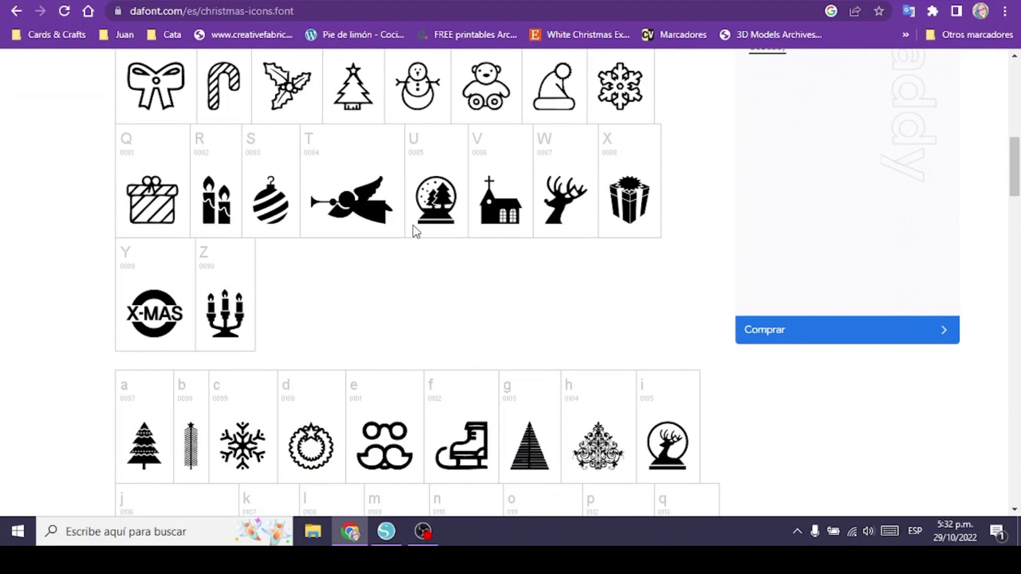
- Examine the Christmas Icons character map to see which icon each letter, number and symbol produces
scroll(454, 290, down, 1)
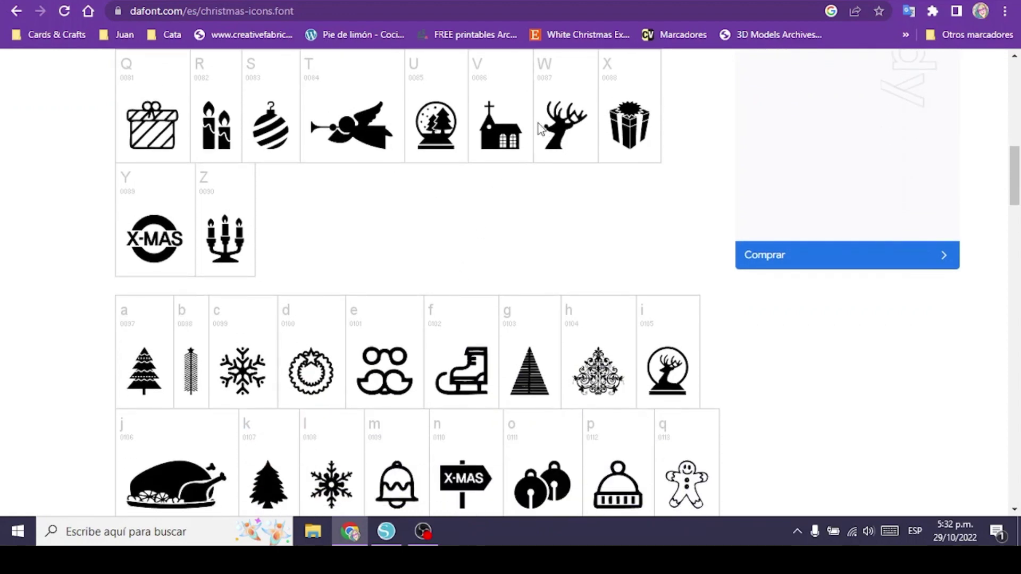
scroll(326, 244, down, 1)
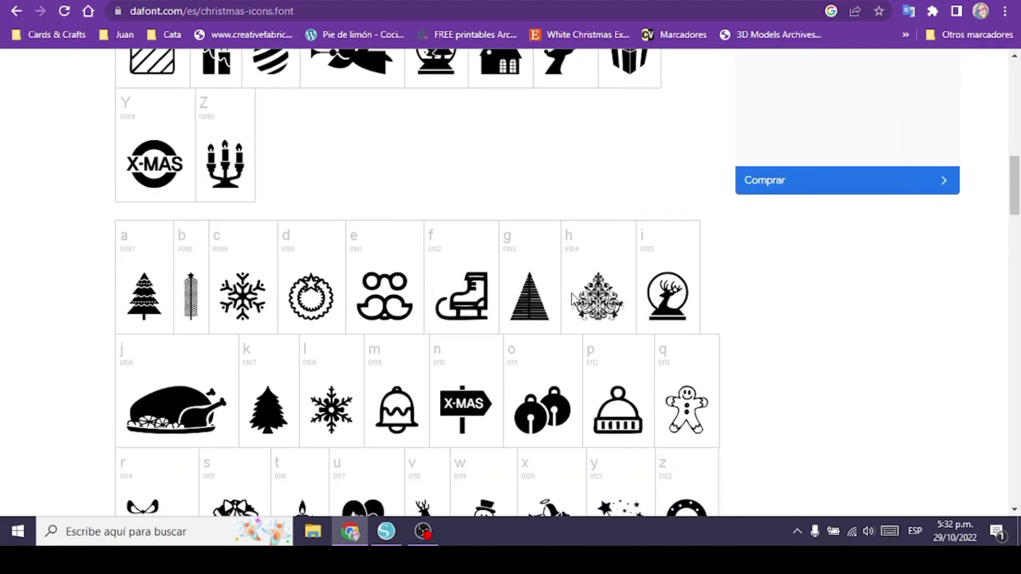
scroll(575, 300, down, 1)
scroll(575, 300, down, 1)
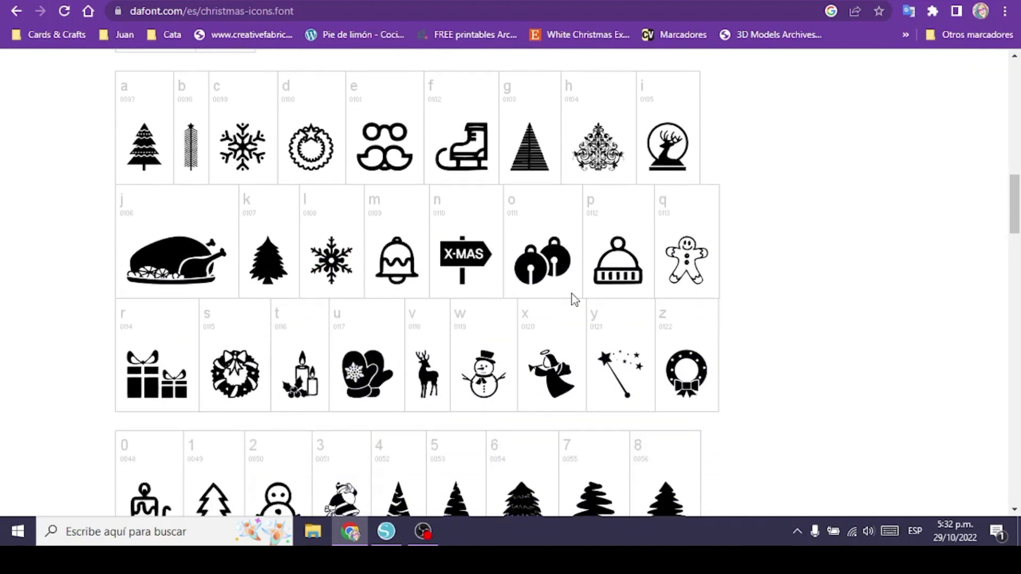
scroll(574, 300, down, 1)
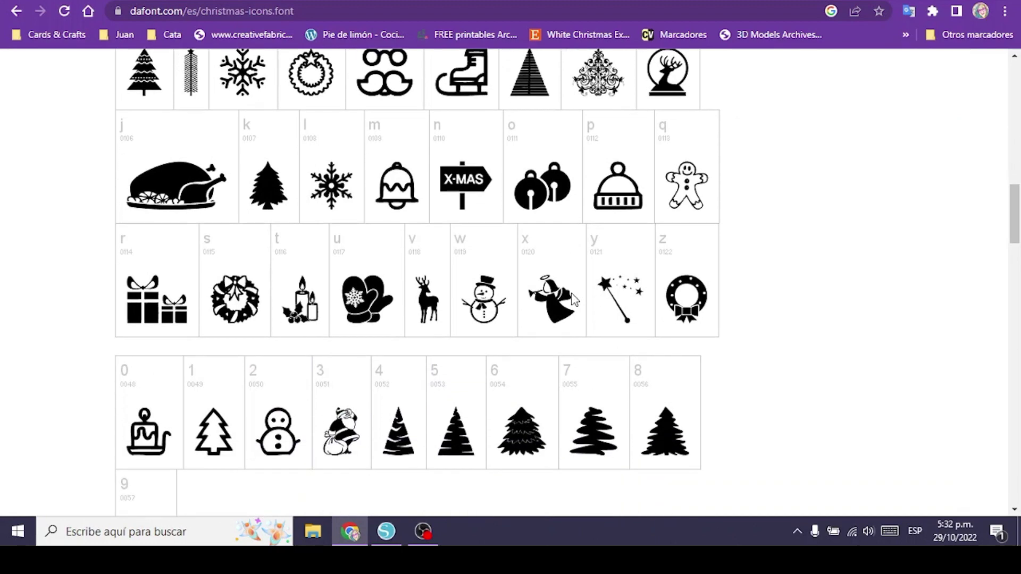
scroll(574, 300, down, 1)
scroll(574, 300, down, 5)
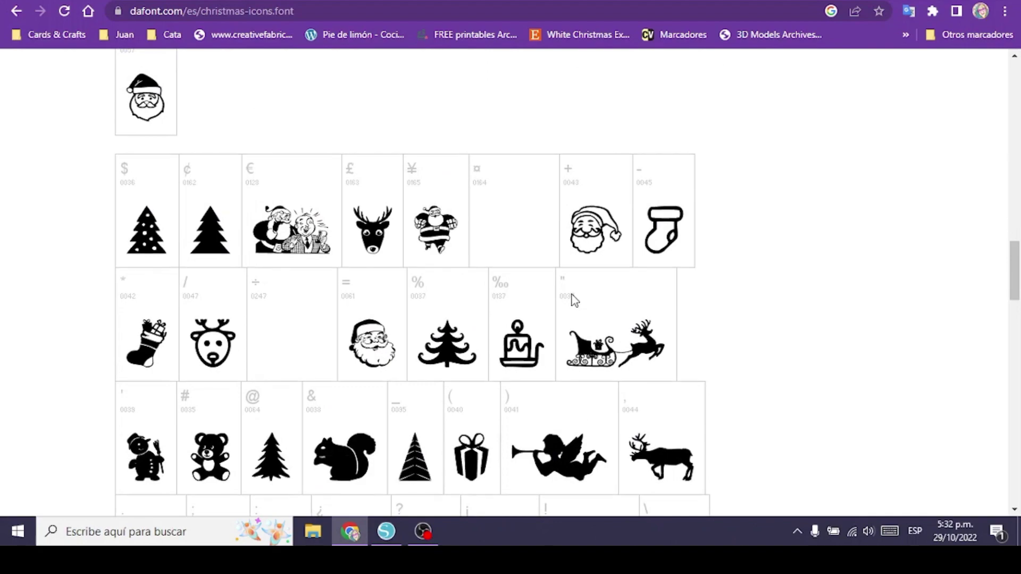
scroll(575, 300, up, 15)
scroll(574, 300, up, 3)
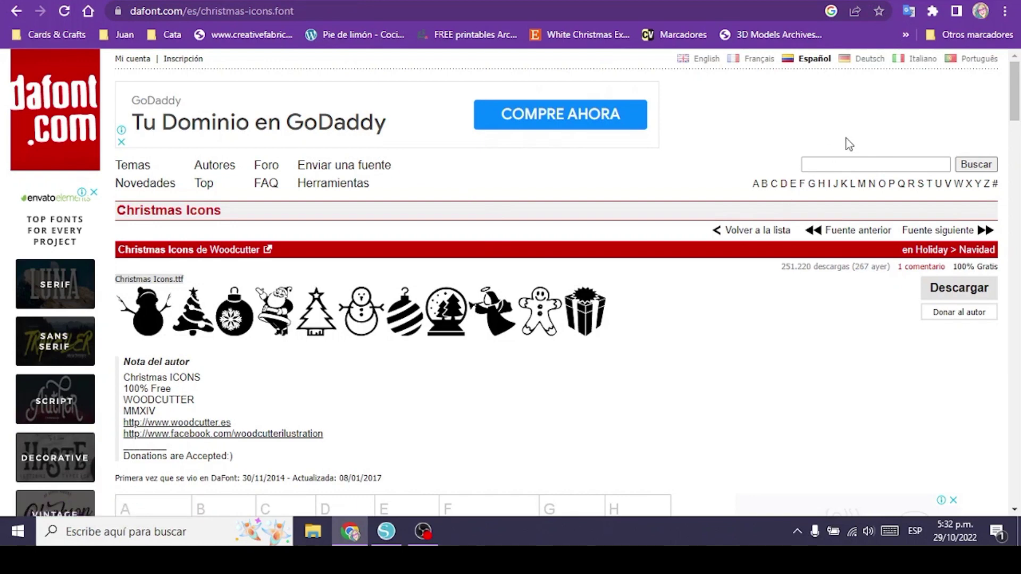
- Download the Christmas Icons font as christmas_icons (1) to the Descargas folder and open the downloaded zip archive
click(958, 292)
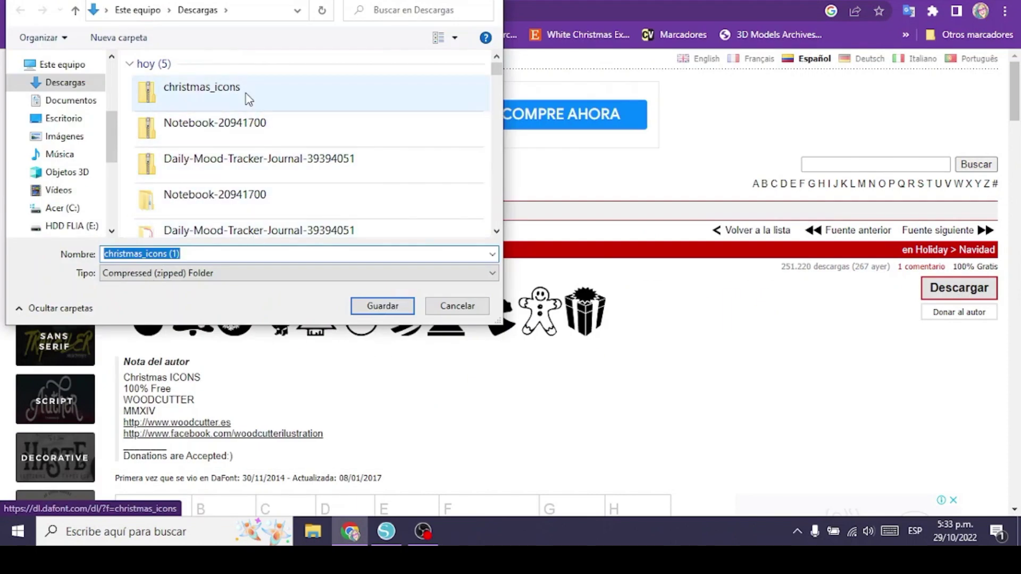
click(382, 308)
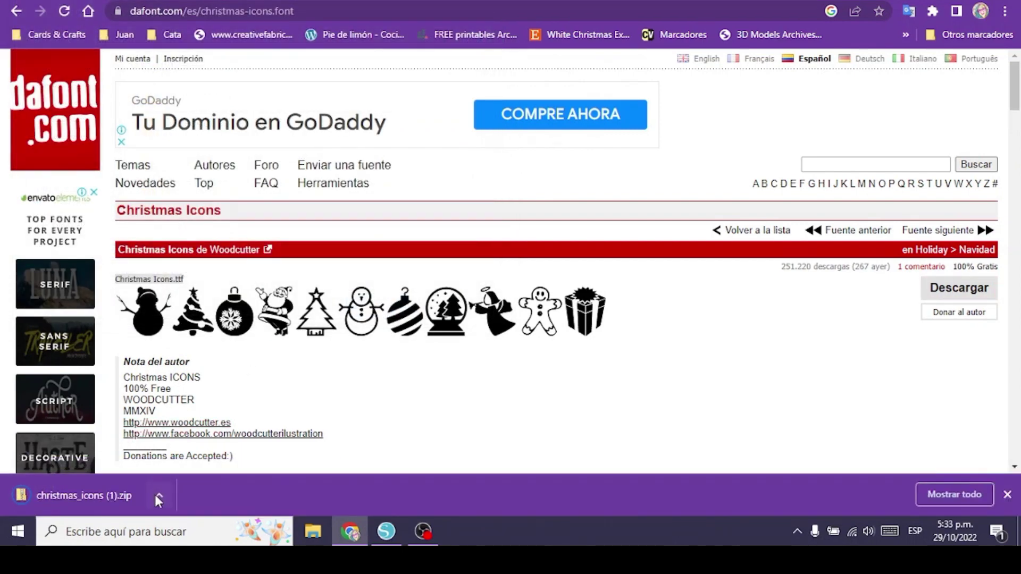
click(158, 497)
click(202, 402)
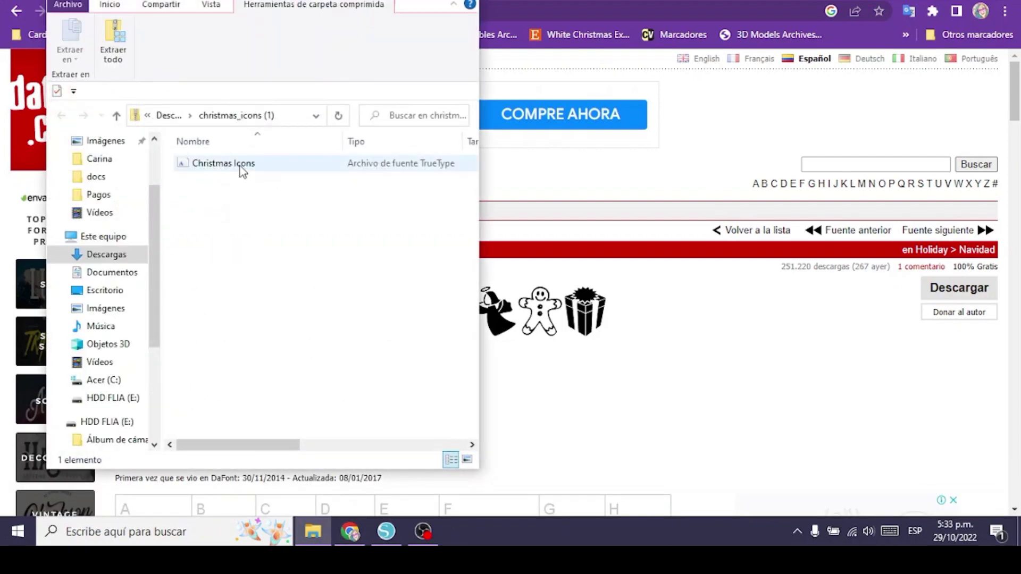
- Try to install the Christmas Icons TrueType font from the archive, decline replacing the existing copy, and return to the font's web page
click(238, 165)
double_click(239, 165)
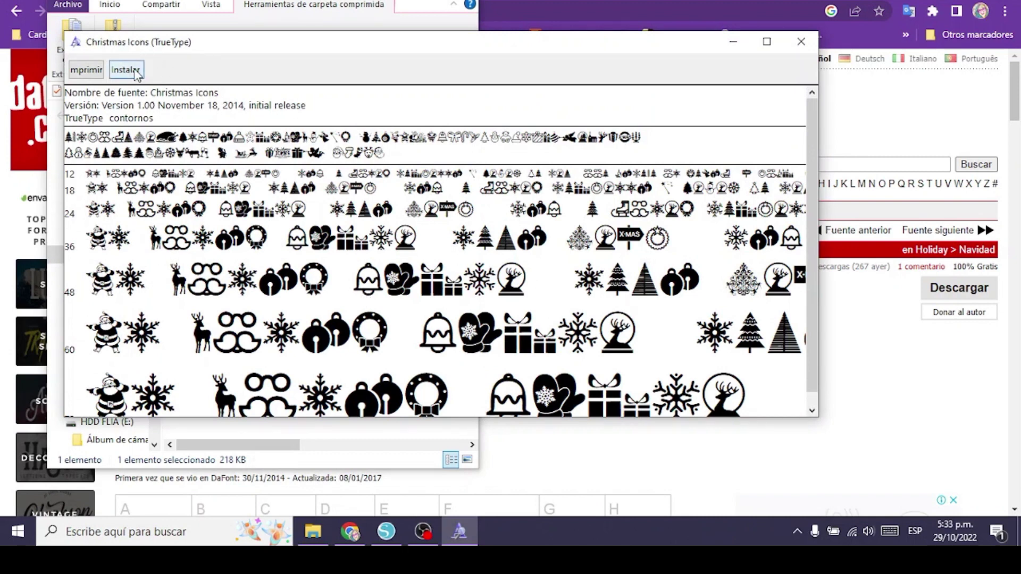
click(125, 70)
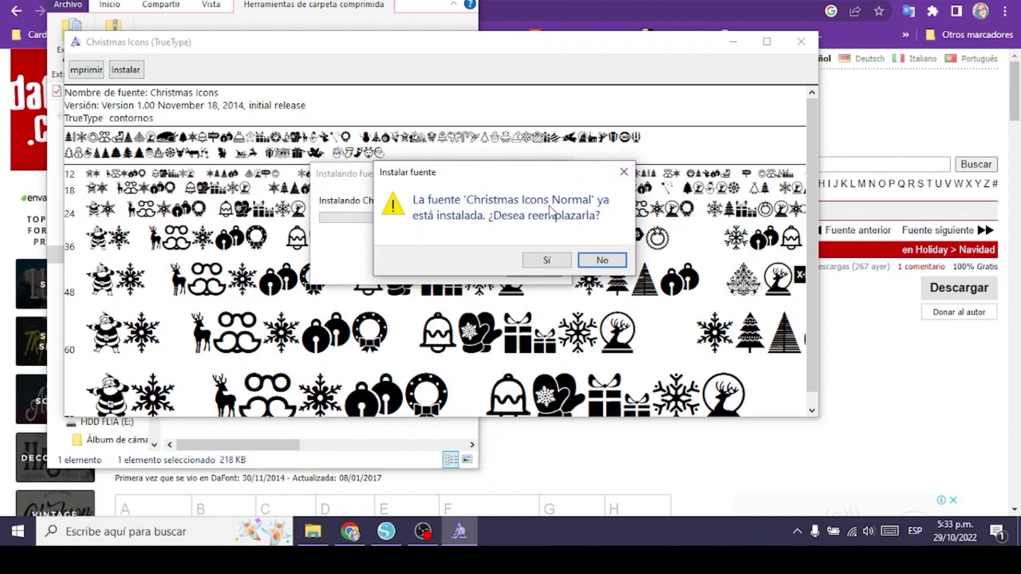
click(616, 260)
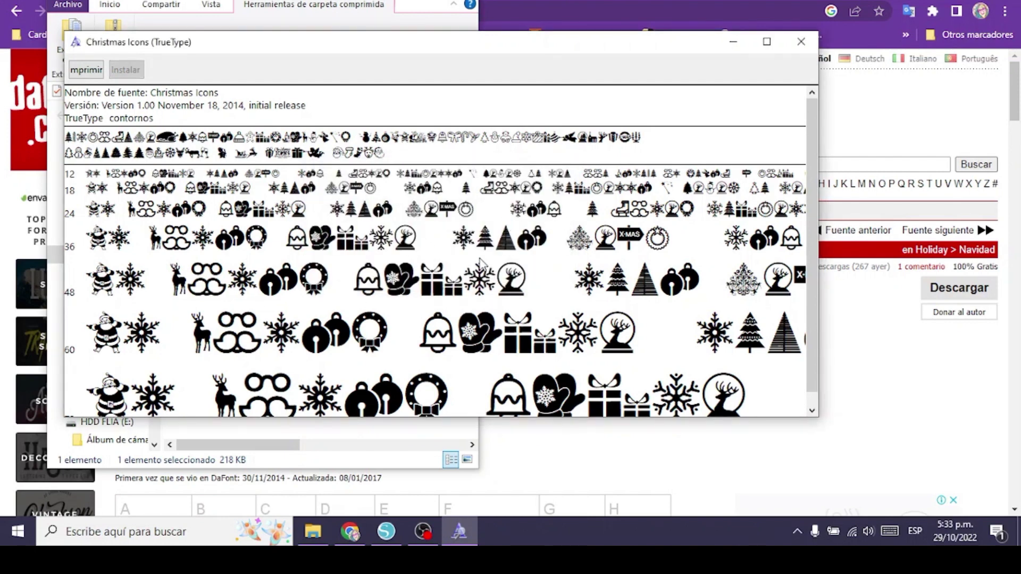
click(801, 42)
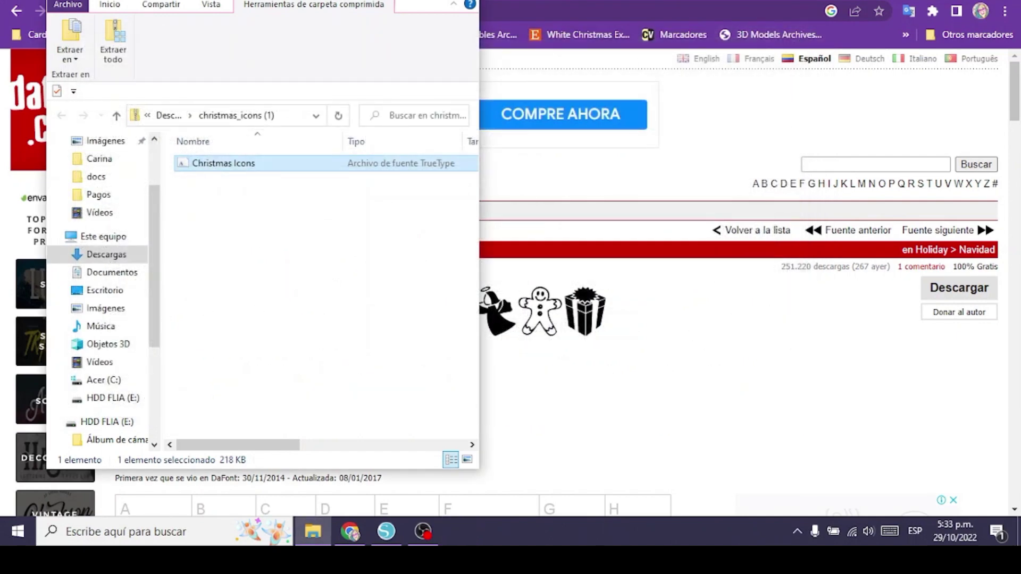
key(alt+Tab)
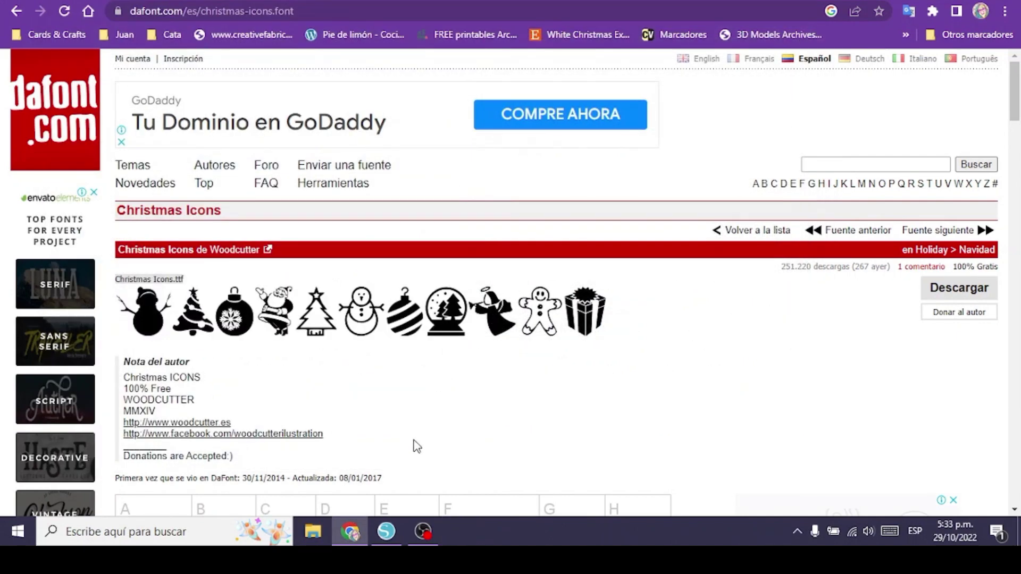
- Switch to Silhouette Studio and look through the fonts listed around Christmas Icons in the text style settings
click(386, 531)
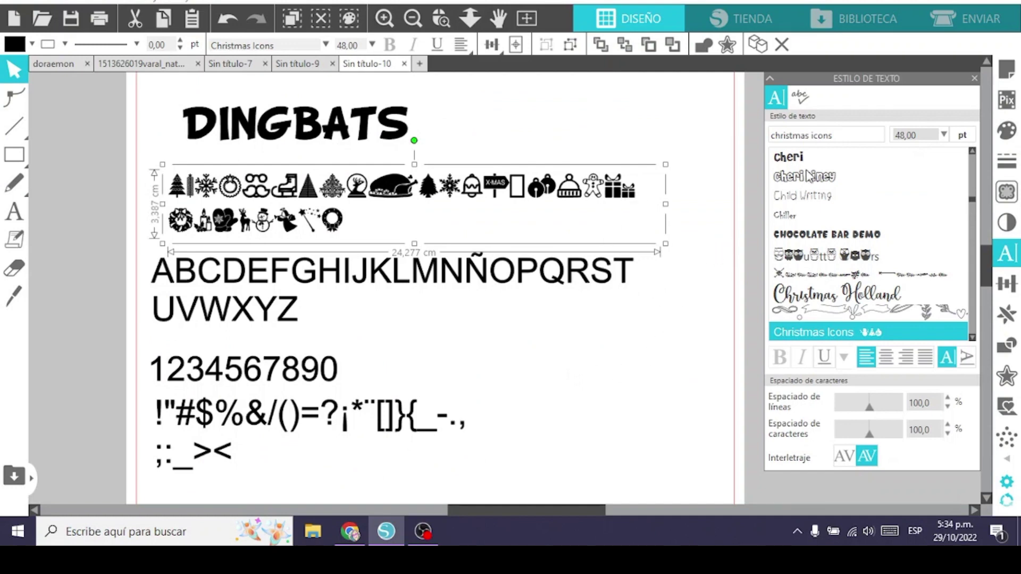
scroll(906, 232, down, 3)
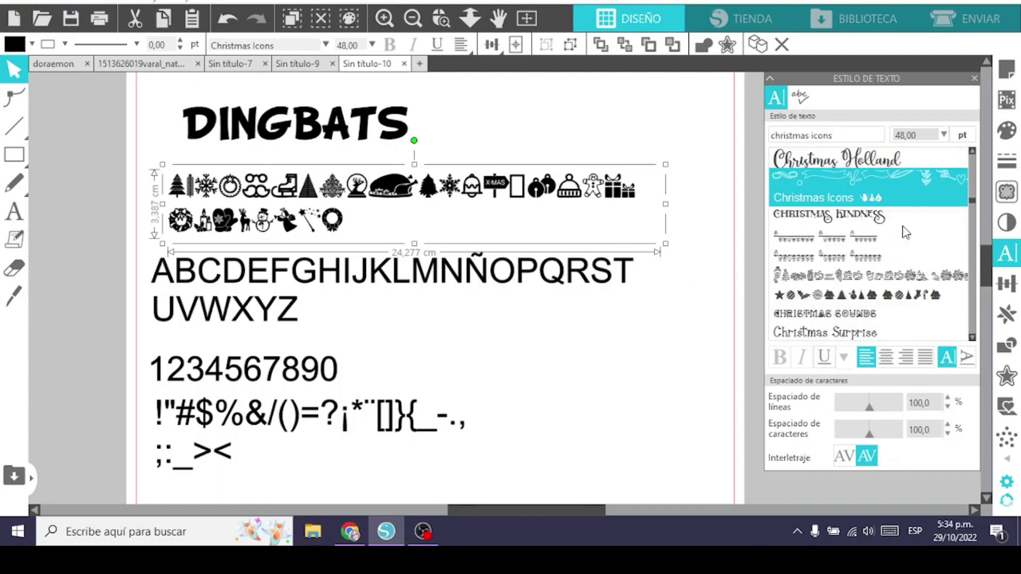
scroll(905, 232, down, 3)
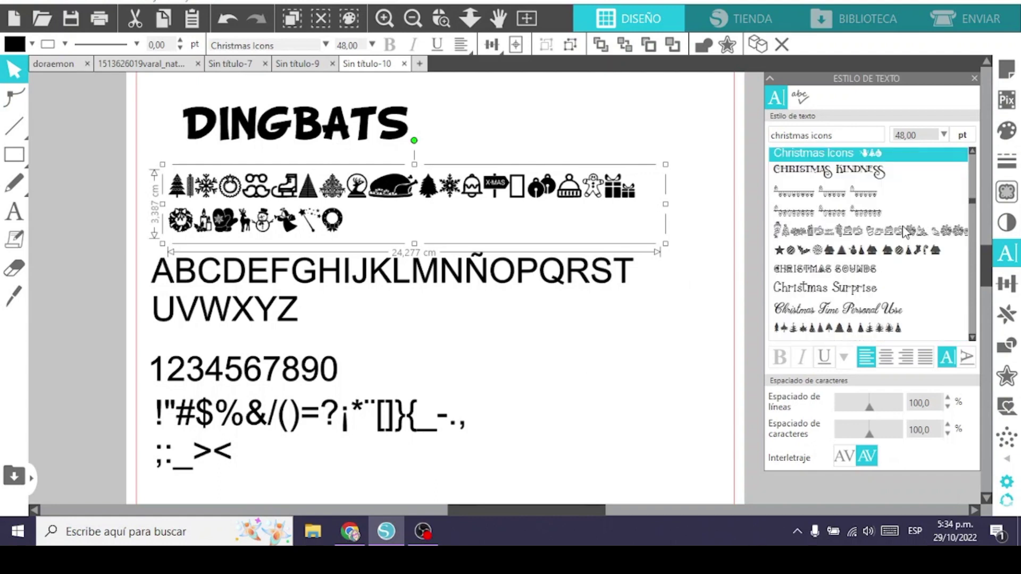
click(1013, 259)
click(1014, 260)
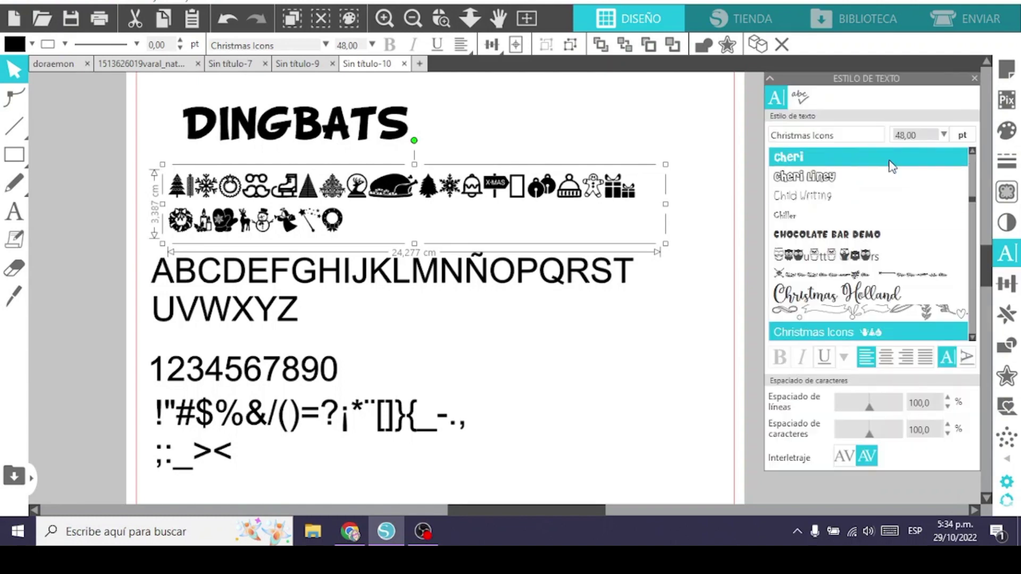
scroll(905, 229, up, 1)
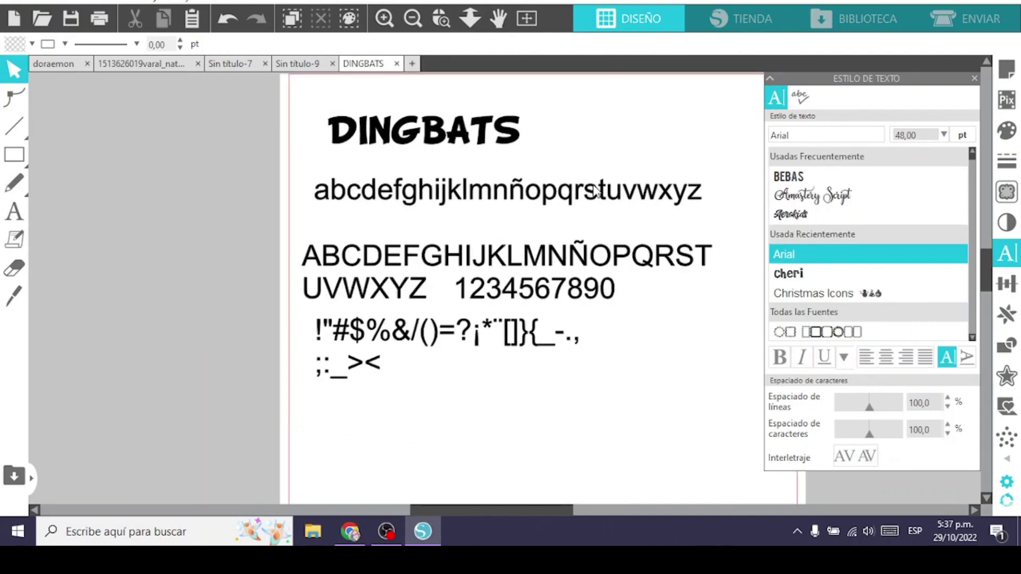
- Rearrange the lowercase, uppercase, number and symbol lines beneath the DINGBATS title and save the document
drag(588, 202, 589, 186)
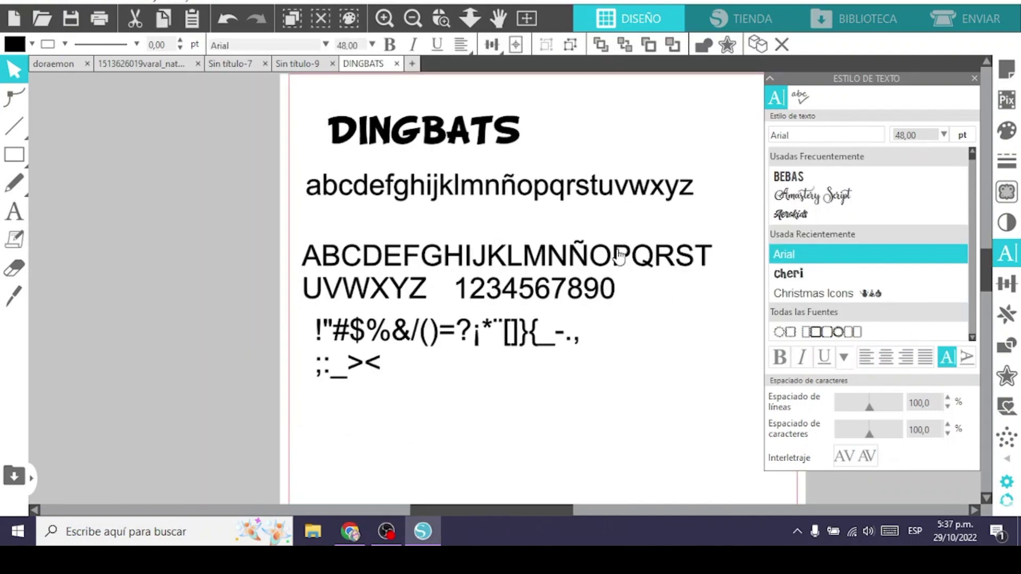
drag(617, 258, 625, 230)
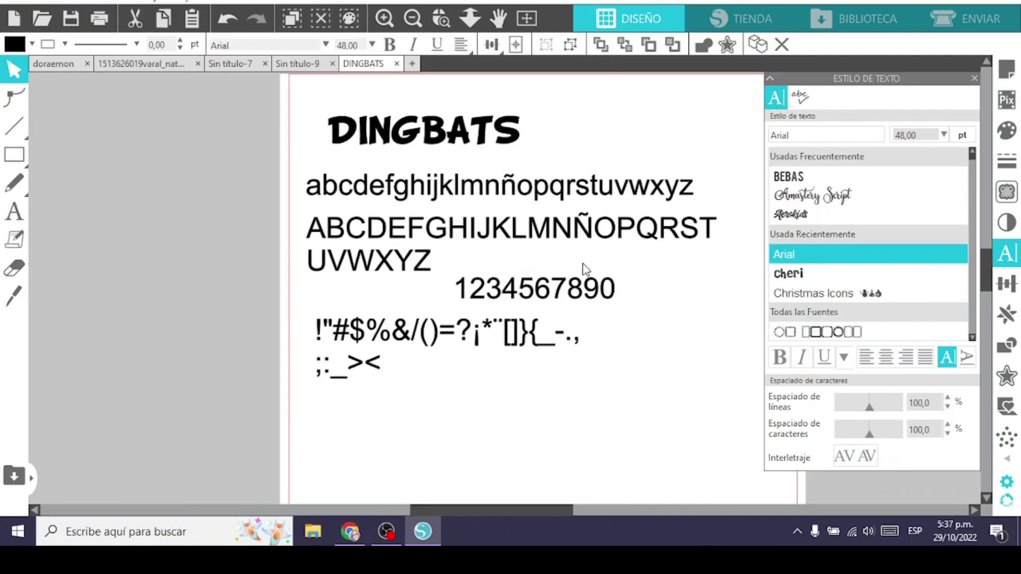
drag(585, 272, 603, 240)
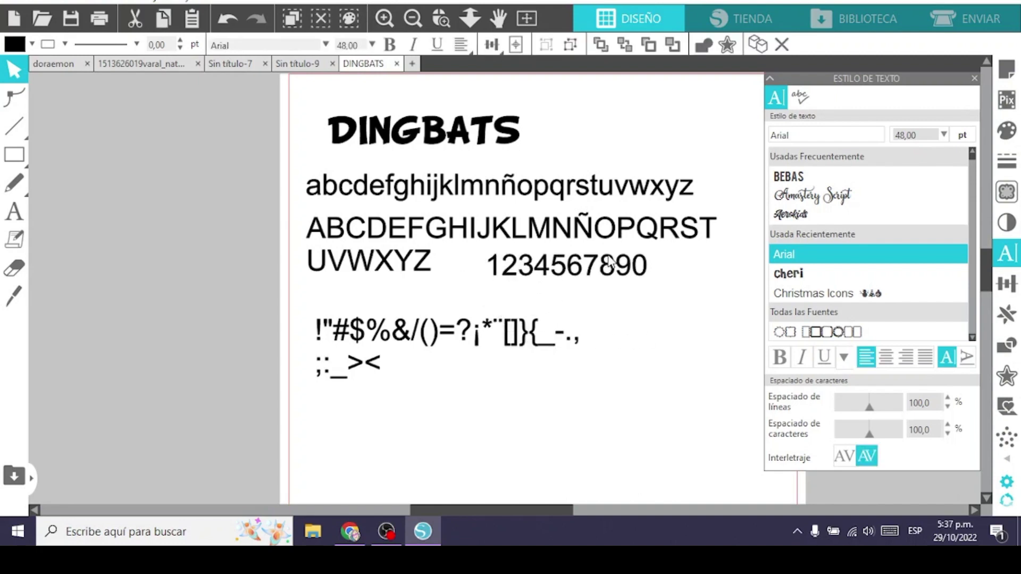
drag(511, 329, 511, 344)
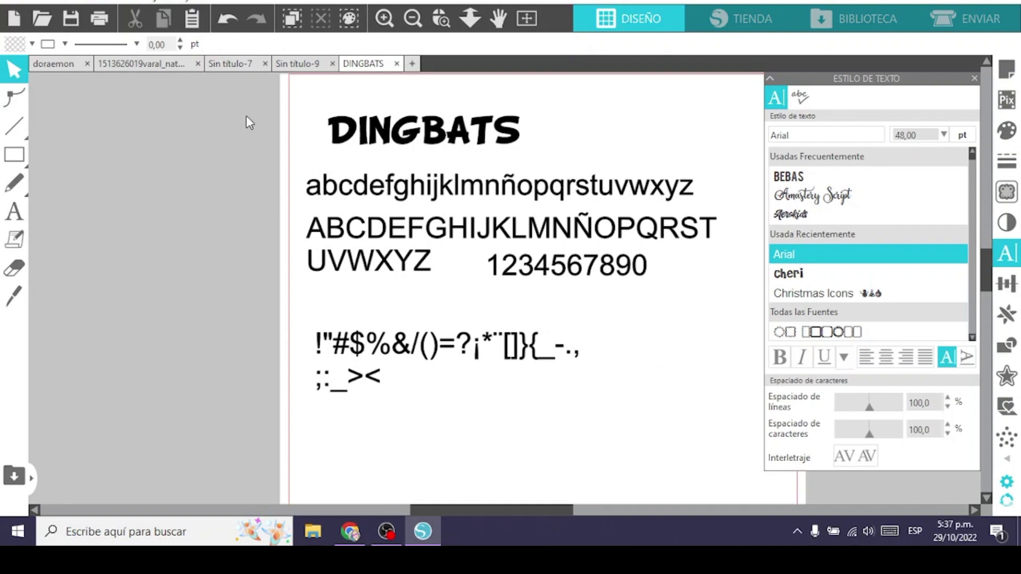
click(20, 3)
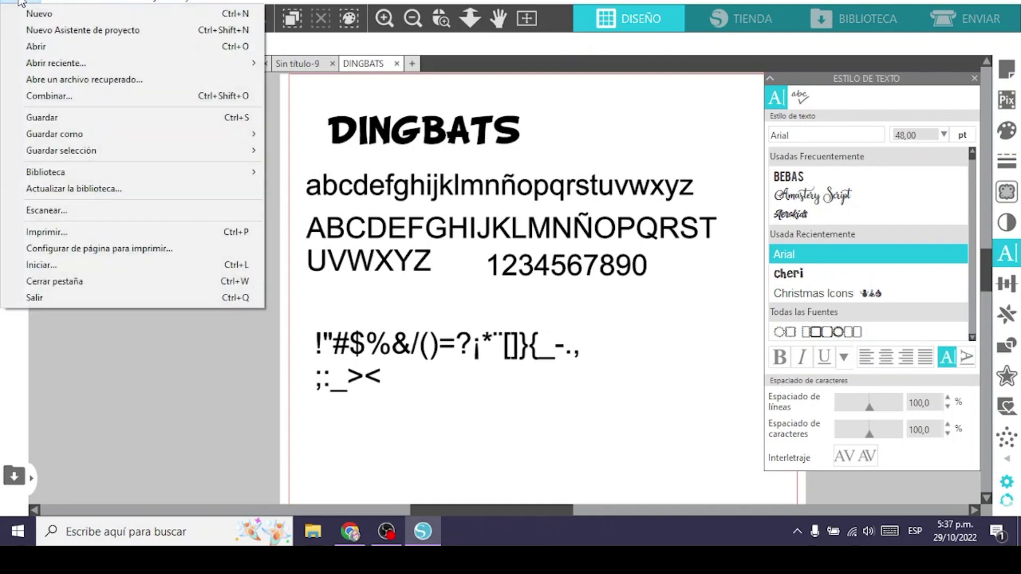
click(98, 120)
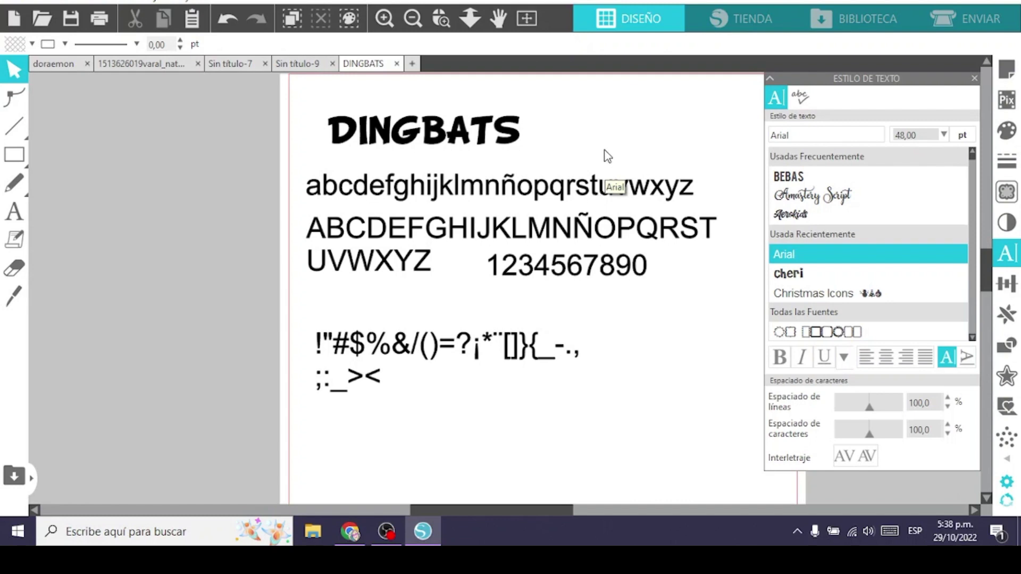
- Edit the lowercase alphabet line by deleting its final letter and retyping it as z
click(579, 188)
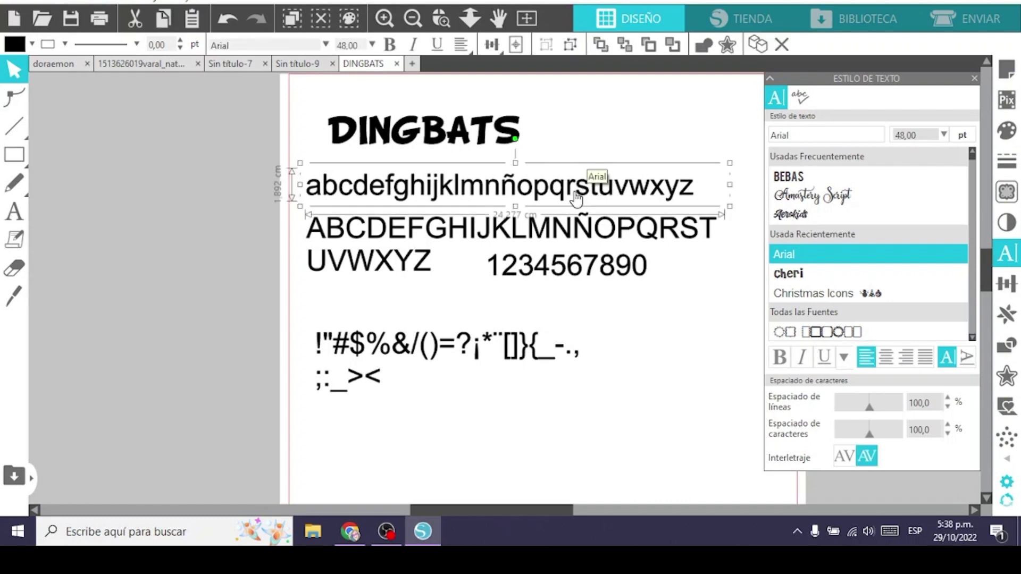
click(571, 222)
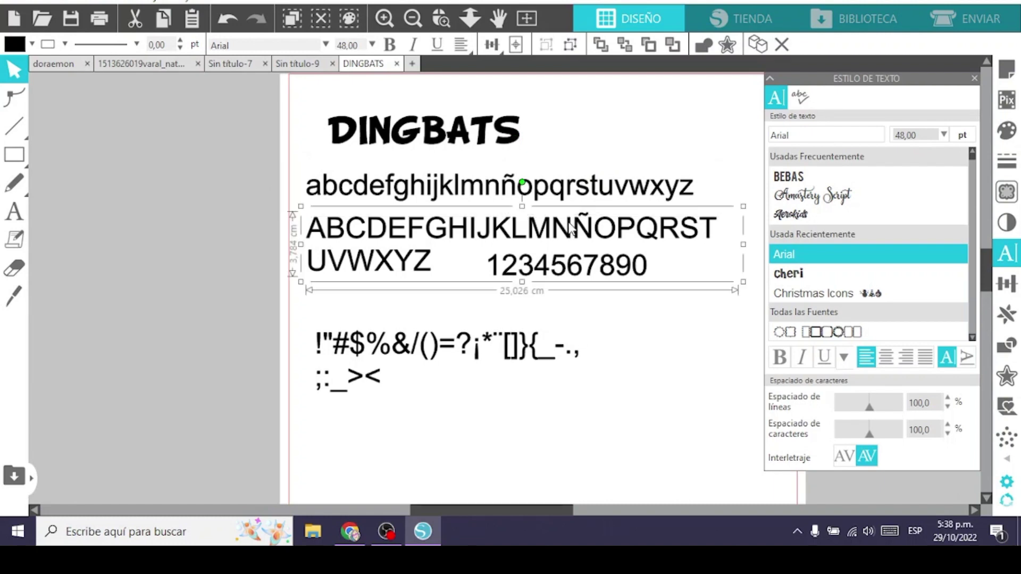
double_click(575, 187)
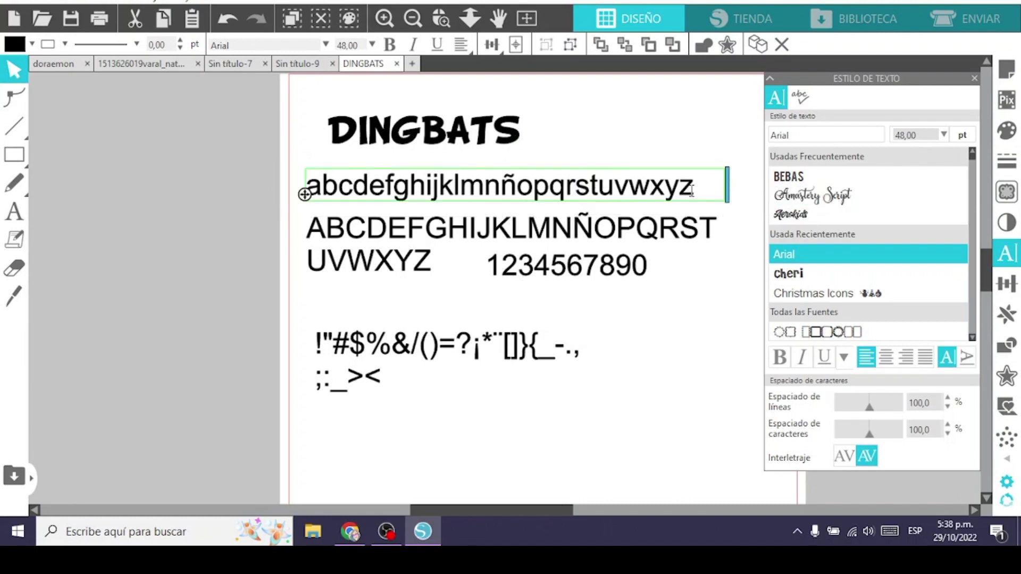
key(BackSpace)
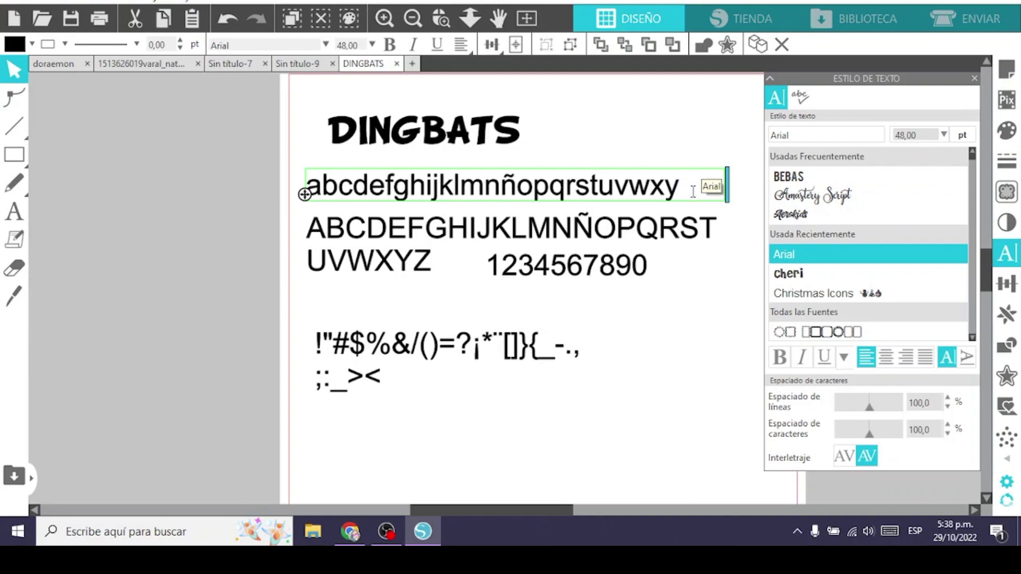
text(Z)
key(BackSpace)
text(z)
click(676, 116)
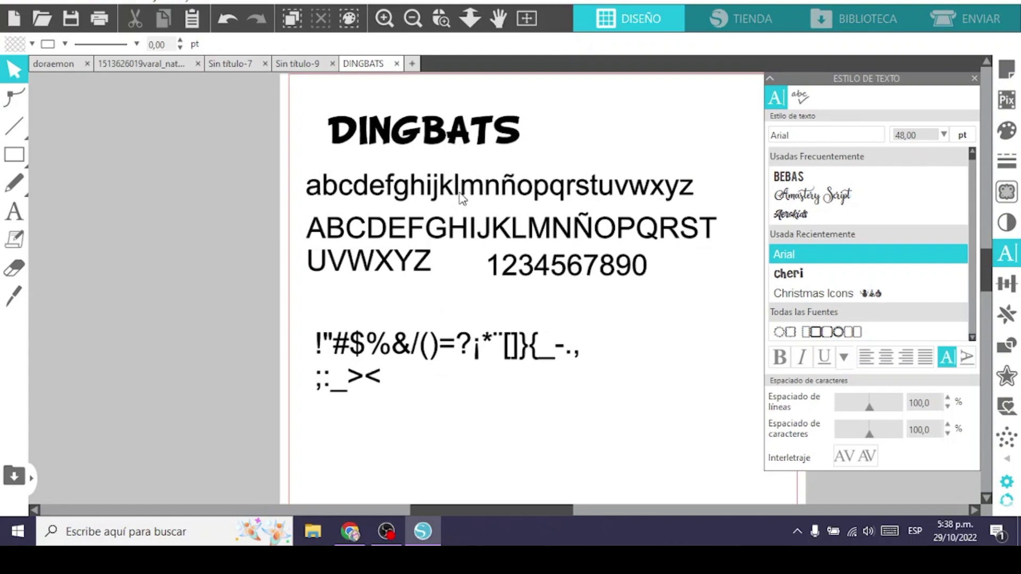
- Select the lowercase, uppercase, number and symbol lines together, and clear the selection
click(612, 191)
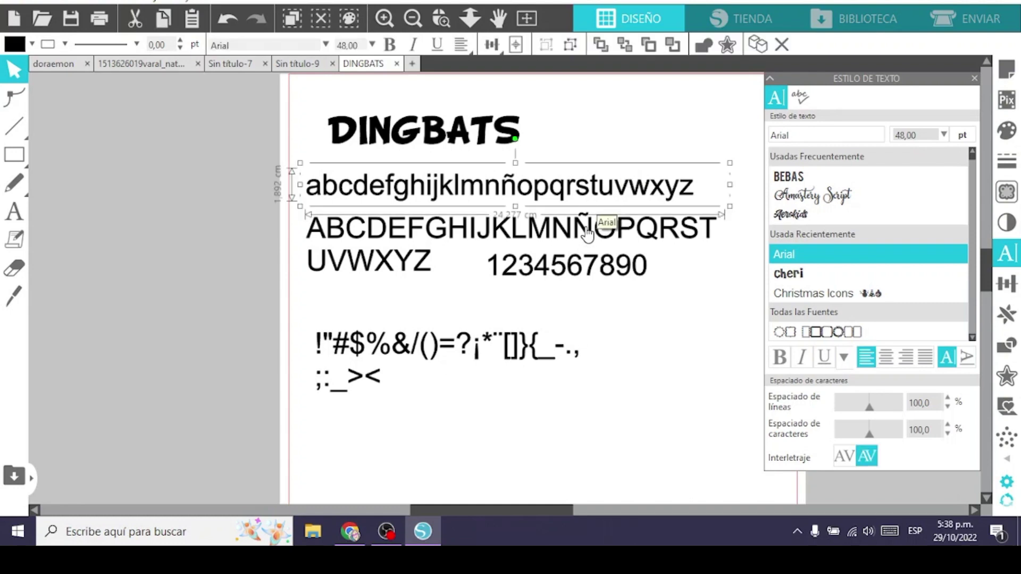
shift+click(588, 233)
shift+click(587, 266)
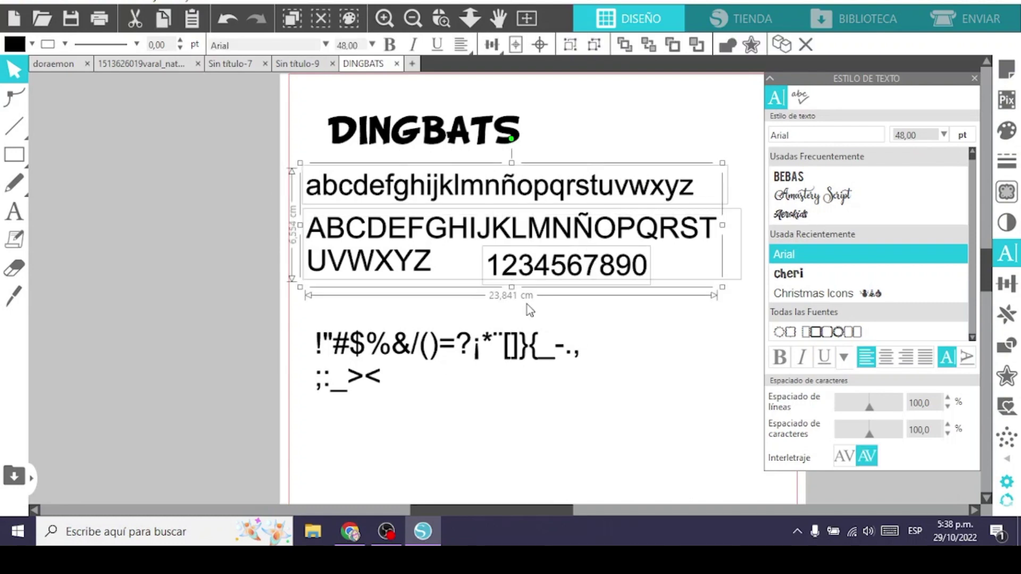
shift+click(525, 341)
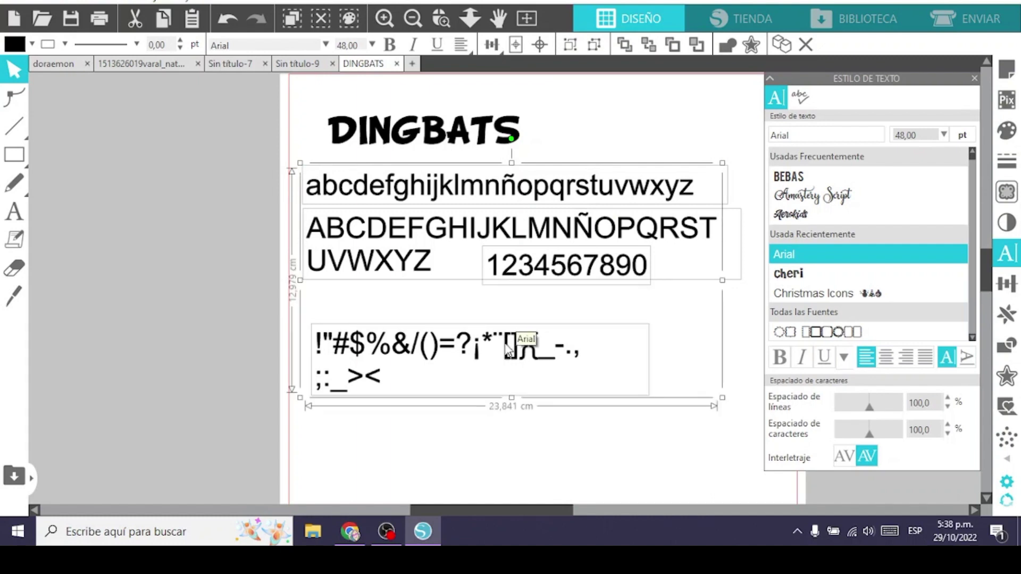
click(551, 143)
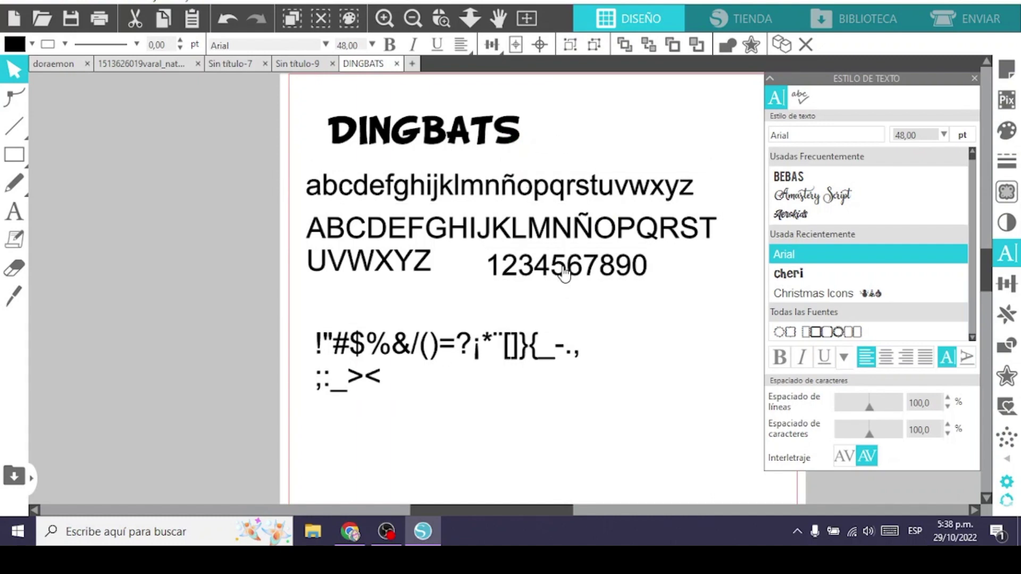
- Move the number line directly below the second row of the uppercase alphabet, aligned near its starting edge
drag(562, 269, 381, 306)
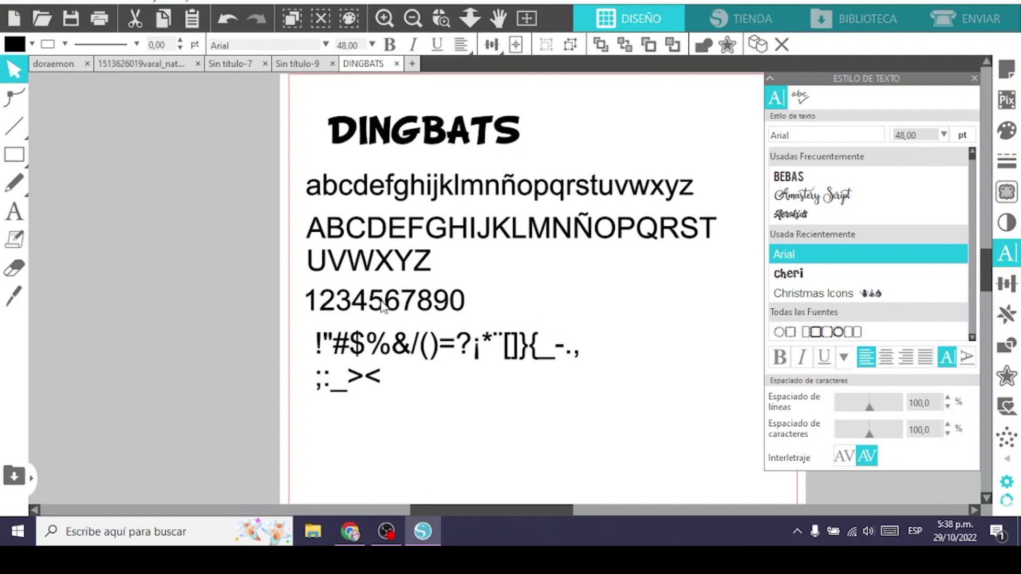
- Apply the Christmas Icons font to the lowercase, uppercase, number and symbol lines together, and clear the selection
click(532, 298)
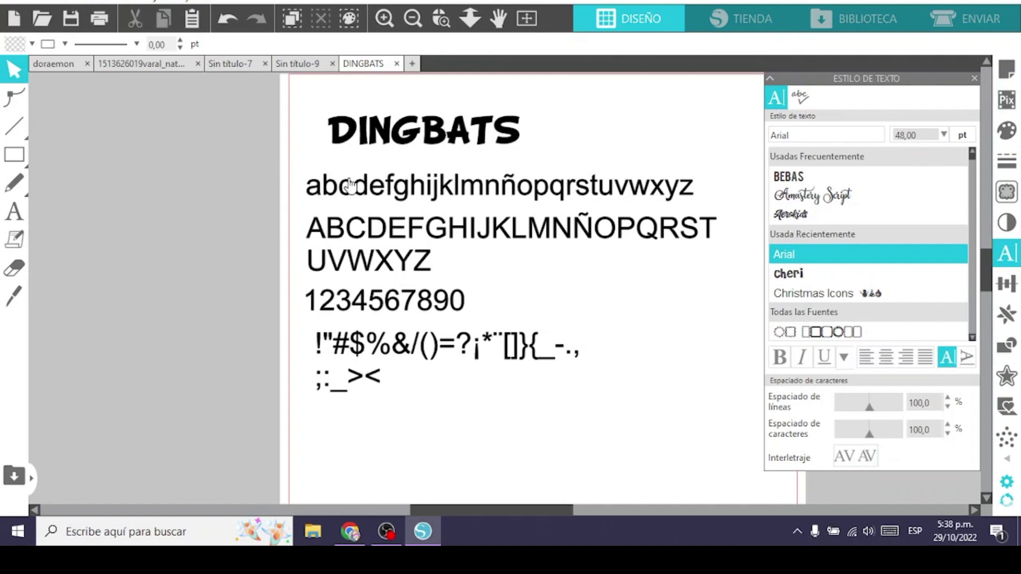
click(375, 229)
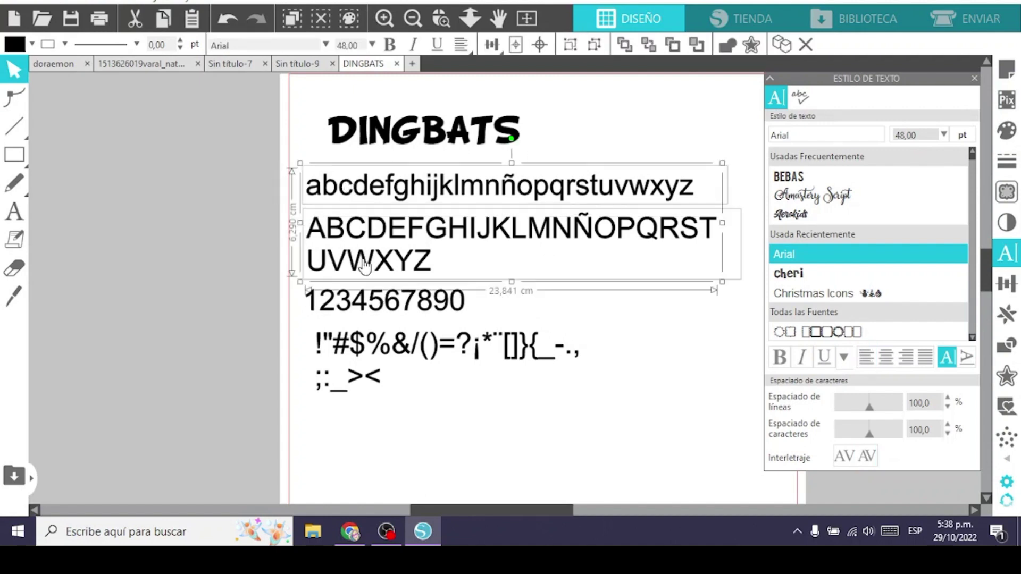
click(262, 183)
drag(259, 163, 750, 450)
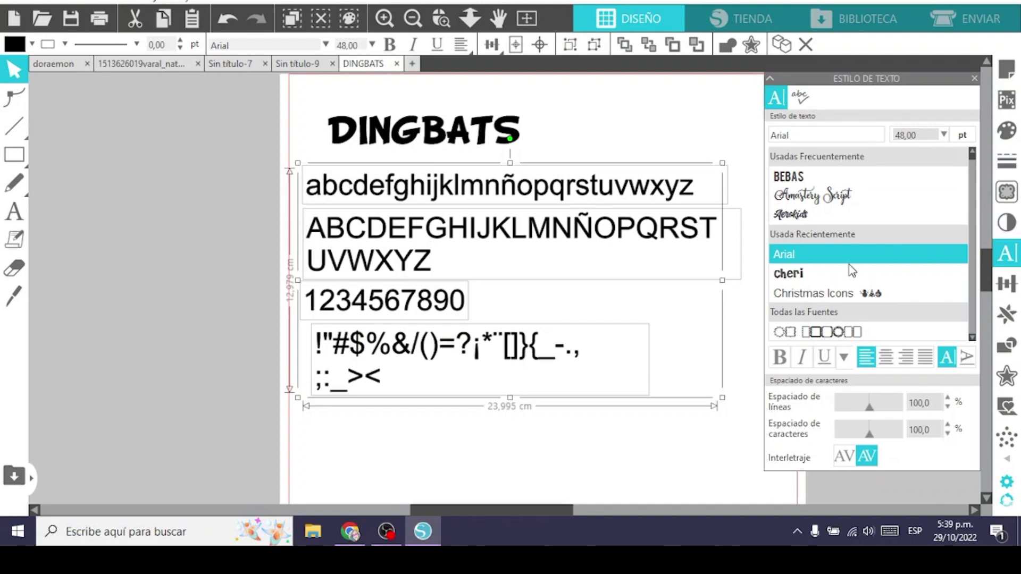
click(833, 292)
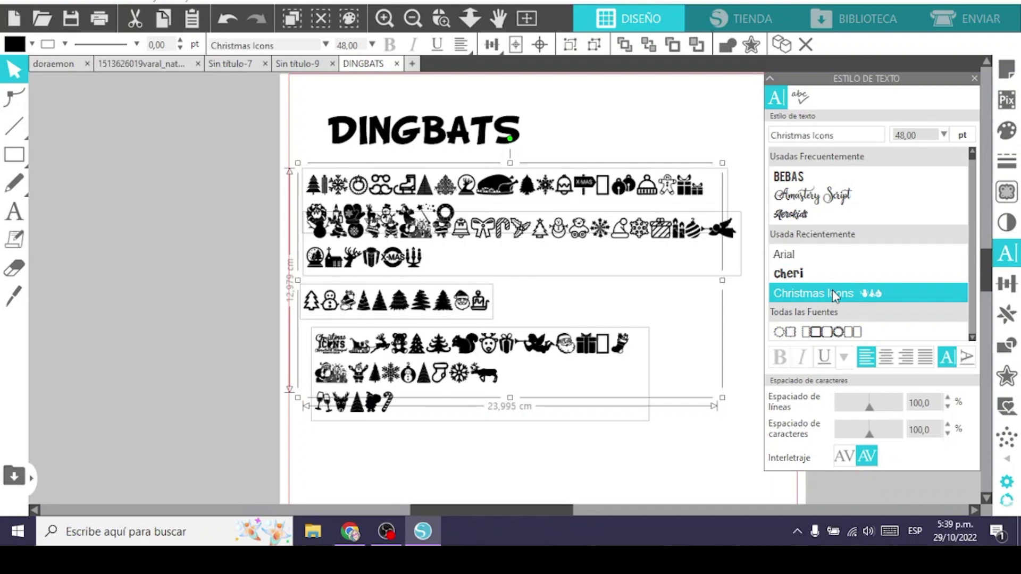
click(710, 131)
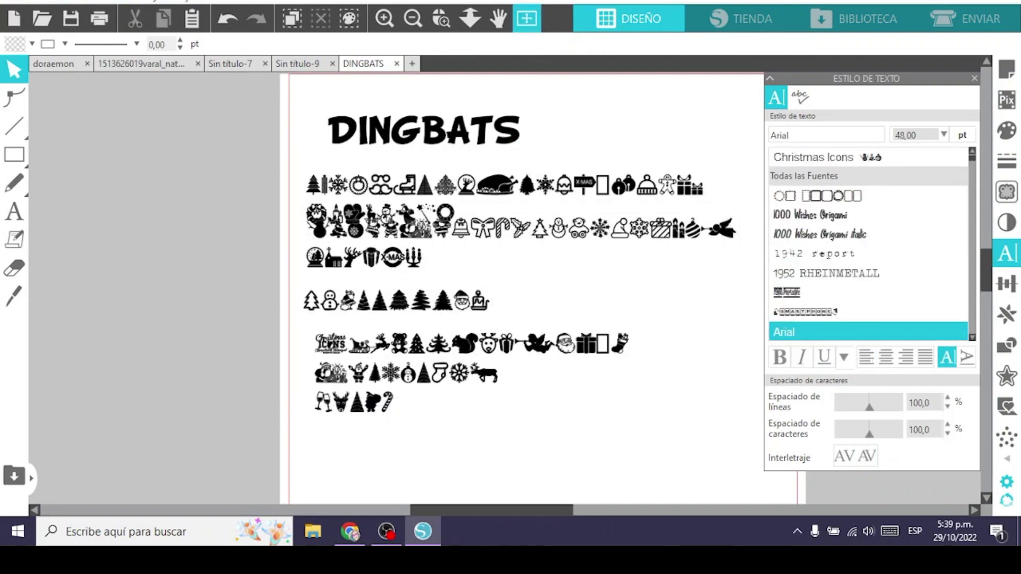
- Move the uppercase alphabet's icon rows down until they are clear of the lowercase icon rows
click(441, 20)
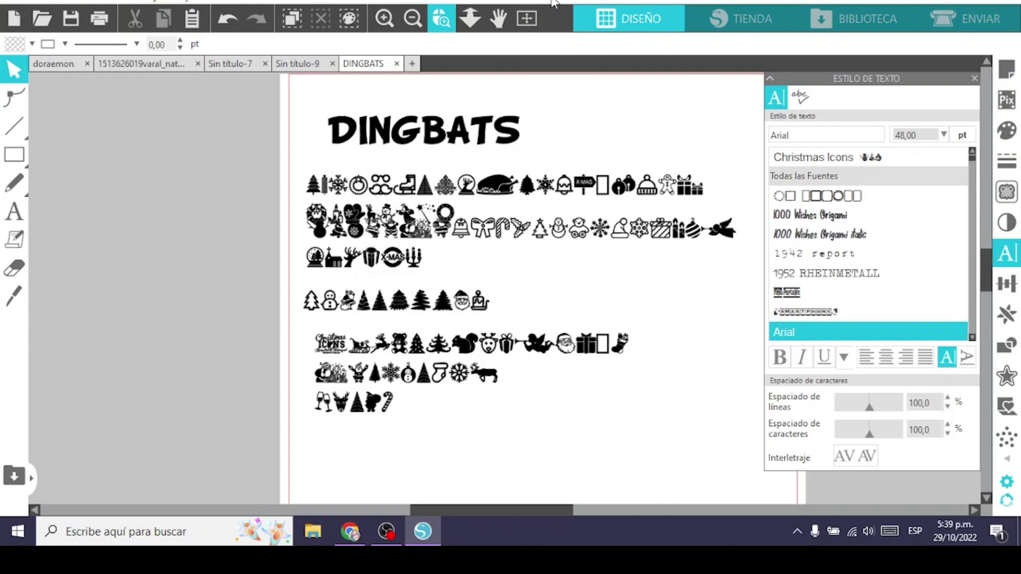
click(442, 19)
drag(297, 176, 606, 253)
scroll(450, 284, down, 1)
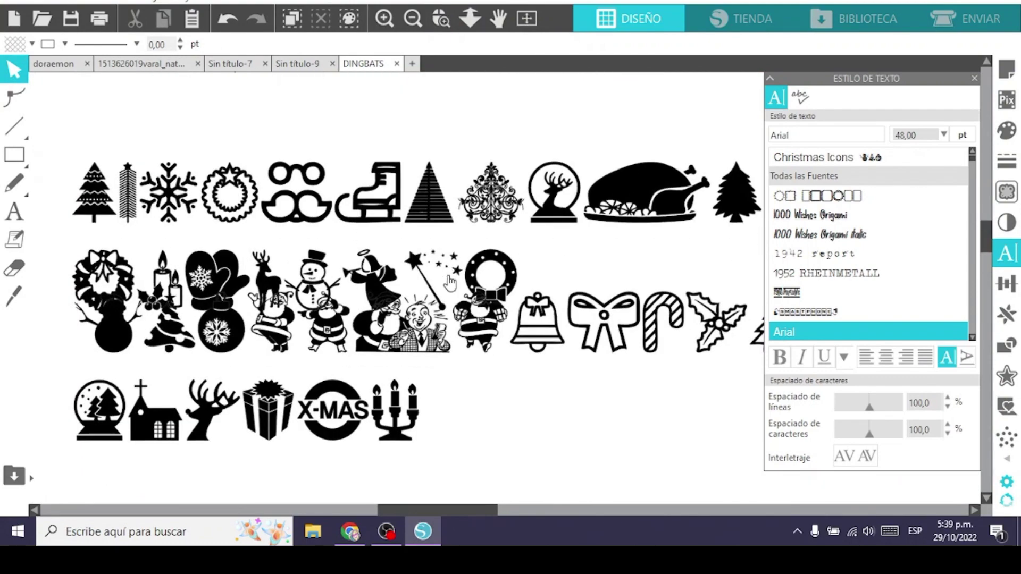
click(378, 339)
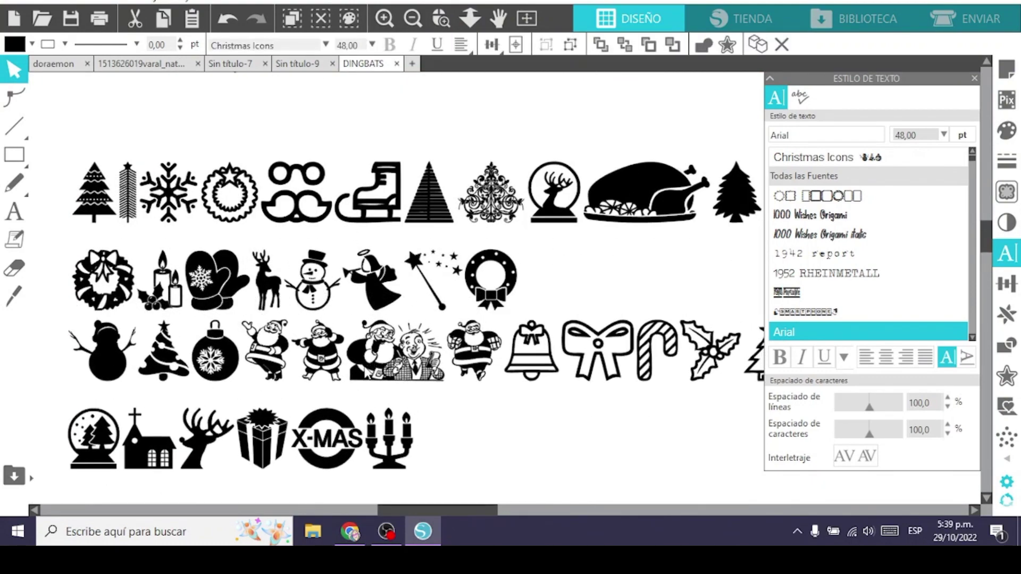
scroll(423, 390, down, 3)
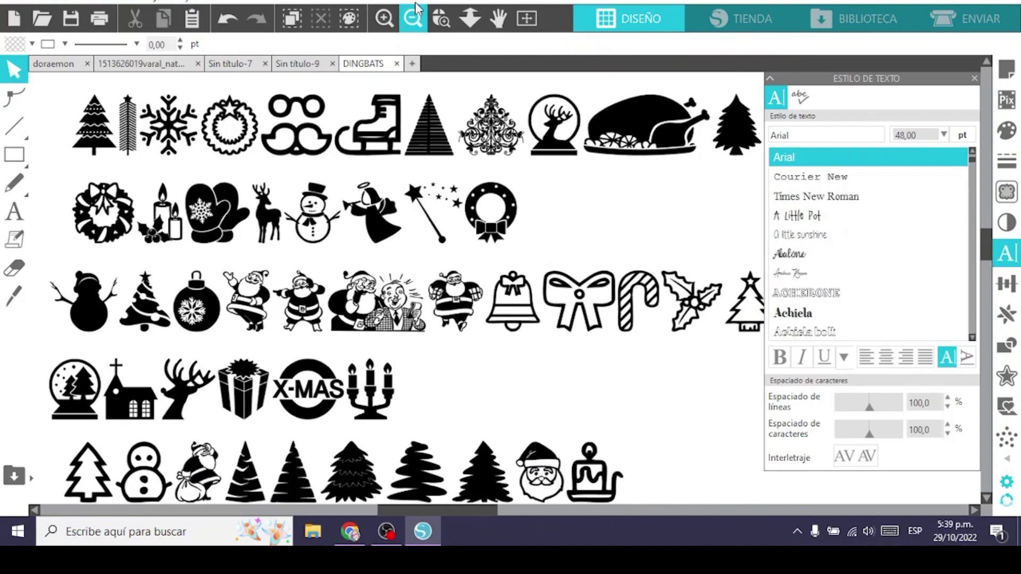
click(413, 19)
scroll(462, 364, down, 1)
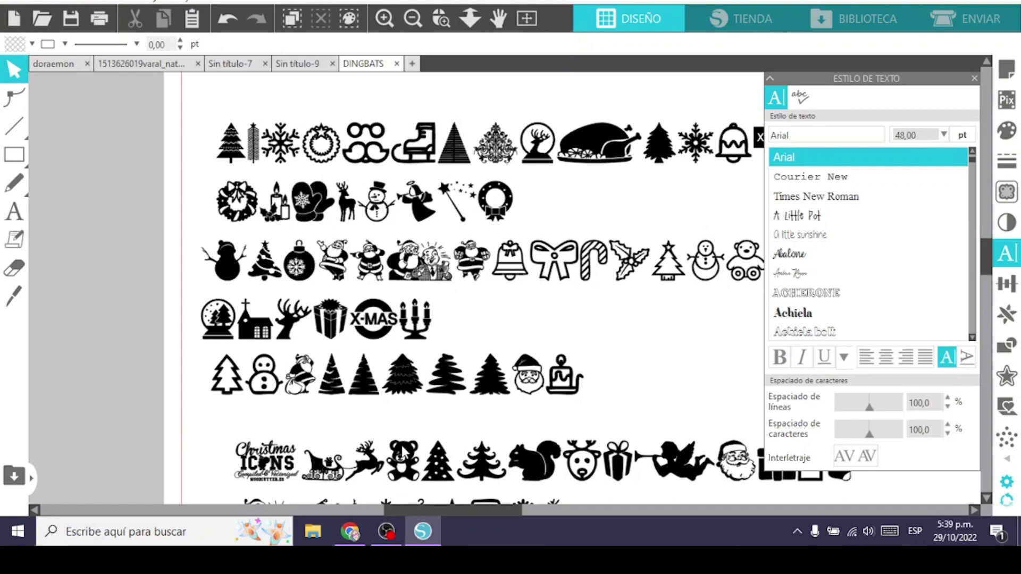
- Switch to the browser and examine which icon each uppercase letter, lowercase letter and number produces in DaFont's Christmas Icons character map
click(350, 532)
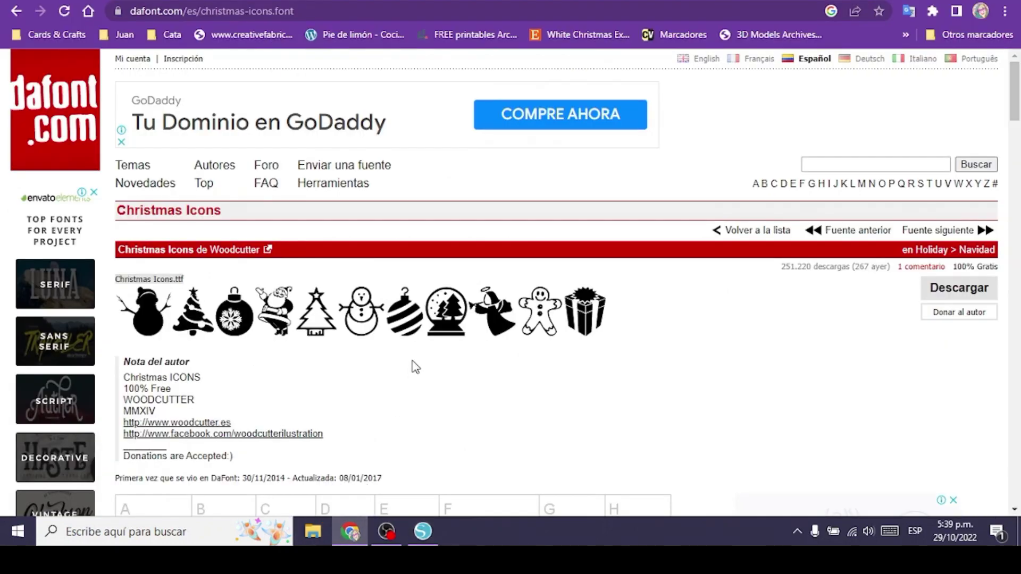
scroll(422, 307, down, 5)
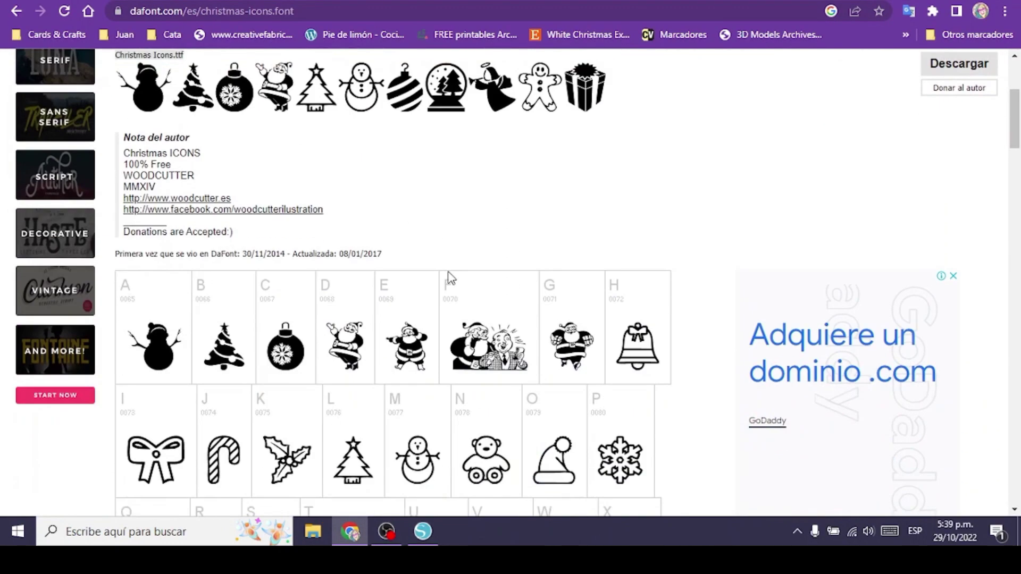
scroll(632, 224, down, 1)
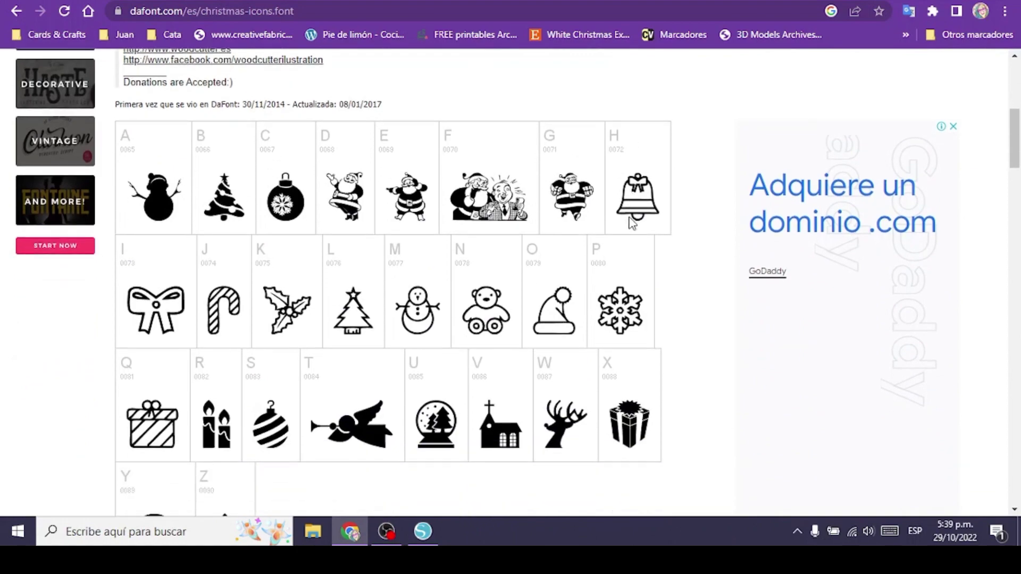
scroll(640, 213, down, 6)
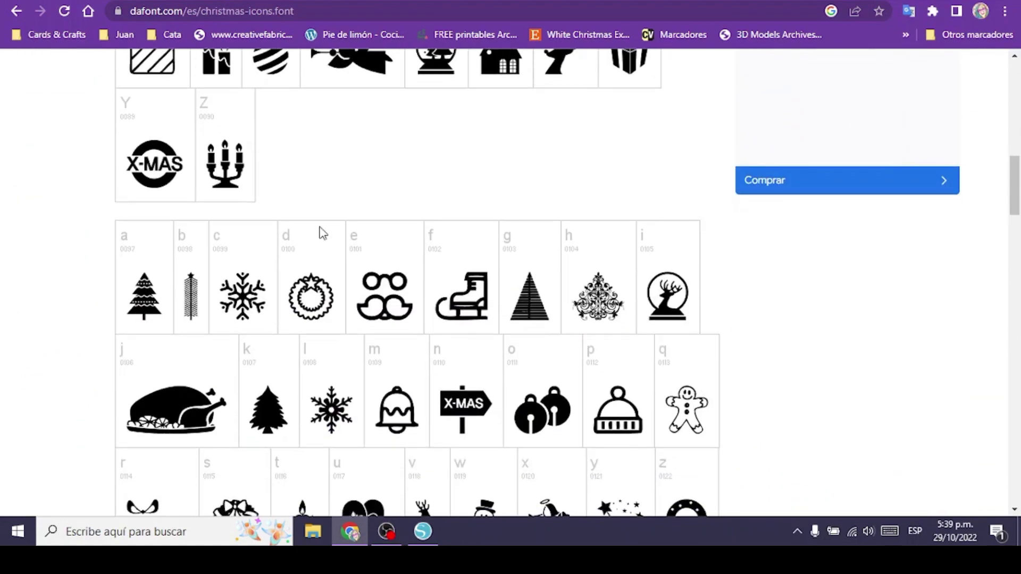
scroll(239, 281, down, 2)
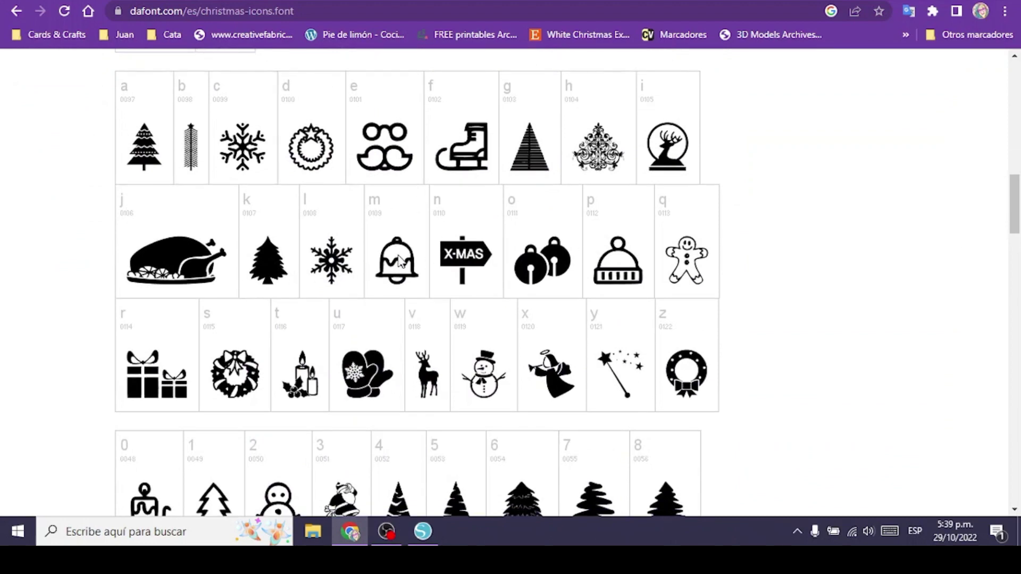
scroll(440, 276, down, 2)
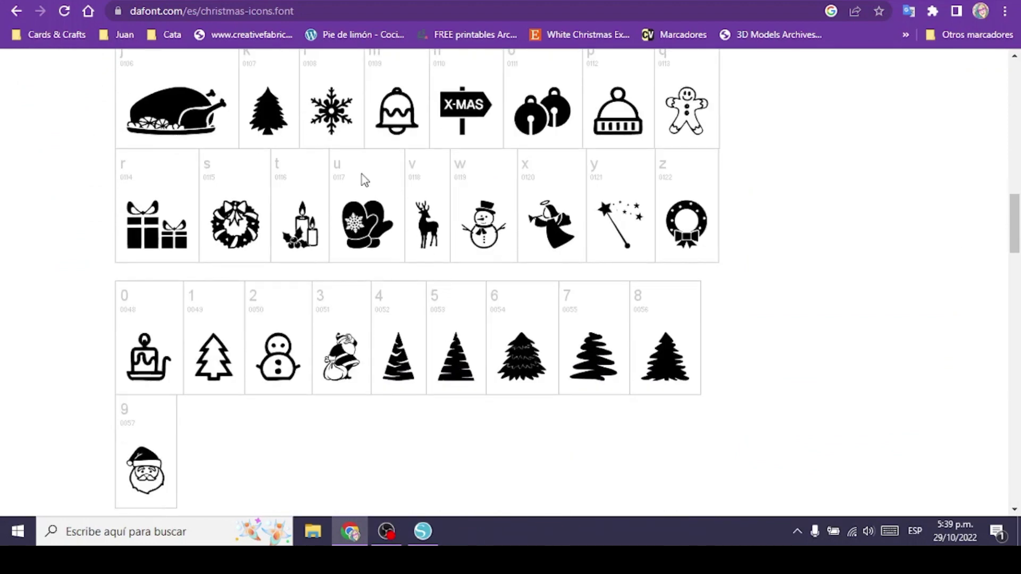
scroll(367, 226, down, 1)
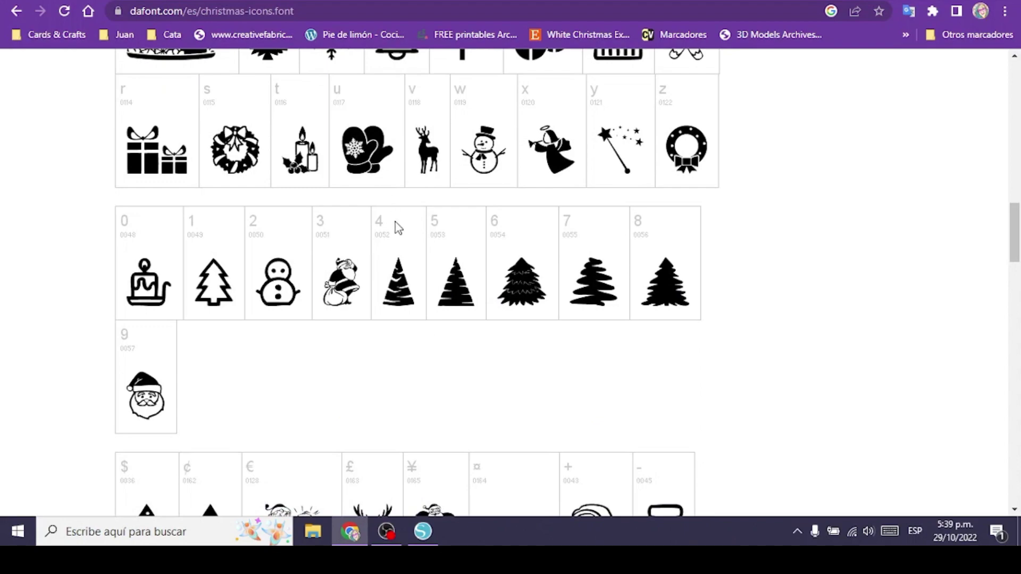
- Switch back to Silhouette Studio and view all the icon rows beneath the DINGBATS title
click(423, 532)
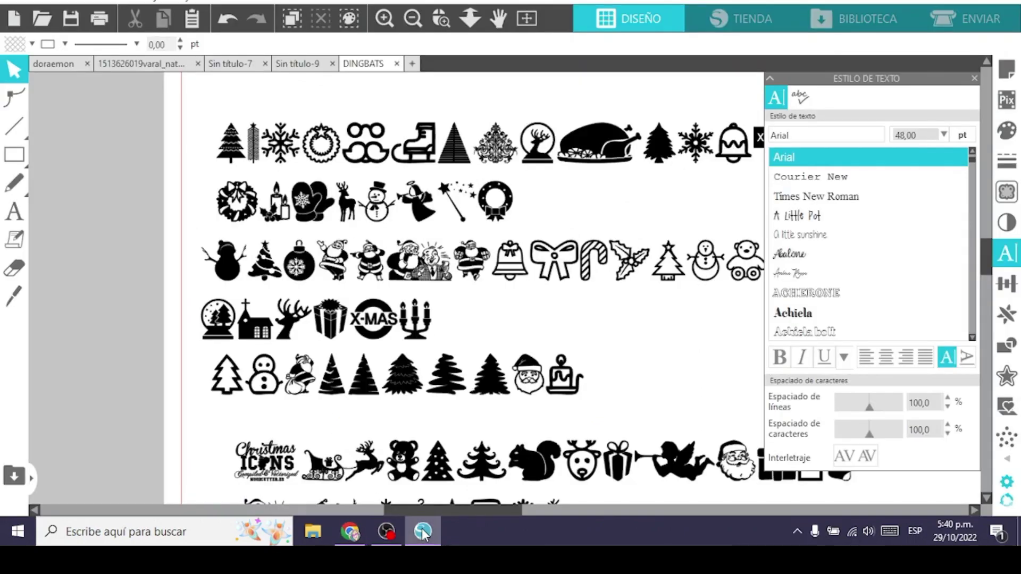
click(413, 19)
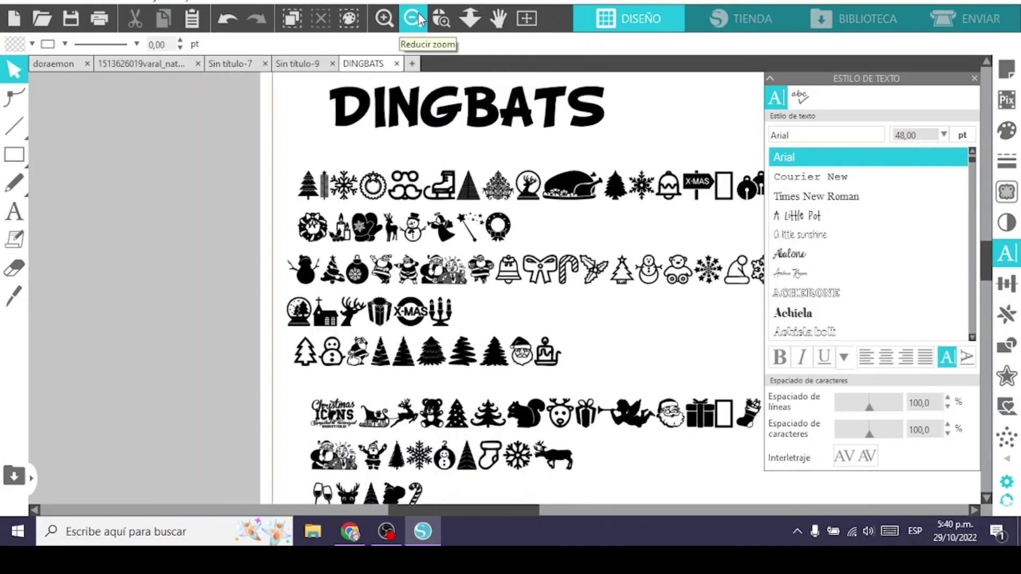
scroll(525, 227, down, 1)
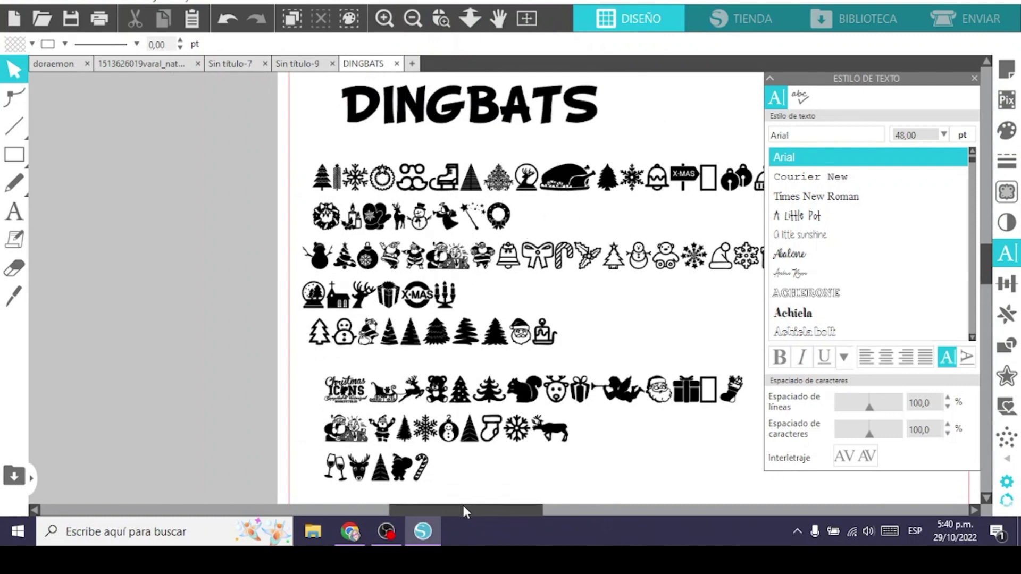
drag(463, 506, 518, 507)
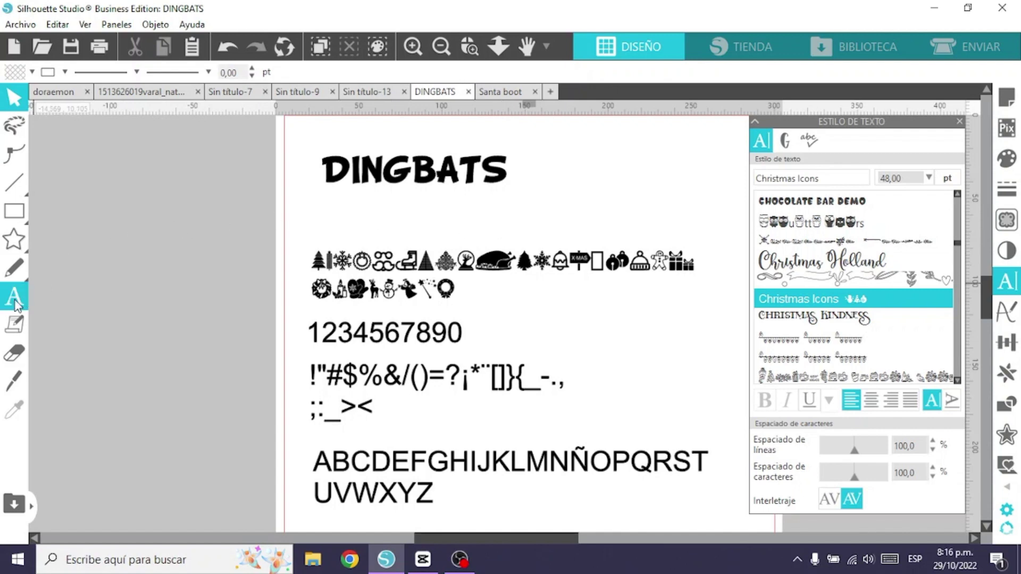
- Add the lowercase letter c as text beneath the DINGBATS title and enlarge it to 57.76 pt
click(16, 304)
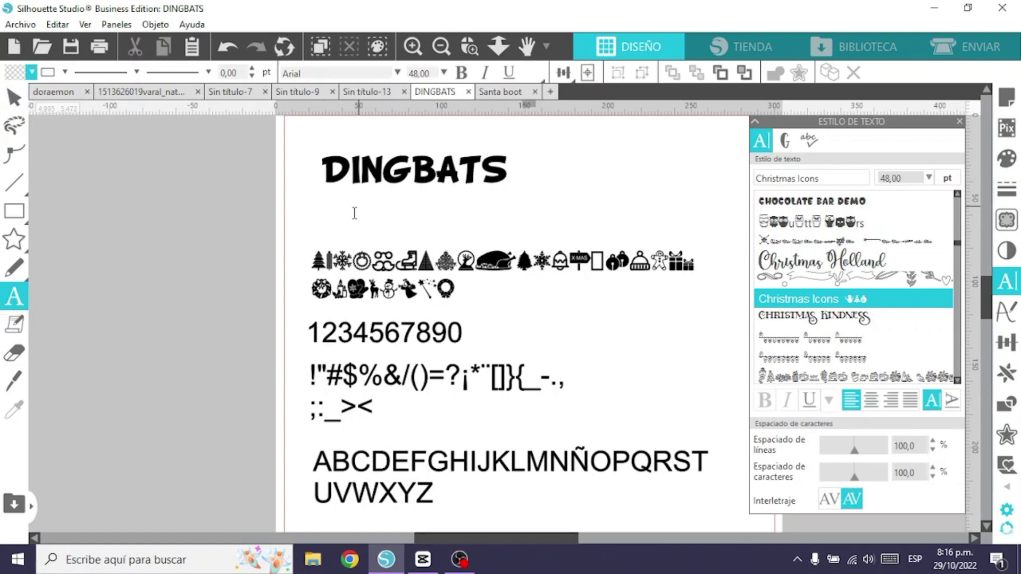
click(331, 217)
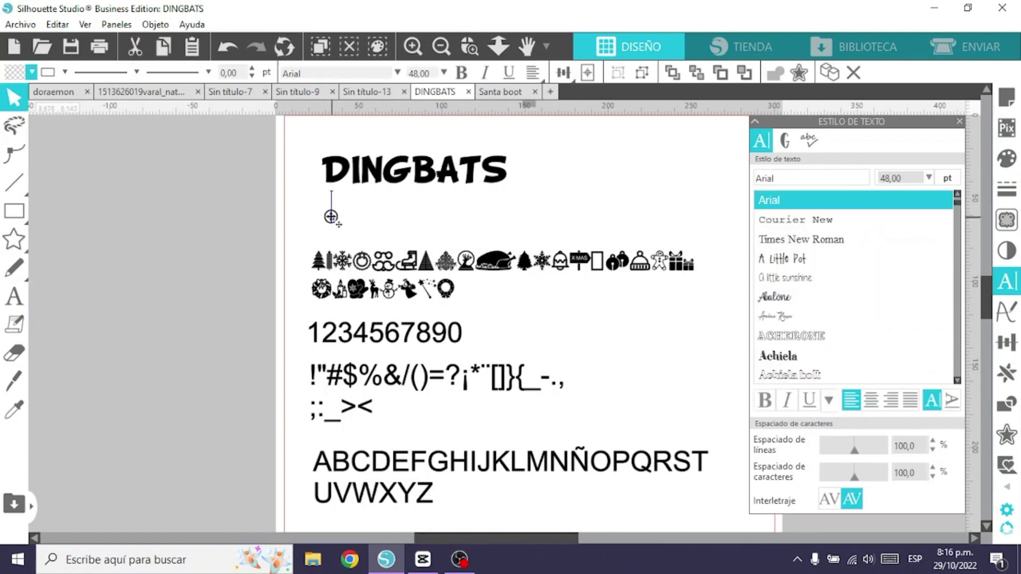
text(C)
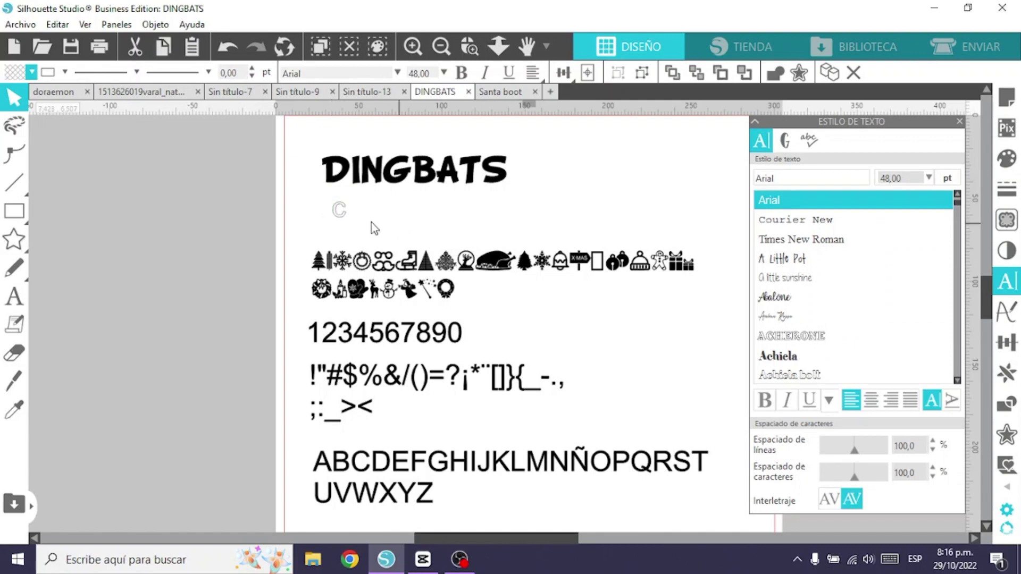
click(335, 226)
click(336, 224)
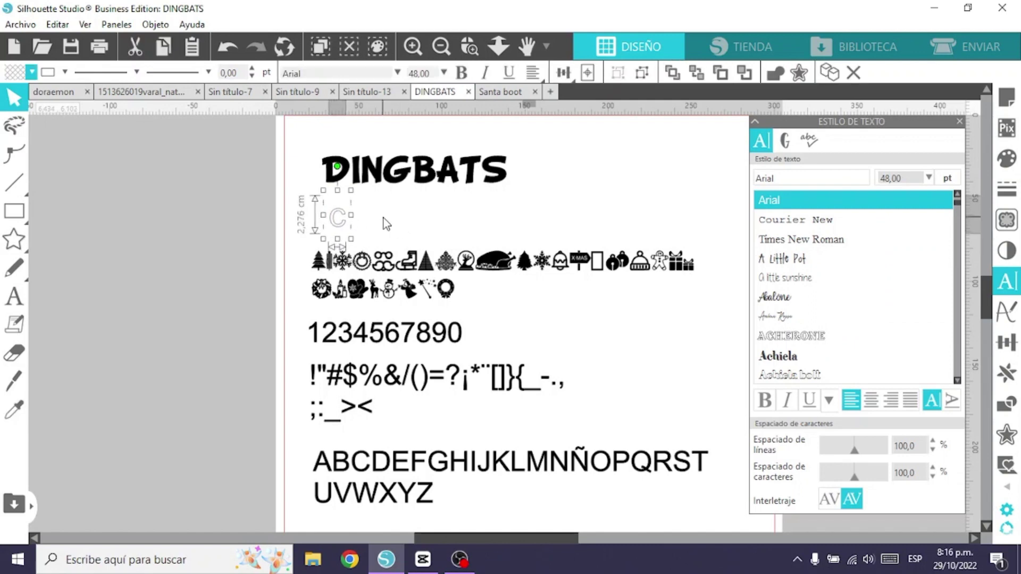
click(337, 218)
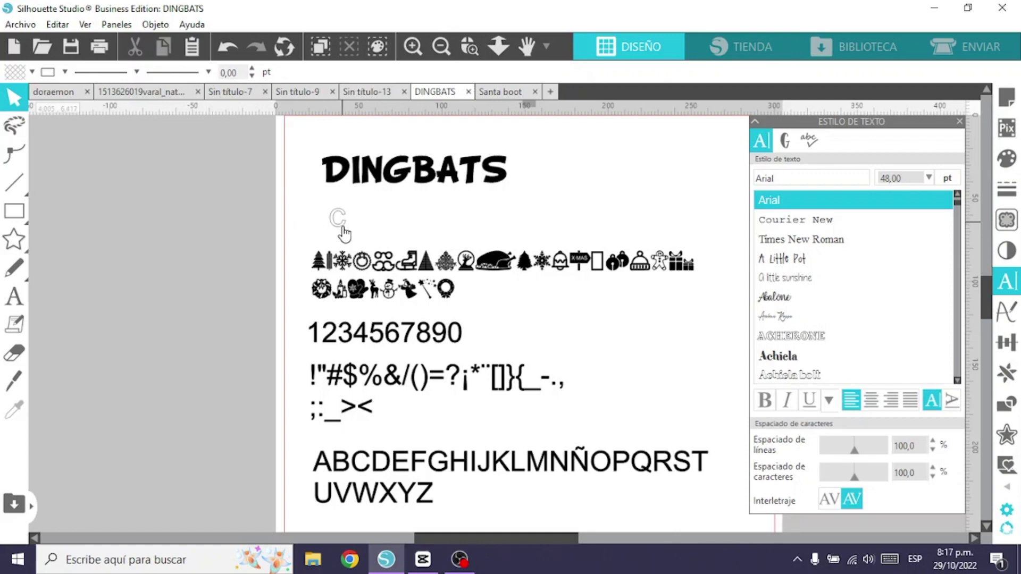
- Fill the letter c beneath the title with black and clear the selection
click(32, 72)
click(16, 95)
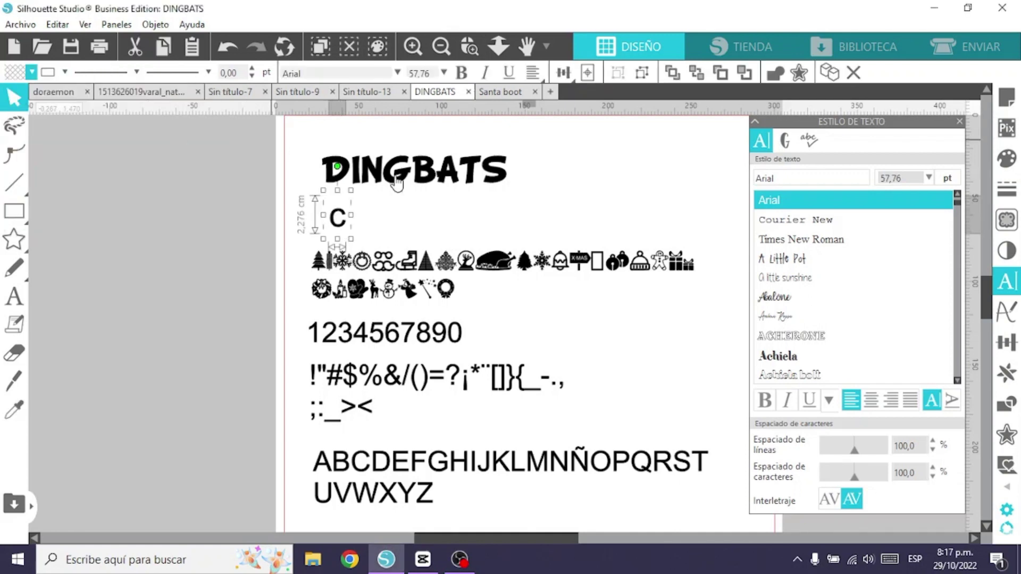
click(487, 221)
- Apply the Christmas Icons font to the letter c and enlarge the resulting snowflake to about 3.3 cm tall
click(339, 220)
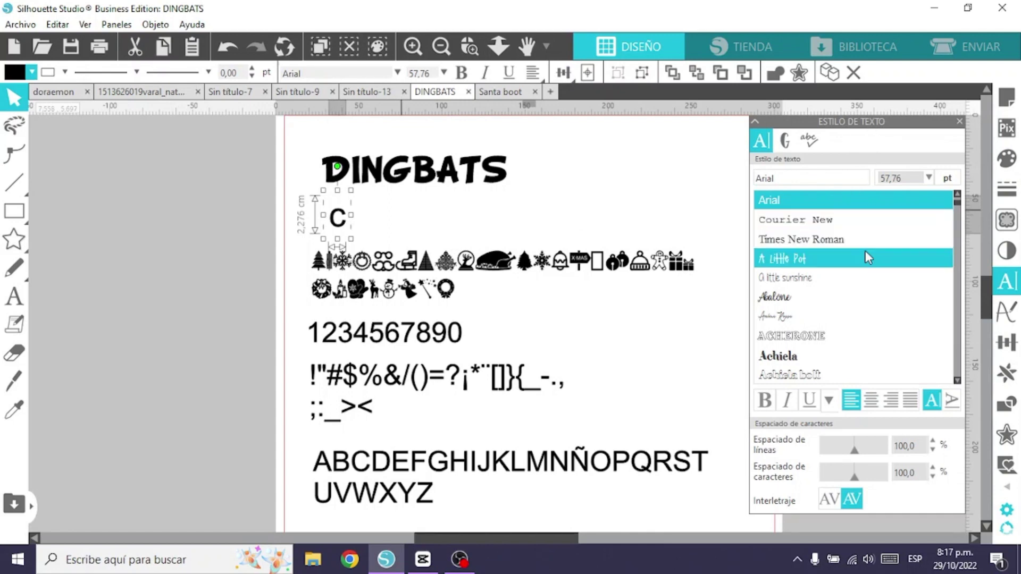
scroll(857, 213, up, 5)
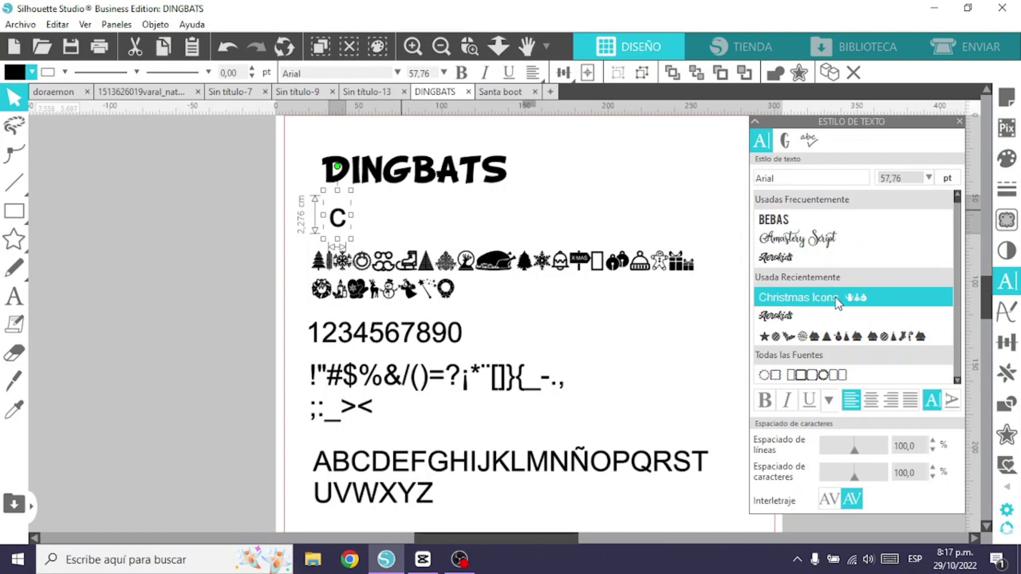
click(840, 301)
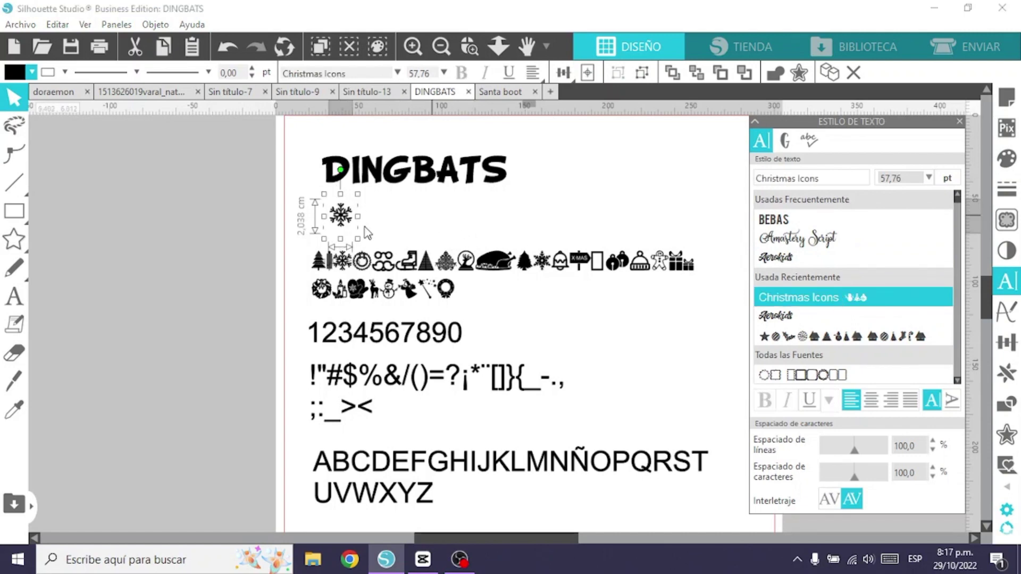
mouse_move(358, 238)
mouse_down()
mouse_move(374, 259)
mouse_move(357, 219)
mouse_up()
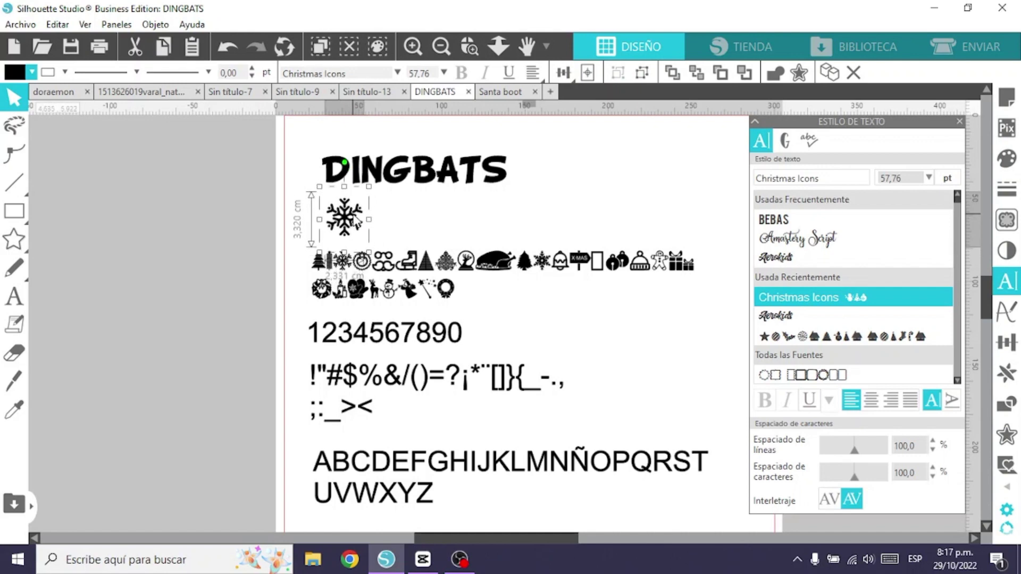
click(408, 215)
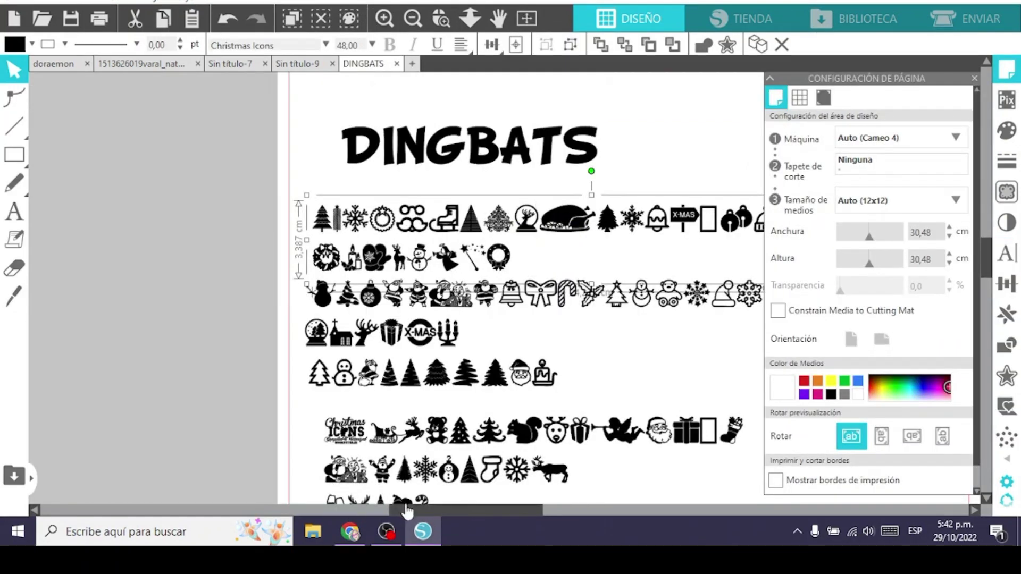
- Ungroup the two lowercase icon rows beneath the title into individual shapes
drag(407, 512, 509, 496)
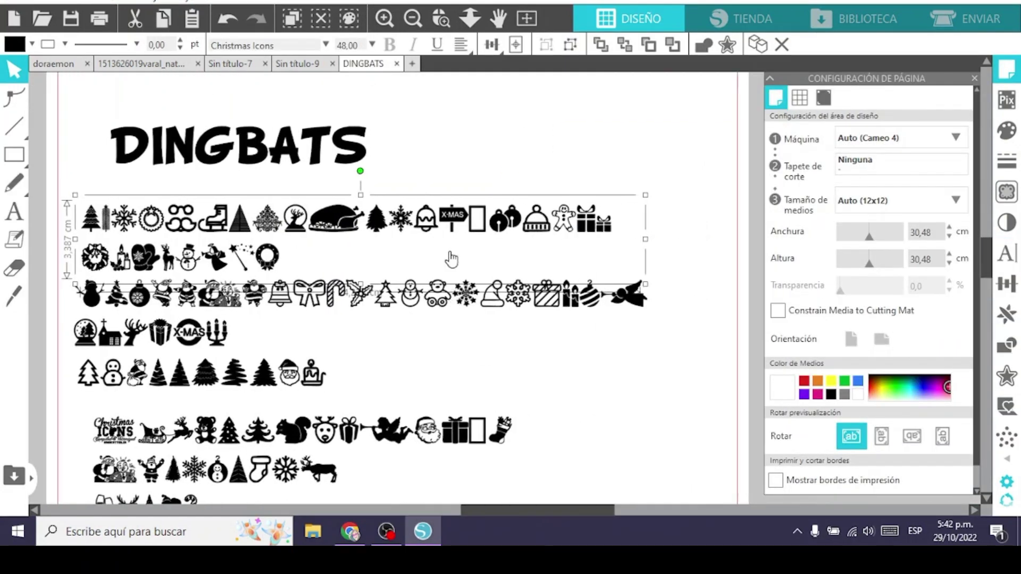
right_click(452, 213)
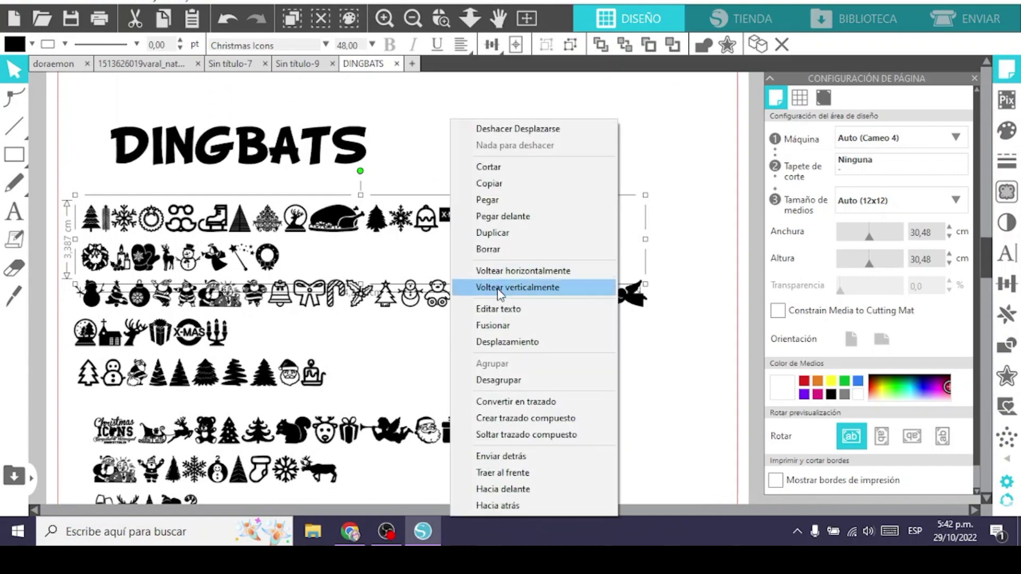
click(530, 381)
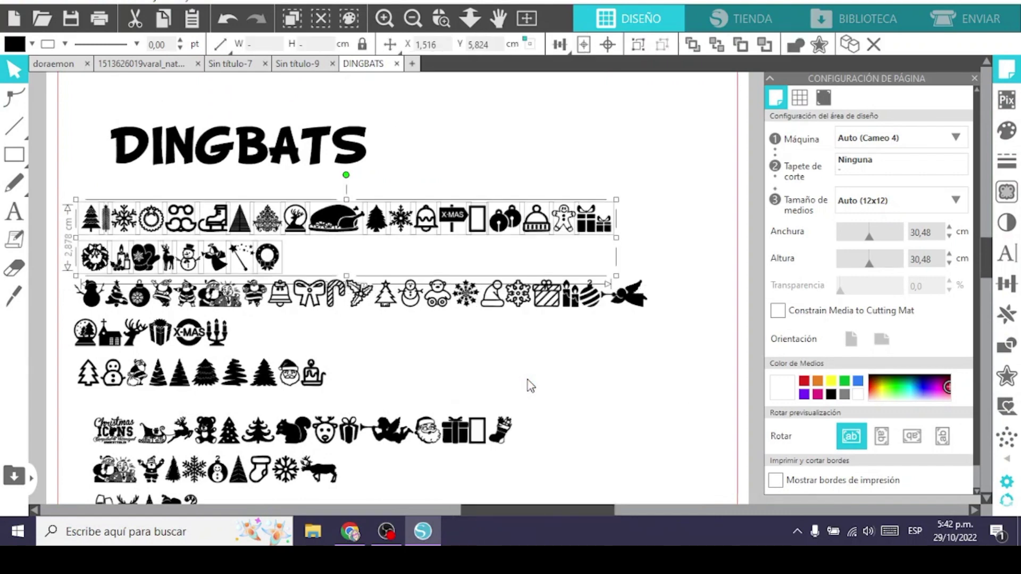
- Ungroup the third and fourth icon rows and the ten-icon row beneath them into individual shapes
click(460, 298)
right_click(472, 314)
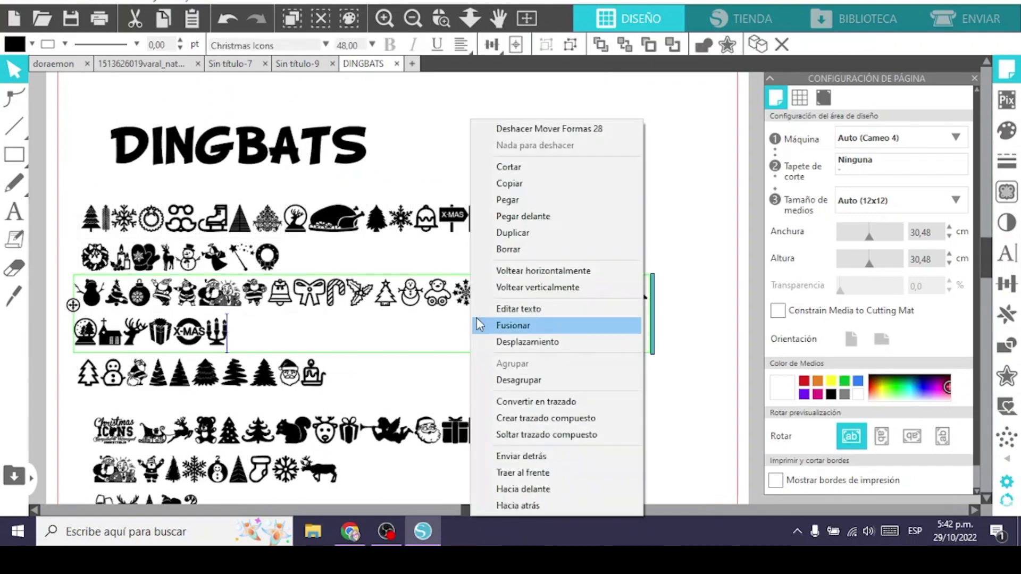
click(515, 380)
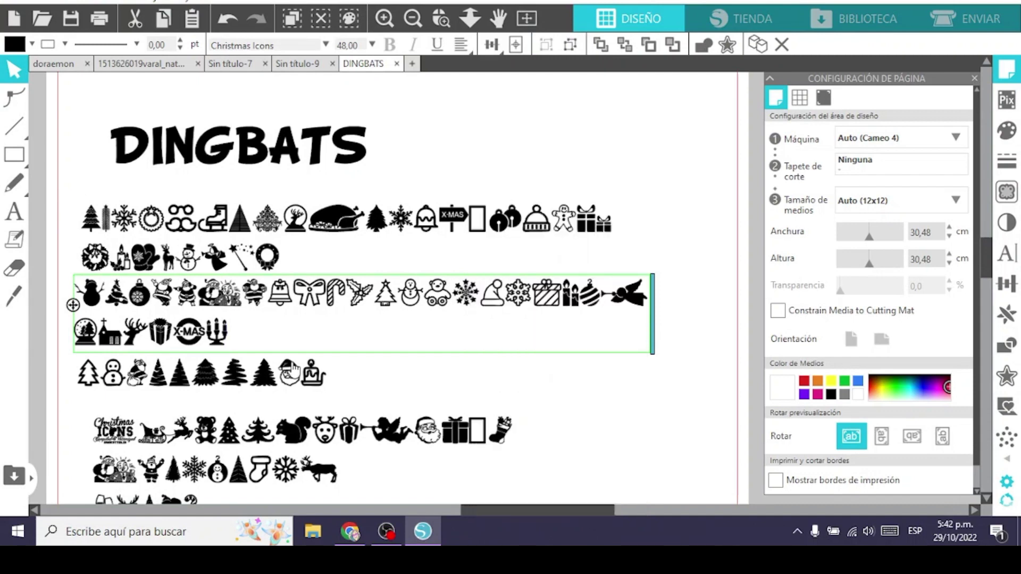
click(294, 369)
right_click(294, 369)
click(372, 380)
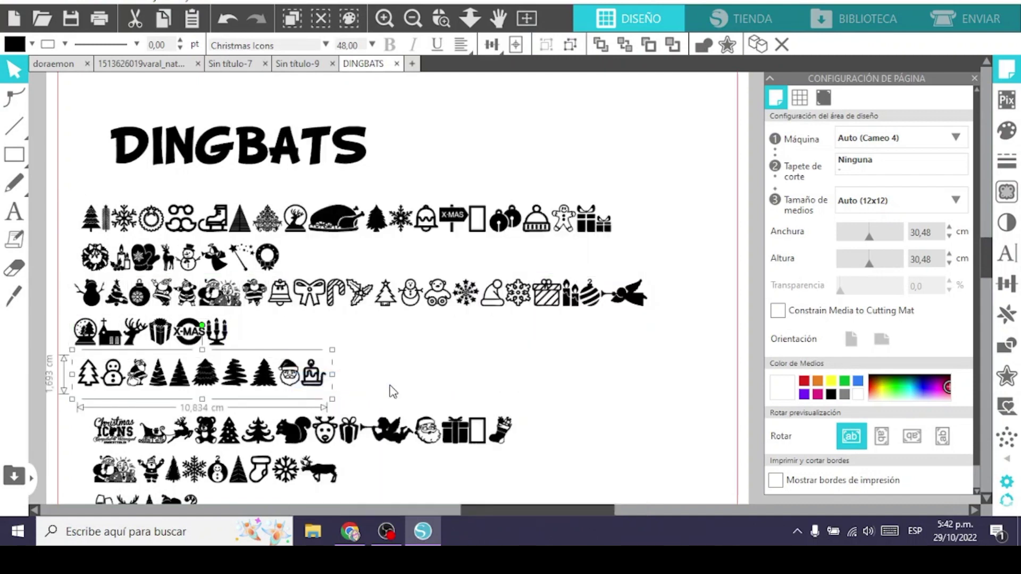
- Ungroup the last block of icon rows, starting with the Christmas Icons logo, into individual shapes
scroll(392, 392, down, 1)
click(314, 409)
right_click(314, 409)
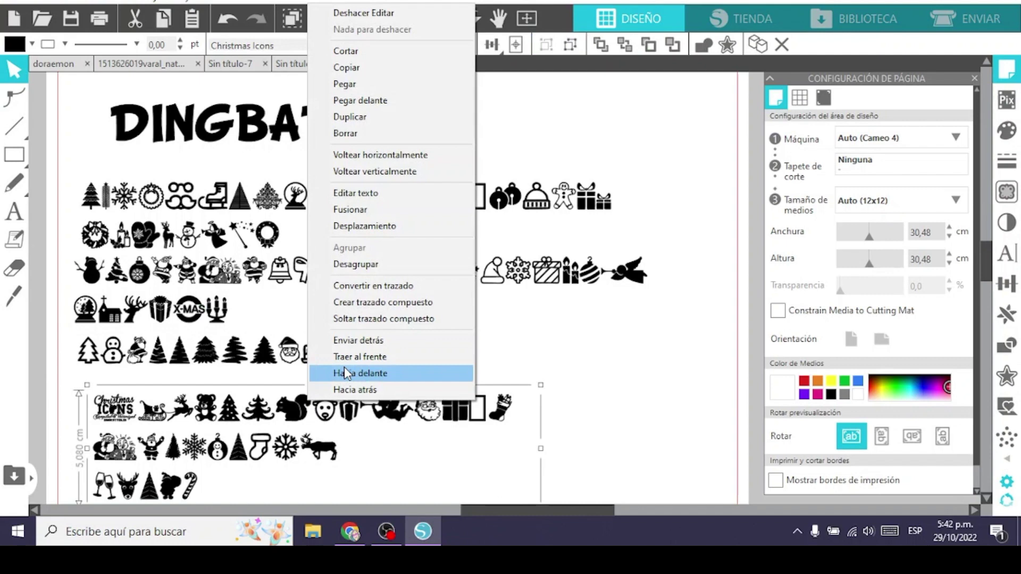
click(379, 266)
click(484, 352)
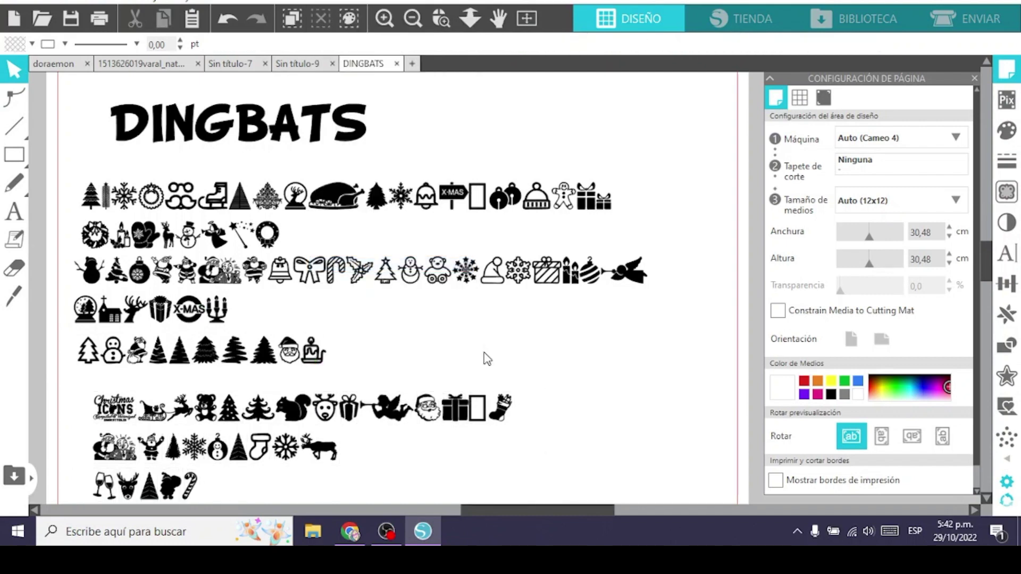
- Cut the mittens, bell, ornament, Santa scene, candles, hat, bear, Santa face, two angels and three snowflakes from the icon rows
mouse_move(425, 408)
mouse_down()
mouse_move(426, 393)
mouse_move(495, 367)
mouse_move(441, 367)
mouse_move(423, 407)
mouse_up()
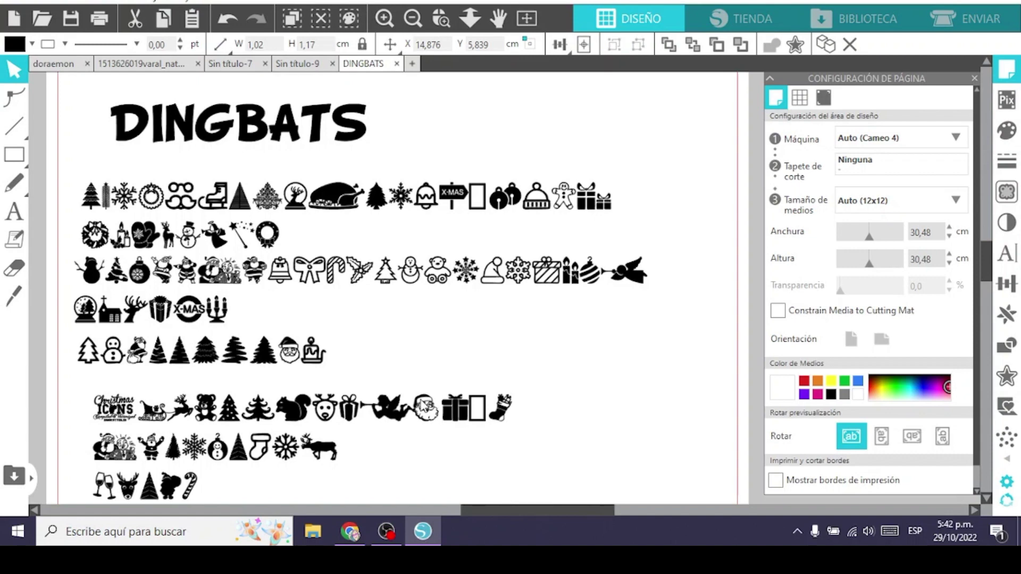
click(423, 408)
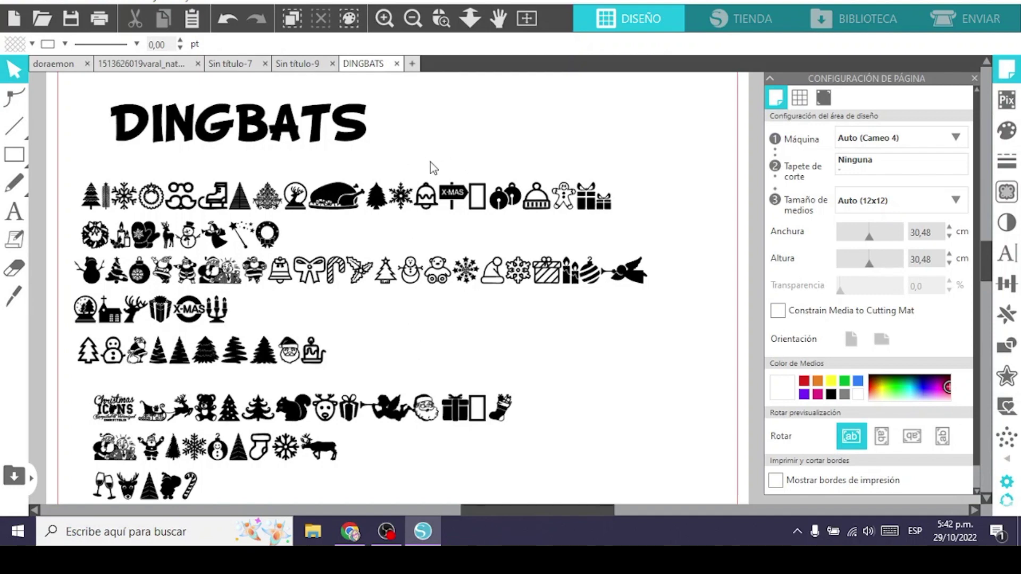
click(401, 198)
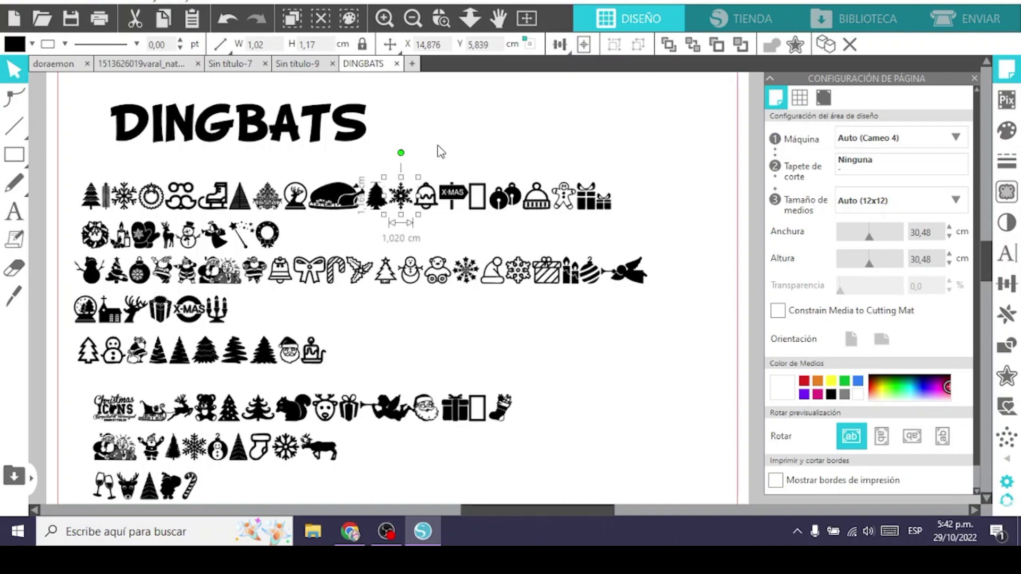
shift+click(425, 198)
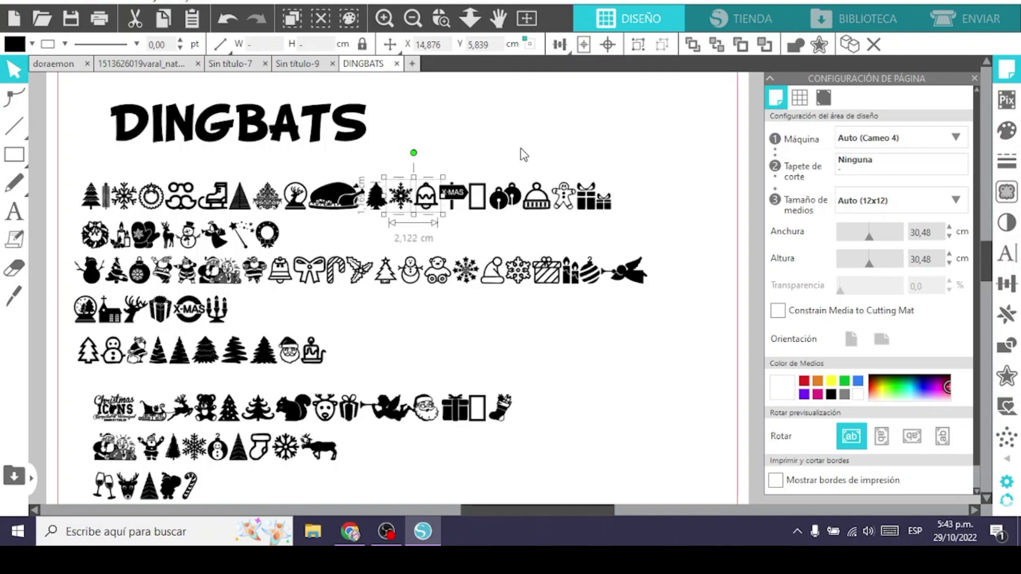
shift+click(147, 242)
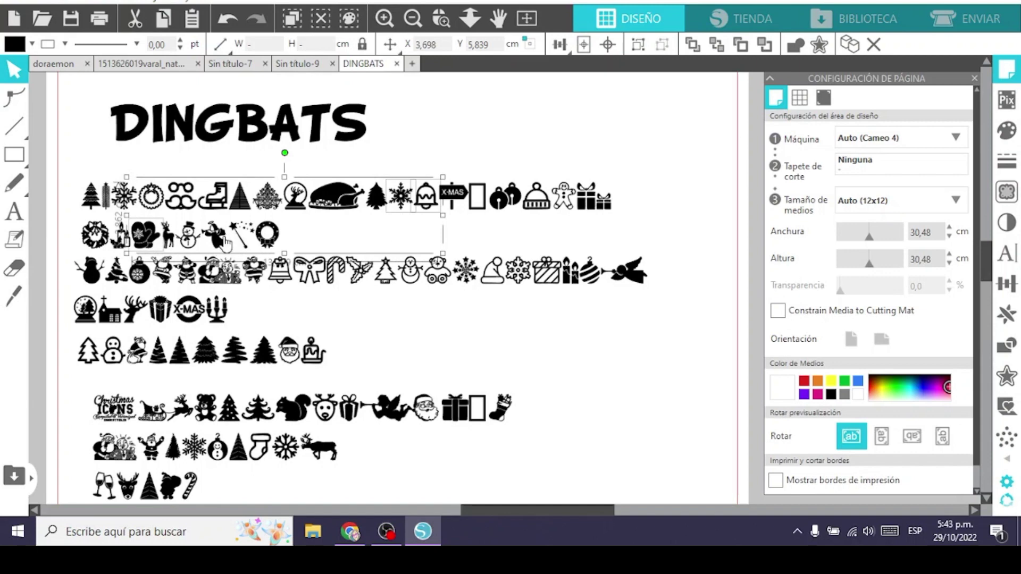
shift+click(222, 238)
shift+click(141, 281)
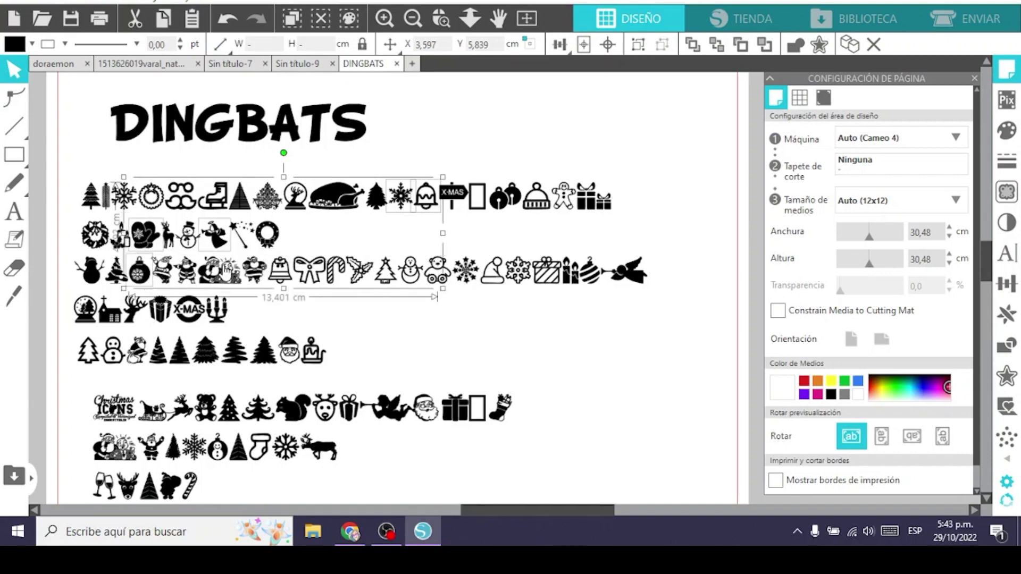
shift+click(224, 269)
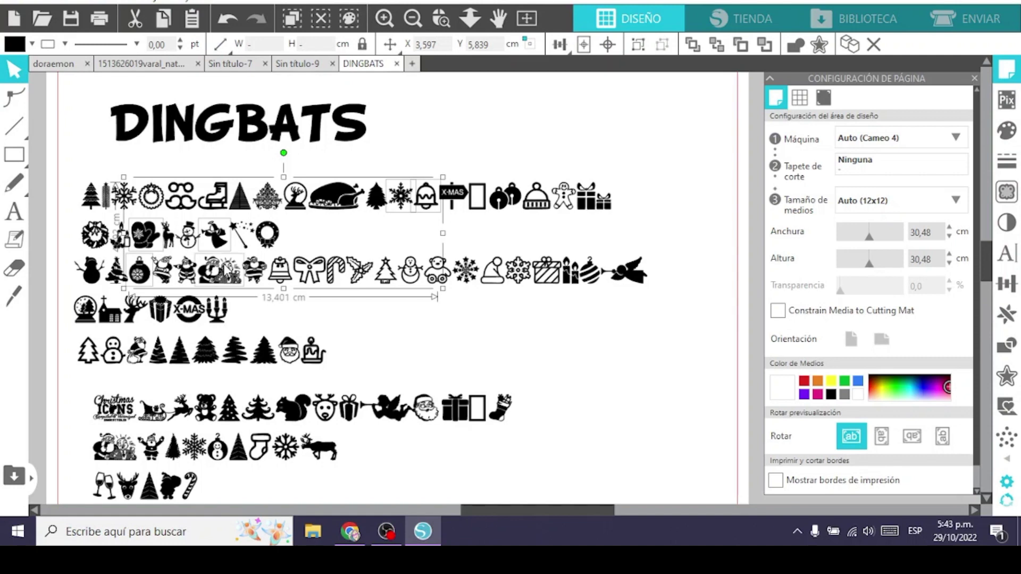
shift+click(517, 274)
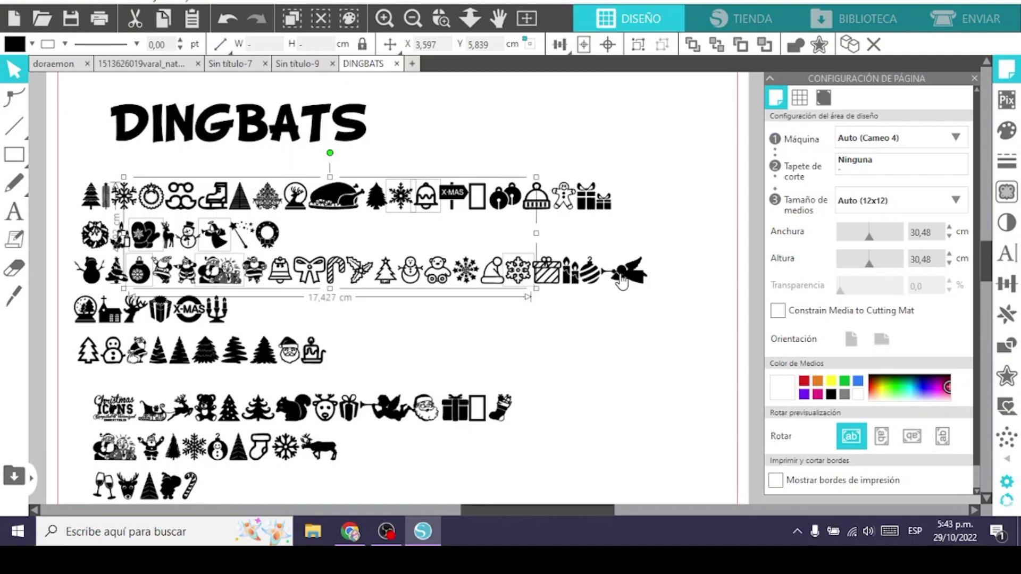
shift+click(571, 281)
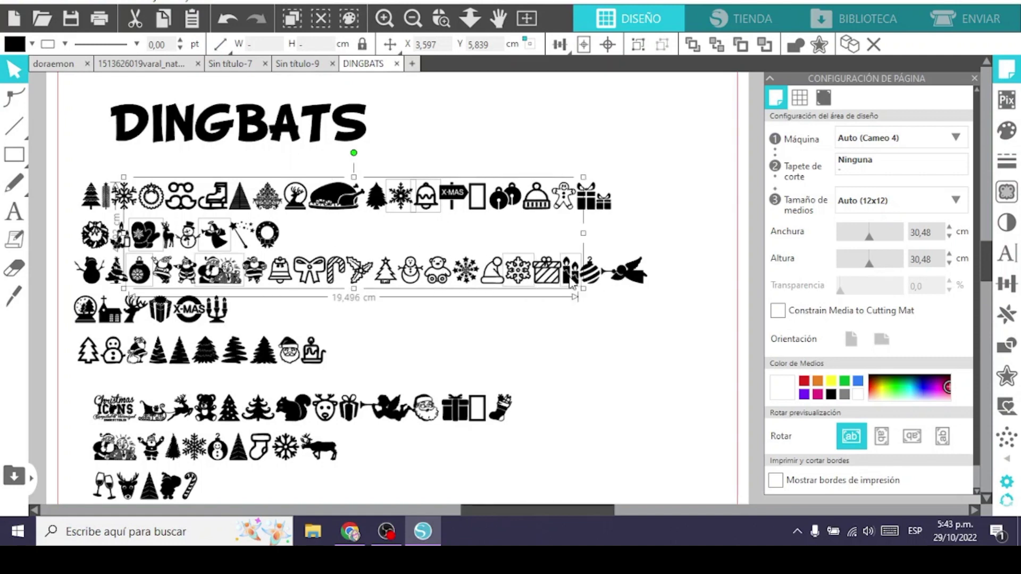
shift+click(633, 272)
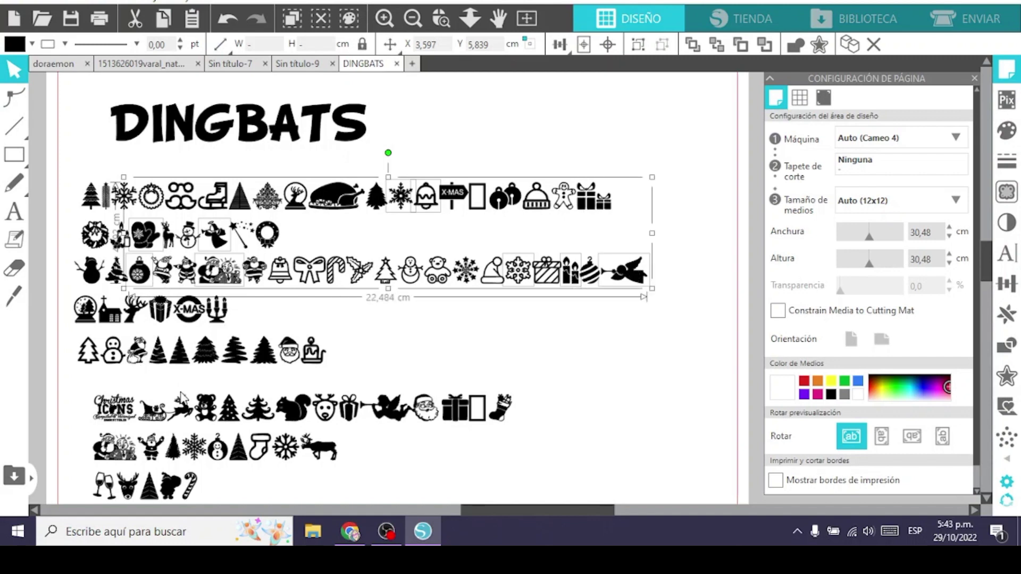
shift+click(195, 447)
shift+click(193, 407)
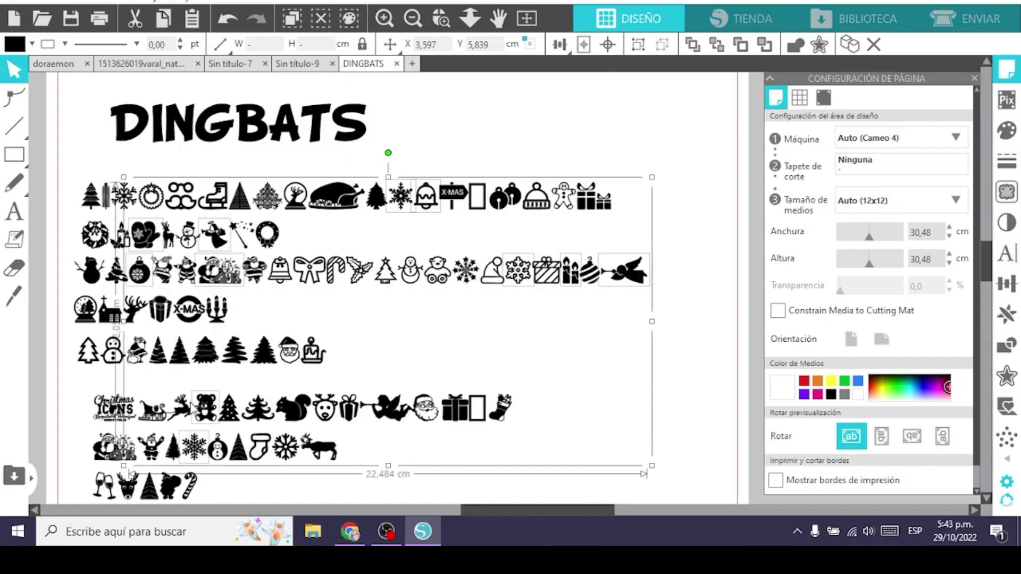
shift+click(426, 408)
shift+click(492, 272)
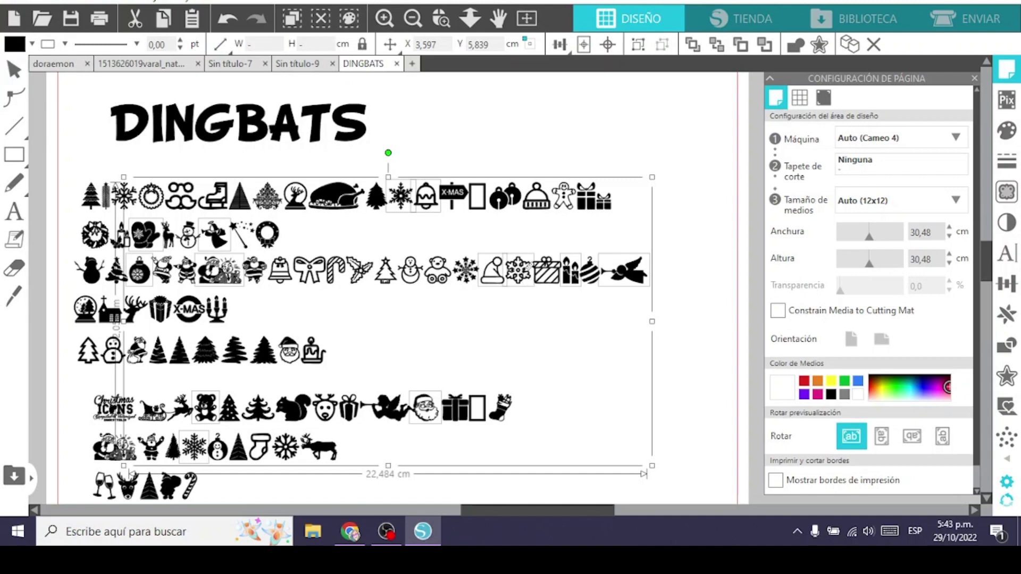
key(Delete)
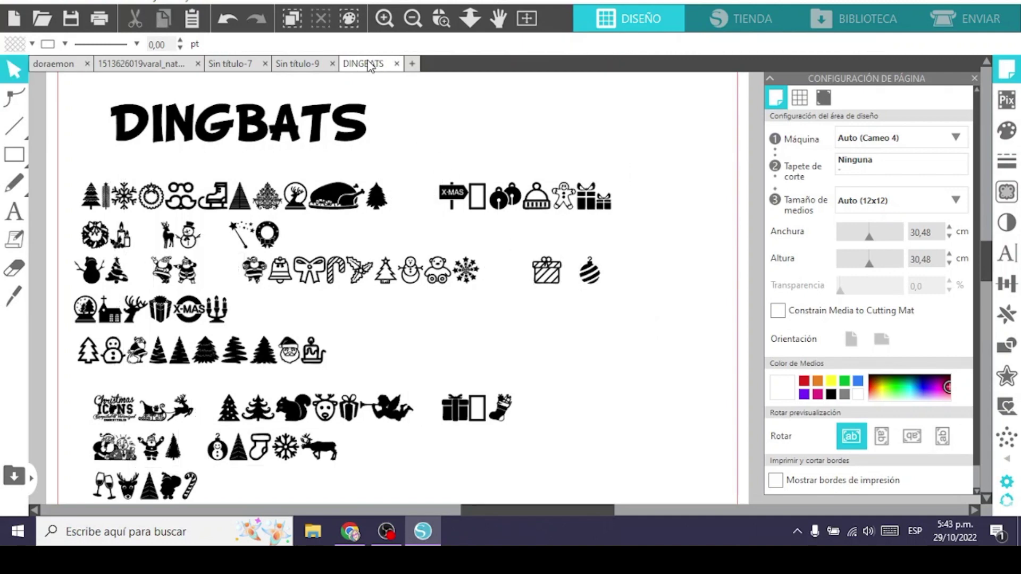
- Create a new document and paste the cut icons into it
click(14, 19)
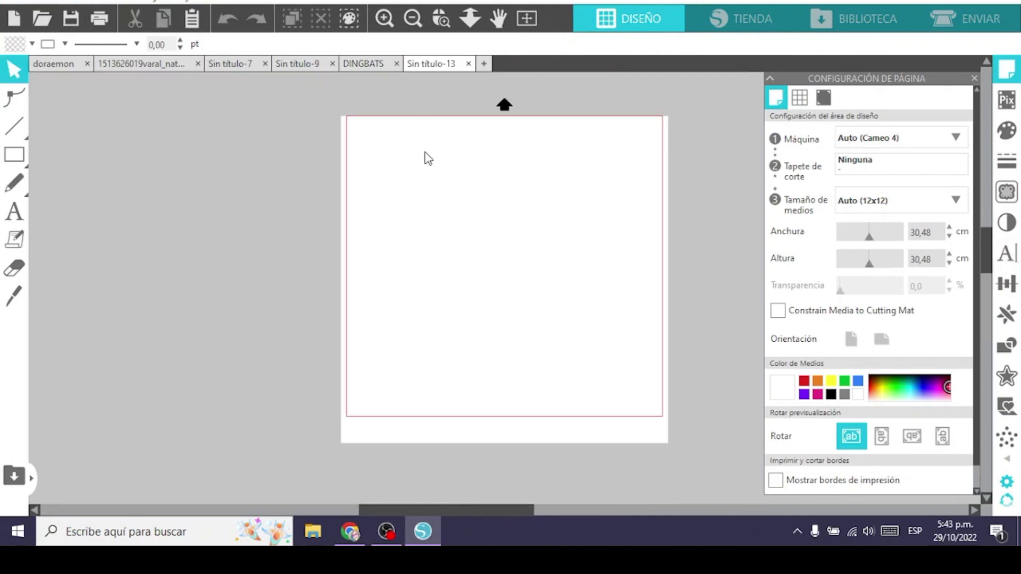
key(ctrl+v)
click(443, 152)
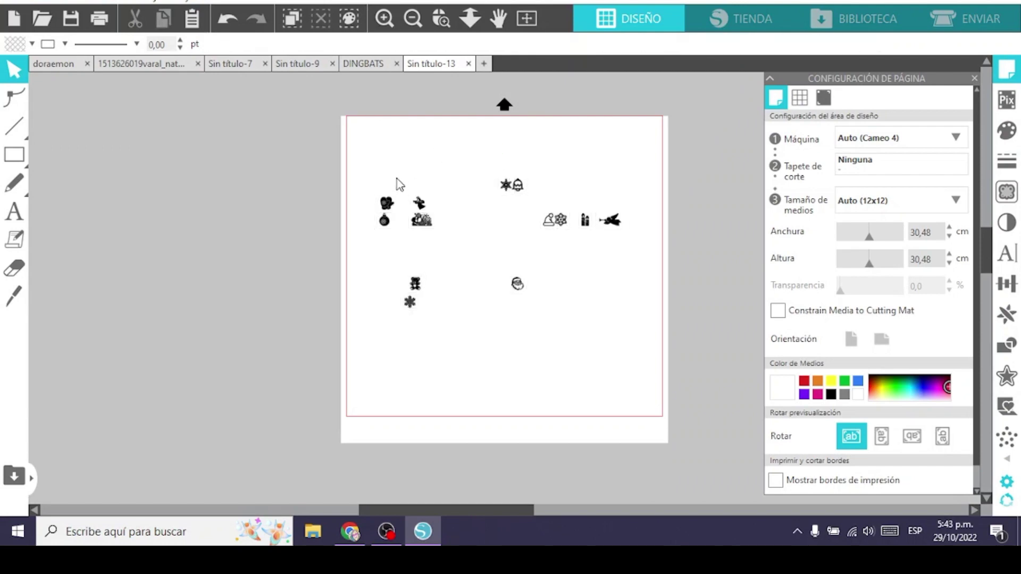
- Line up the mittens, small angel, ornament and Santa scene from the upper-left corner of the page
drag(387, 201, 363, 132)
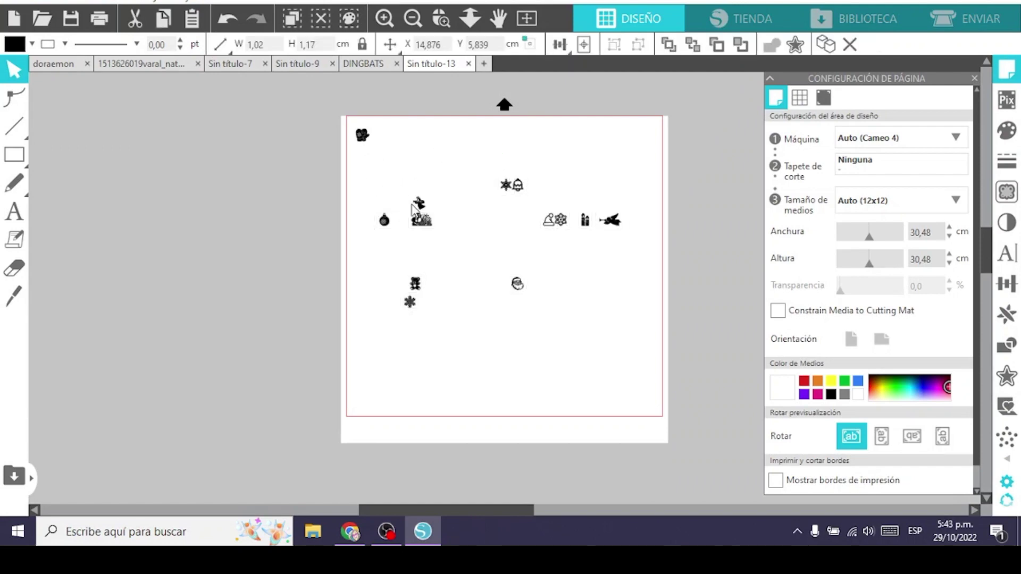
drag(415, 207, 385, 139)
click(385, 229)
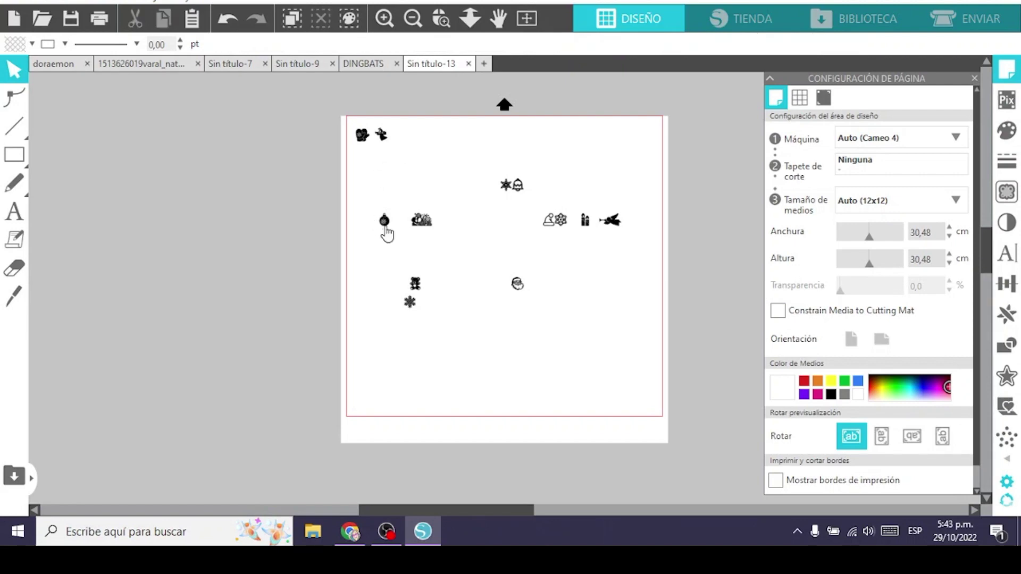
drag(387, 234, 406, 143)
drag(428, 231, 438, 139)
- Continue the top row with the solid snowflake, bell, outlined snowflake, hat, candles and horizontal trumpeting angel
drag(504, 197, 450, 147)
click(531, 192)
drag(511, 179, 475, 137)
drag(555, 223, 494, 135)
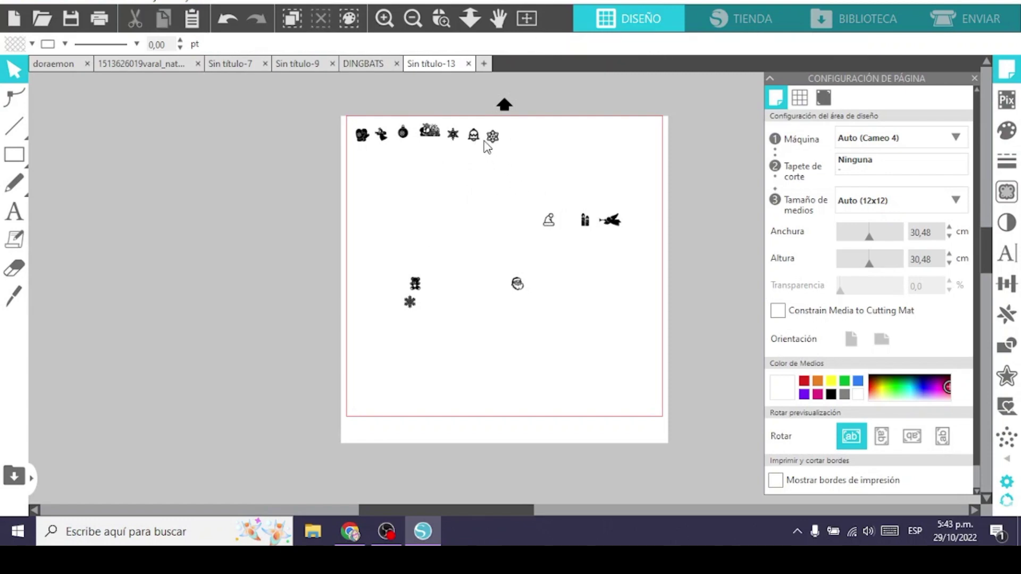
drag(550, 222, 513, 138)
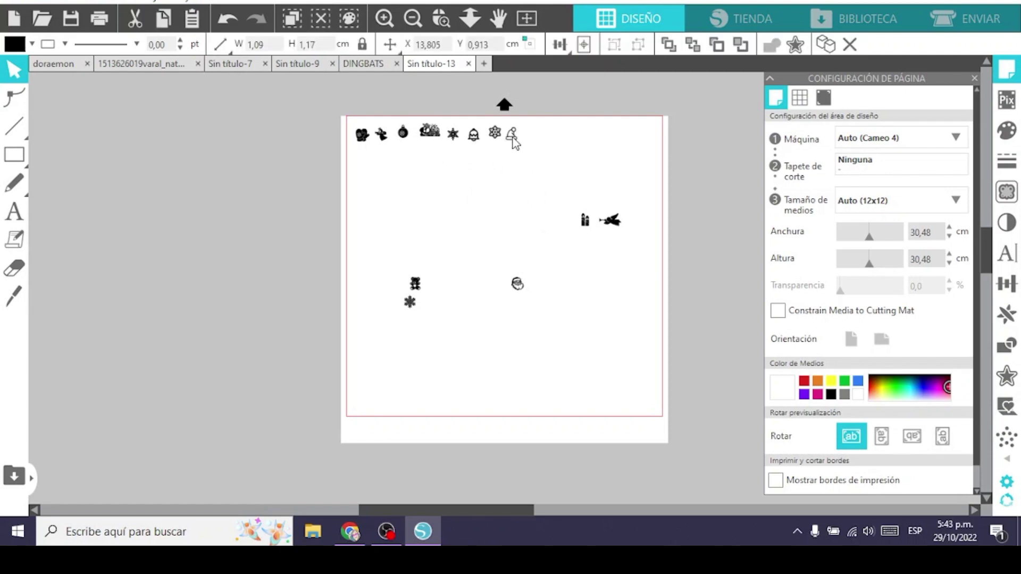
drag(586, 218, 533, 134)
drag(613, 233, 560, 145)
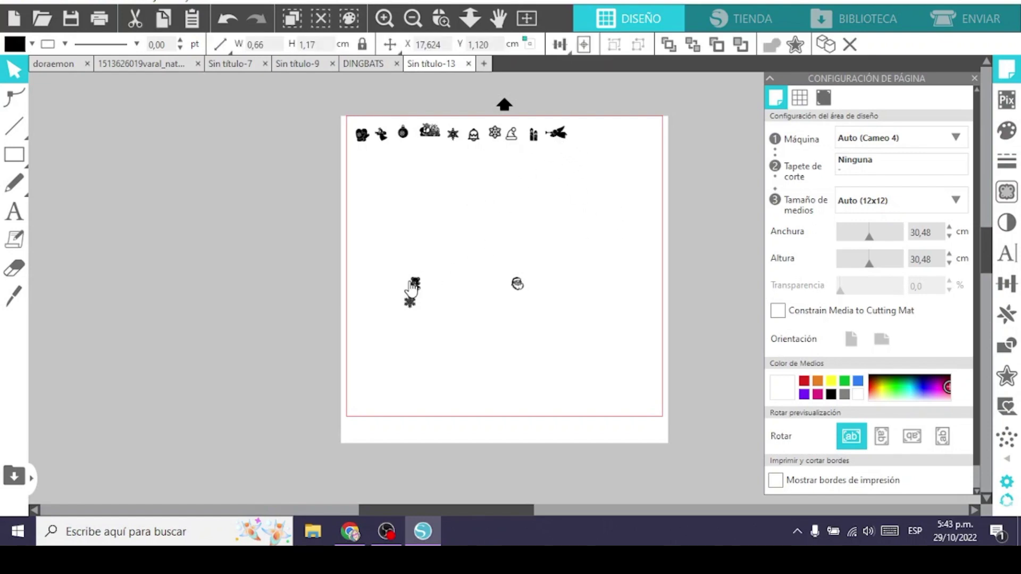
- Arrange the bear, remaining snowflake and Santa face in a second row beneath the mittens
drag(417, 286, 367, 166)
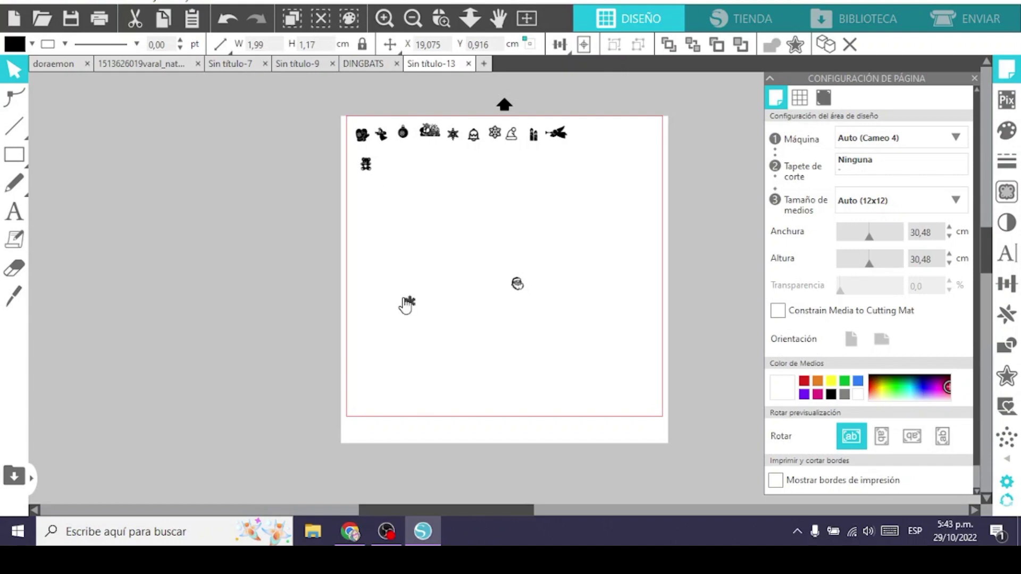
drag(407, 303, 393, 164)
click(502, 266)
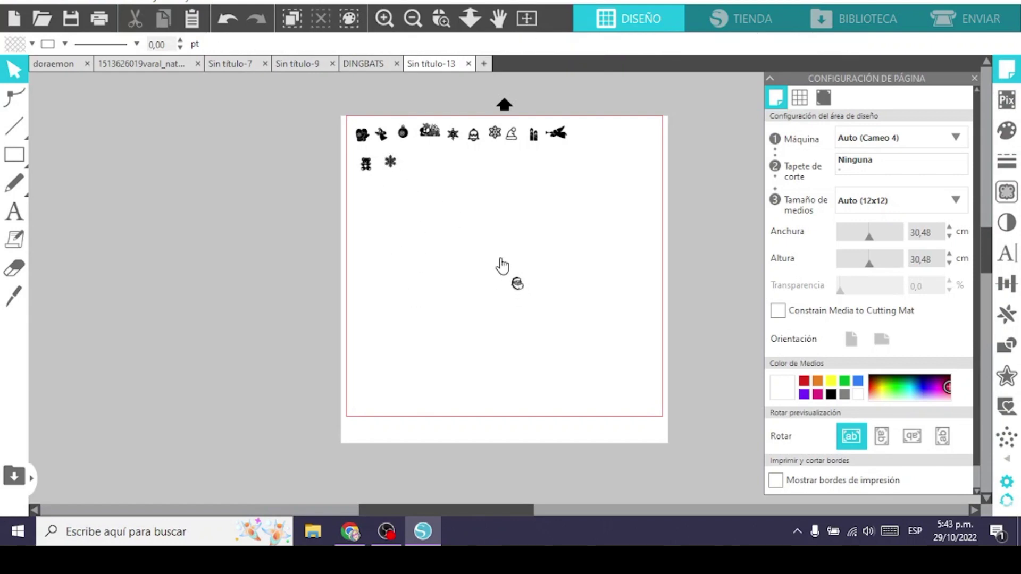
drag(515, 282, 415, 157)
click(386, 78)
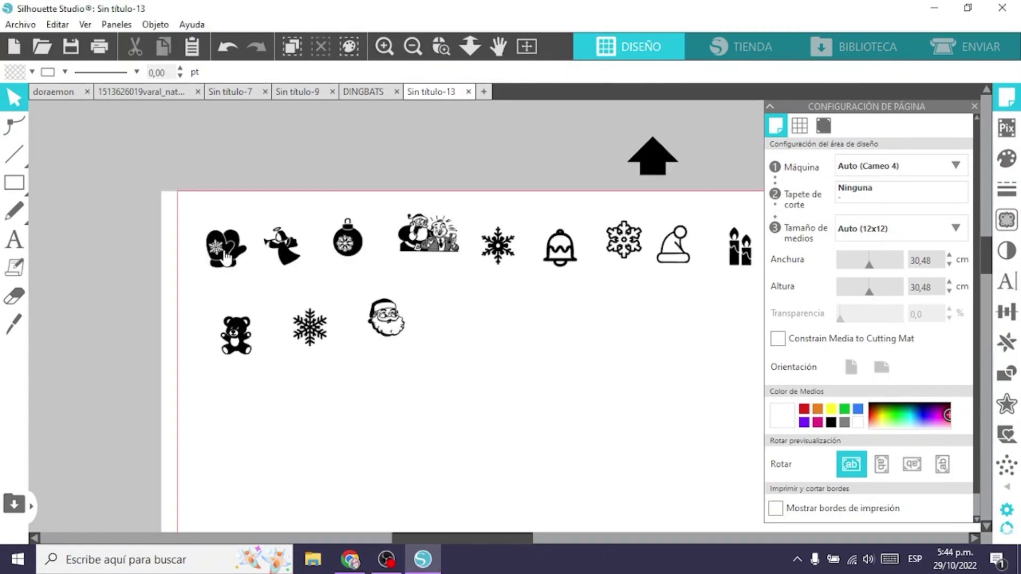
- Enlarge the mittens proportionally to about 1.86 cm wide by 1.75 cm tall
click(234, 211)
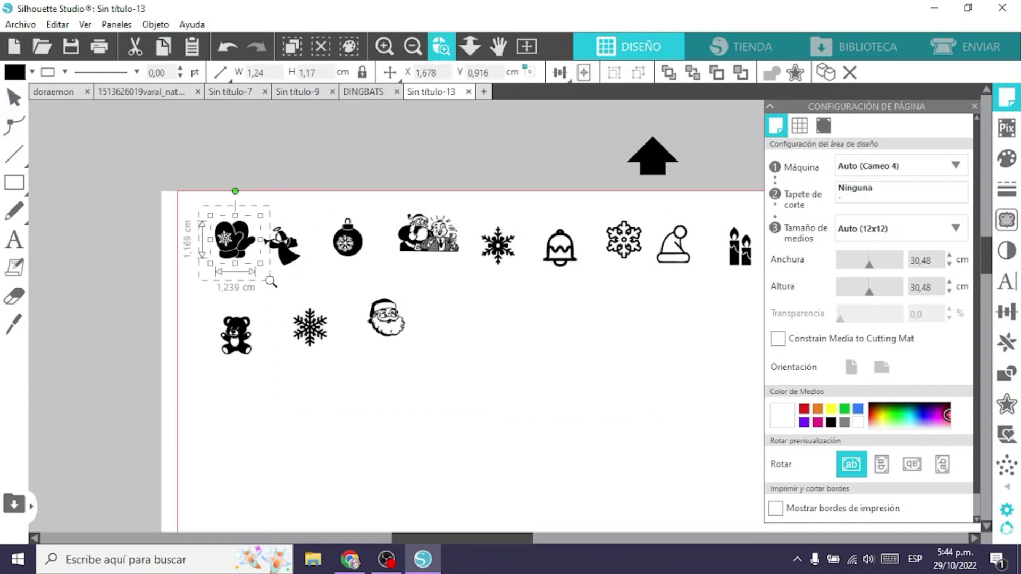
drag(271, 281, 269, 283)
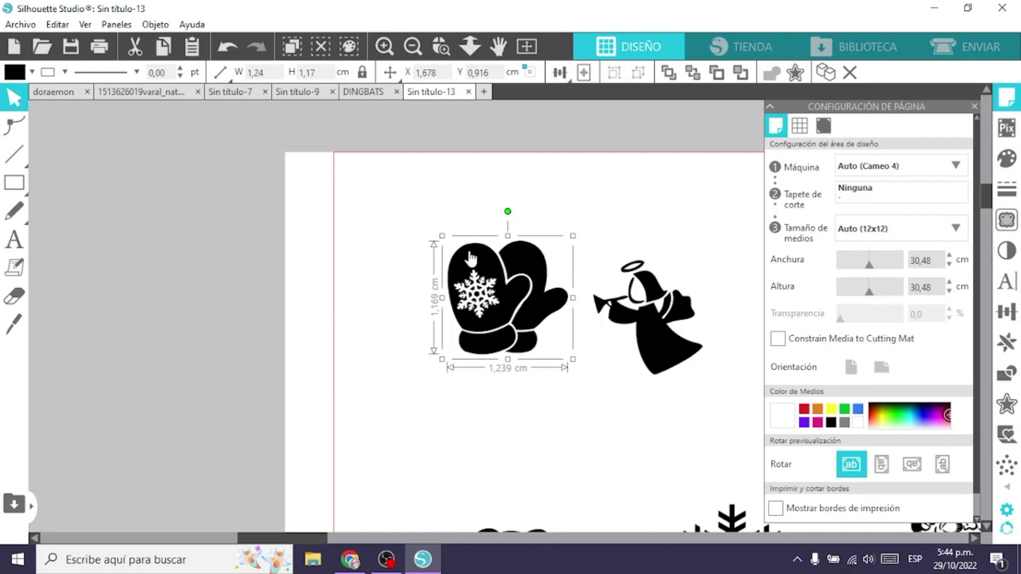
drag(416, 220, 402, 247)
drag(367, 211, 426, 222)
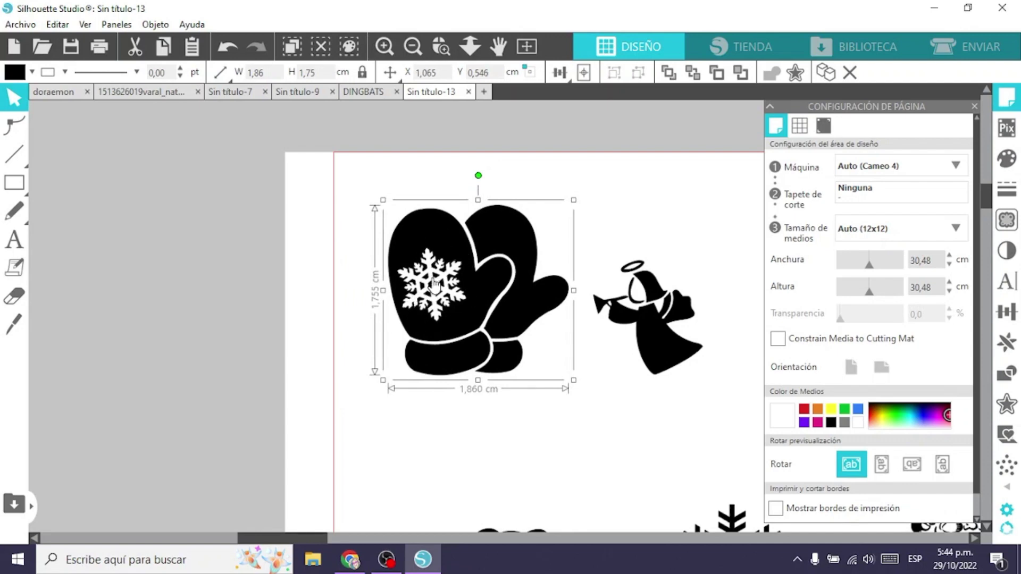
- Preview the icons' cut lines, examine the mittens and their snowflake up close, and return to the design workspace
click(961, 58)
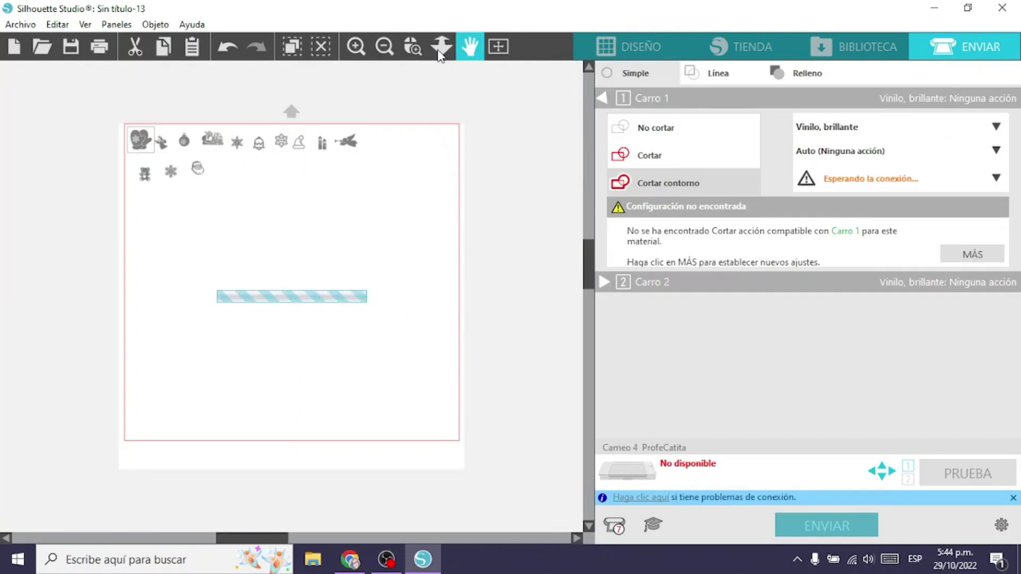
click(413, 46)
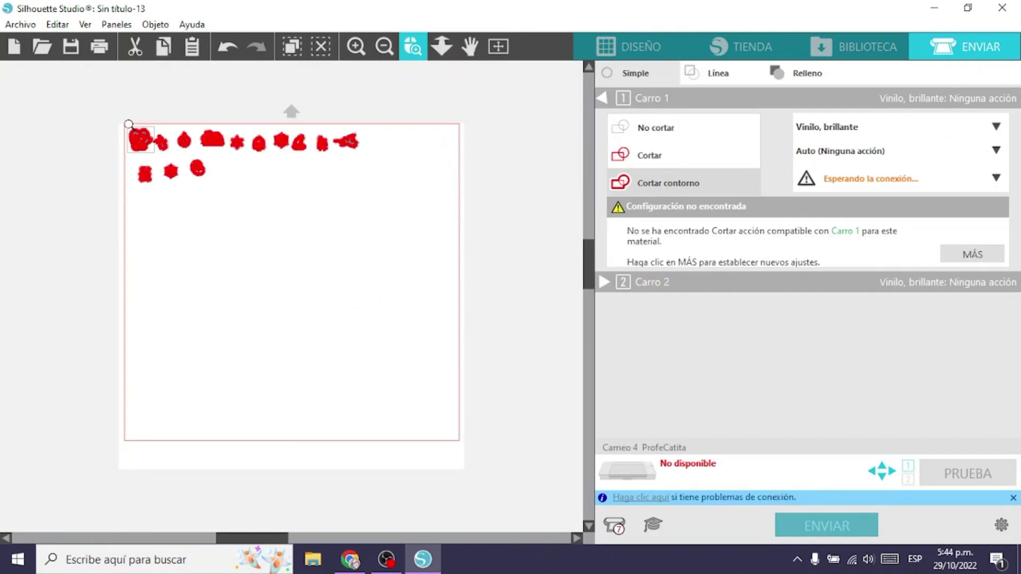
drag(155, 155, 154, 165)
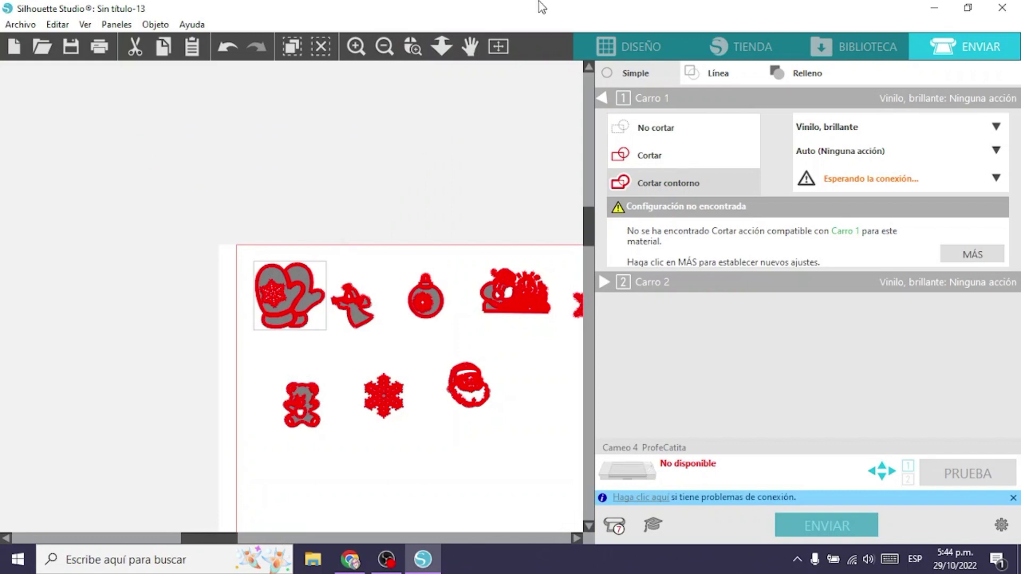
click(411, 47)
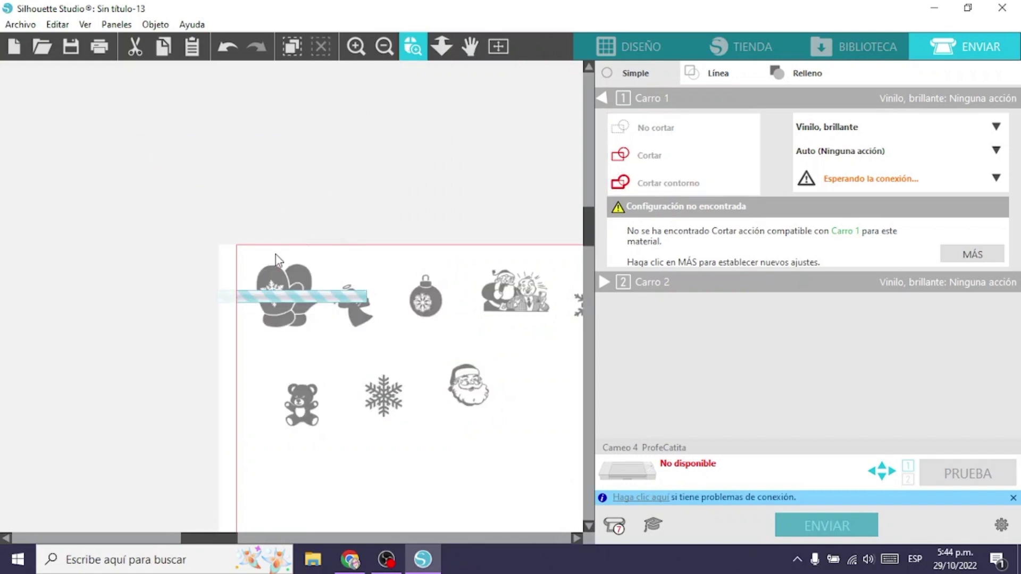
drag(310, 331, 326, 354)
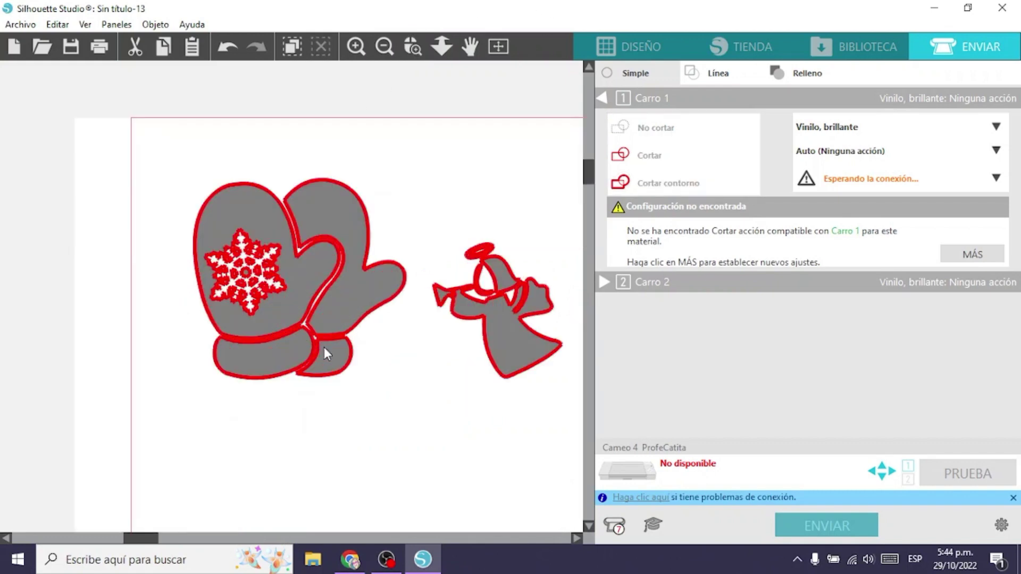
click(639, 46)
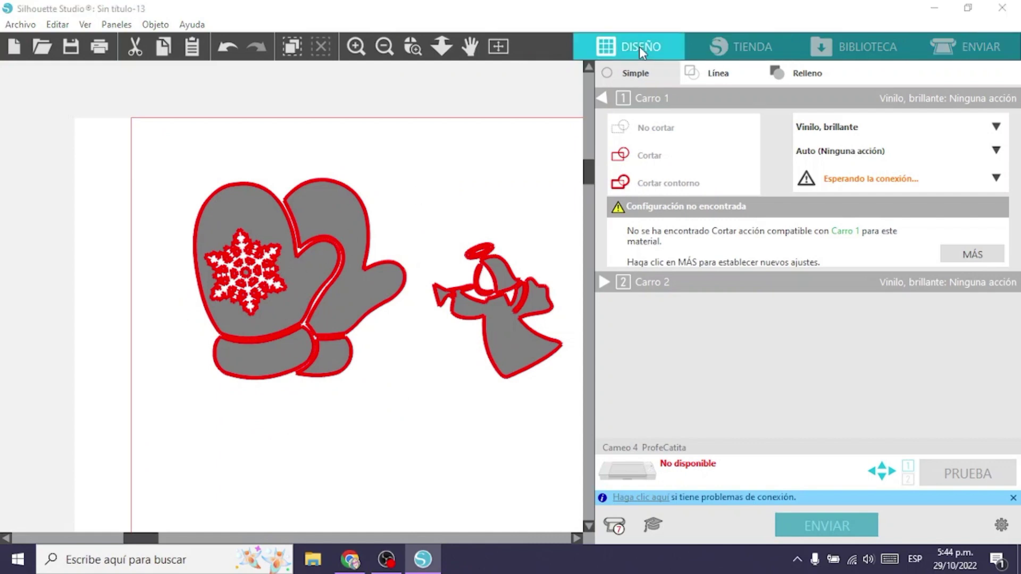
- Release the mittens' compound path and remove the fill from all of its pieces
right_click(471, 253)
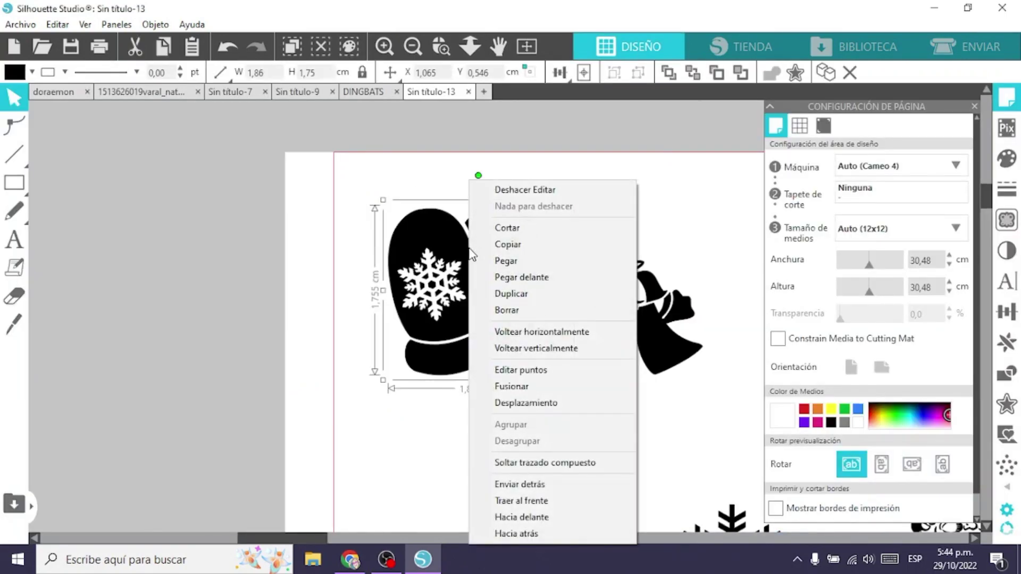
click(534, 462)
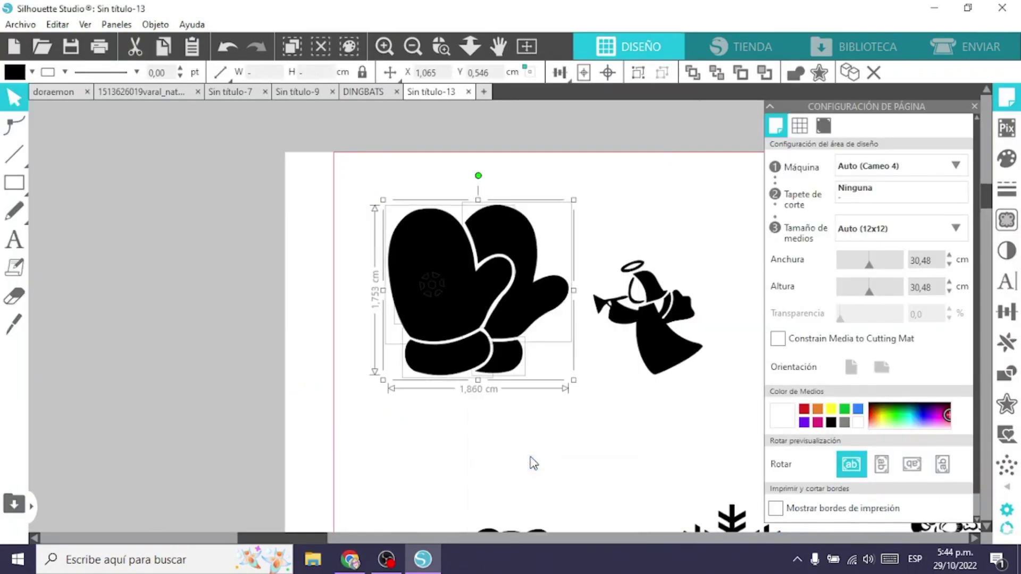
click(32, 72)
click(83, 94)
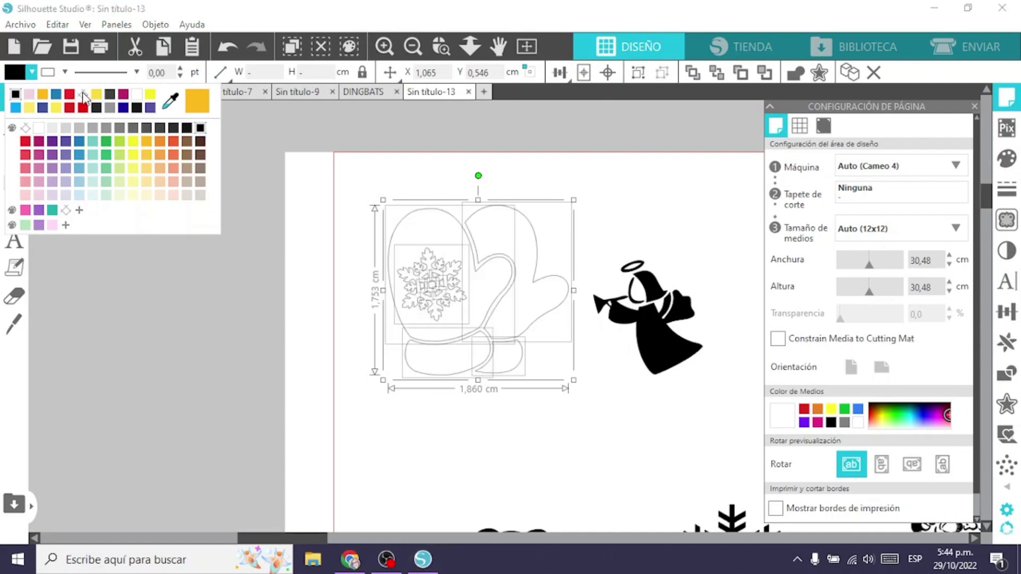
click(83, 94)
click(406, 155)
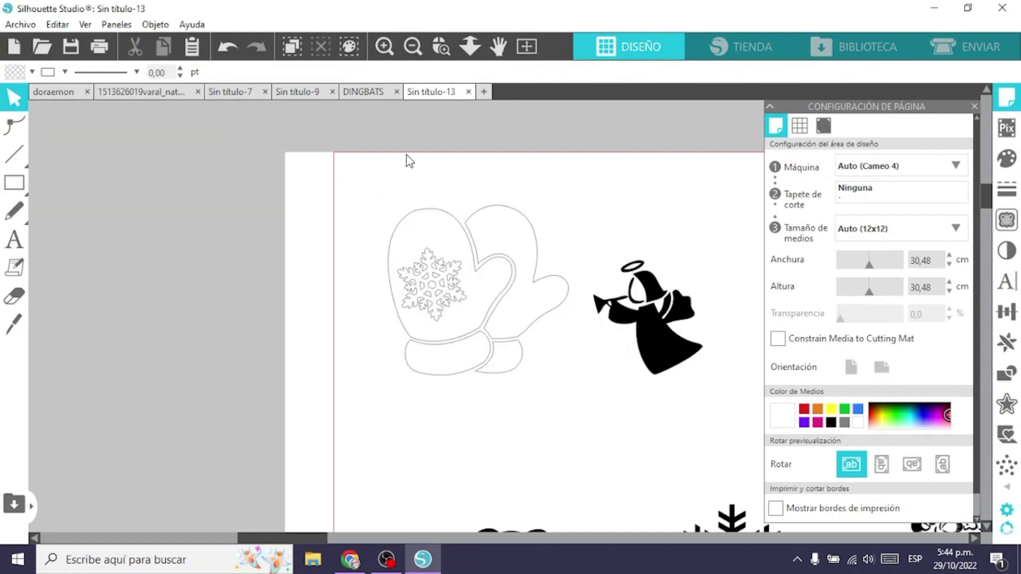
- Delete all the snowflake pieces inside the front mitten
click(441, 288)
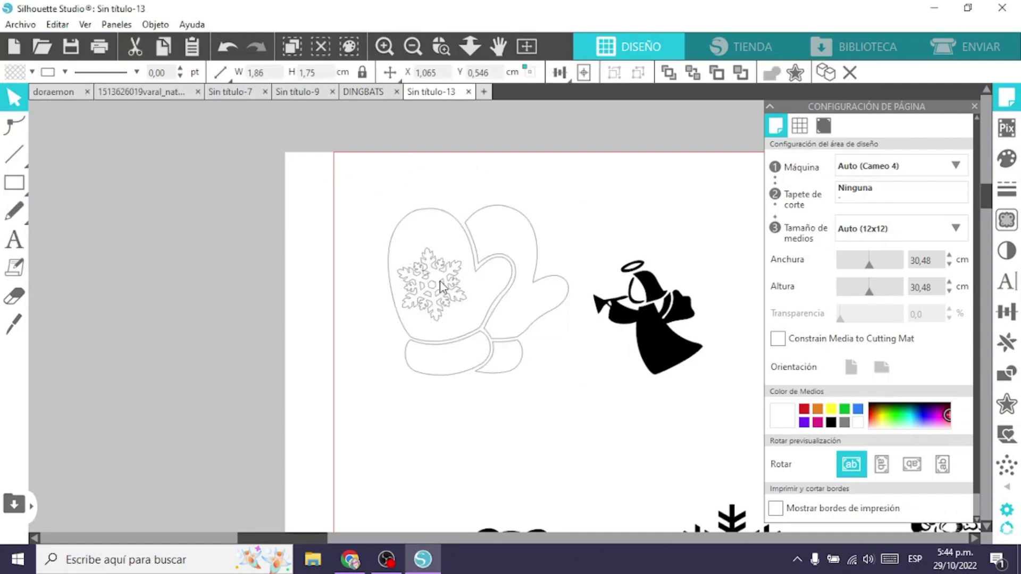
drag(351, 232, 477, 339)
key(Delete)
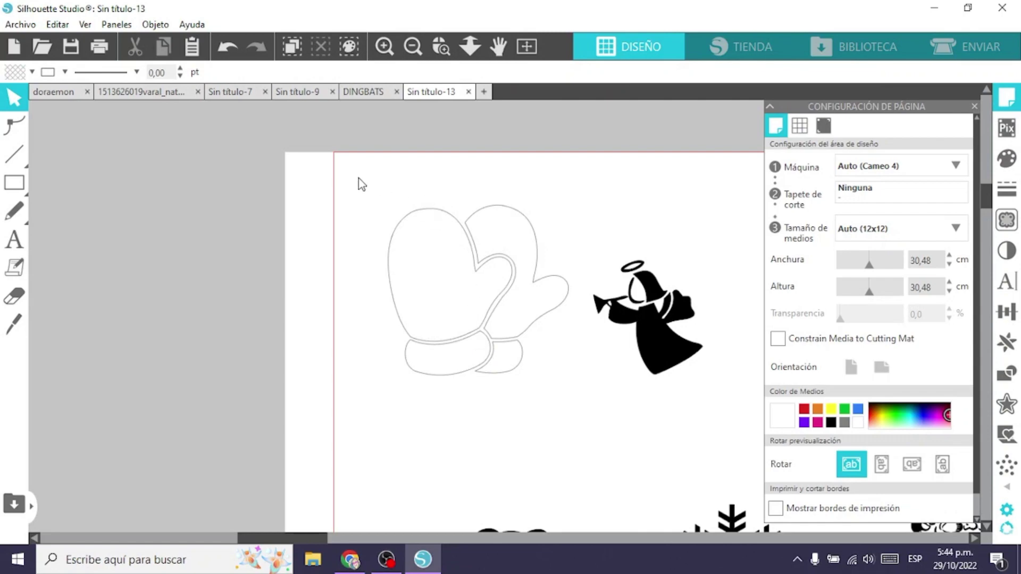
- Combine the plain mitten outlines into a compound path and fill it black
drag(570, 376, 587, 412)
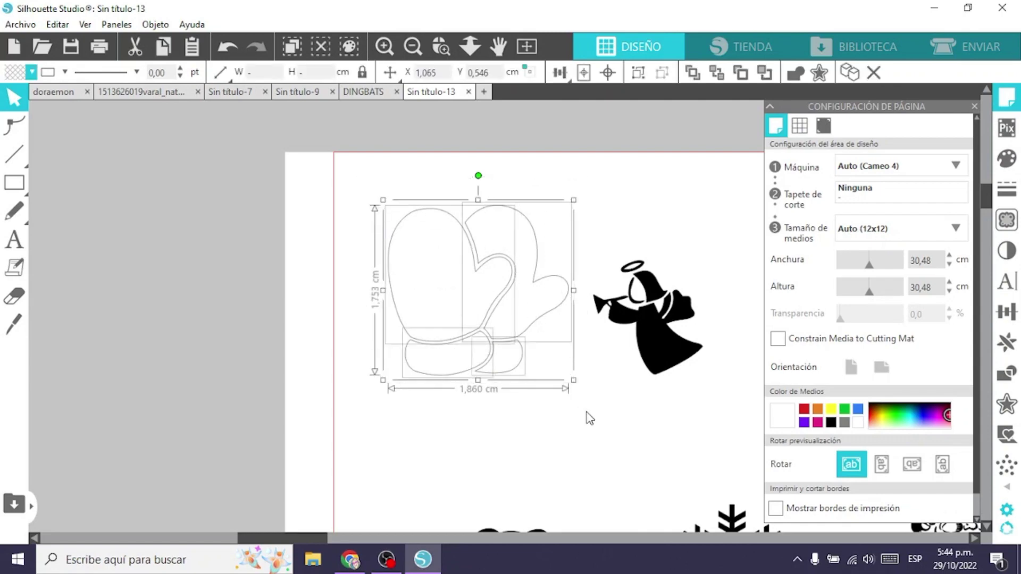
right_click(499, 267)
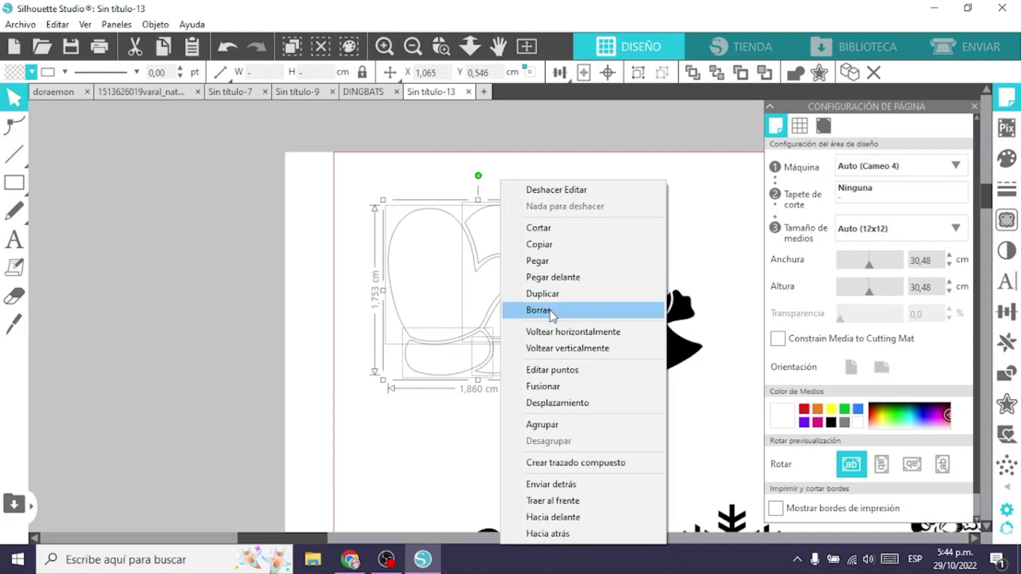
click(588, 464)
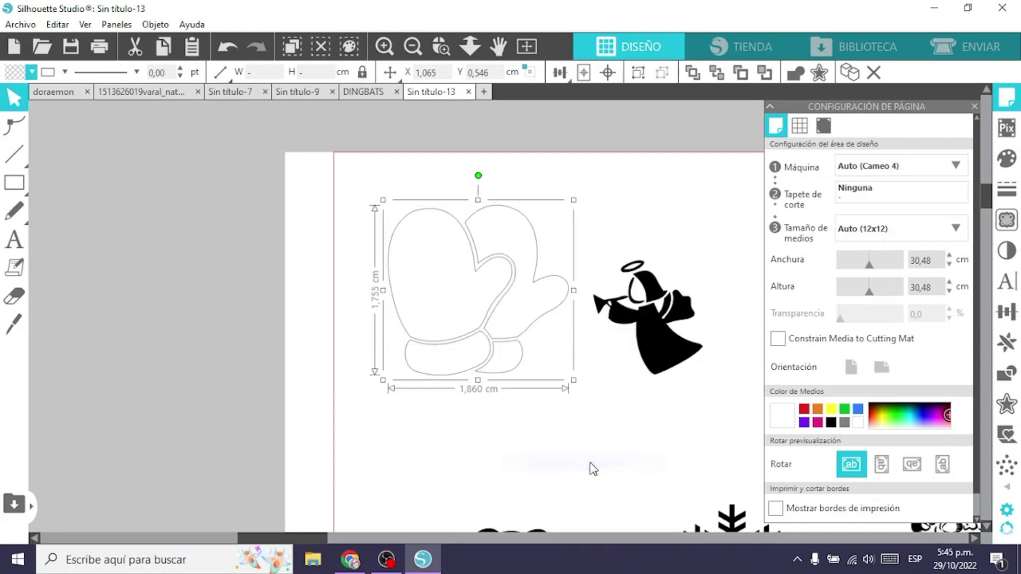
click(32, 72)
click(9, 88)
right_click(476, 246)
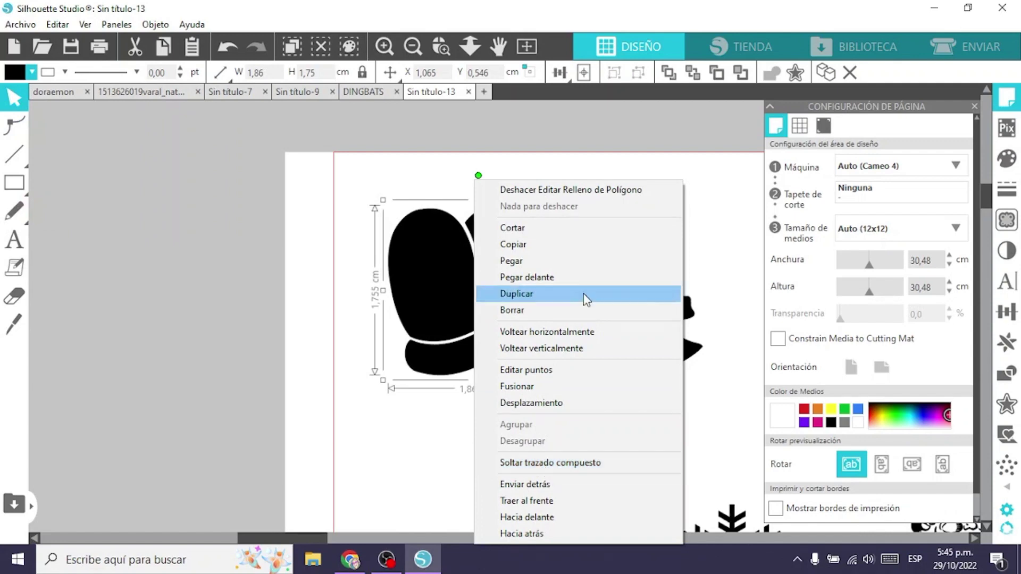
click(774, 179)
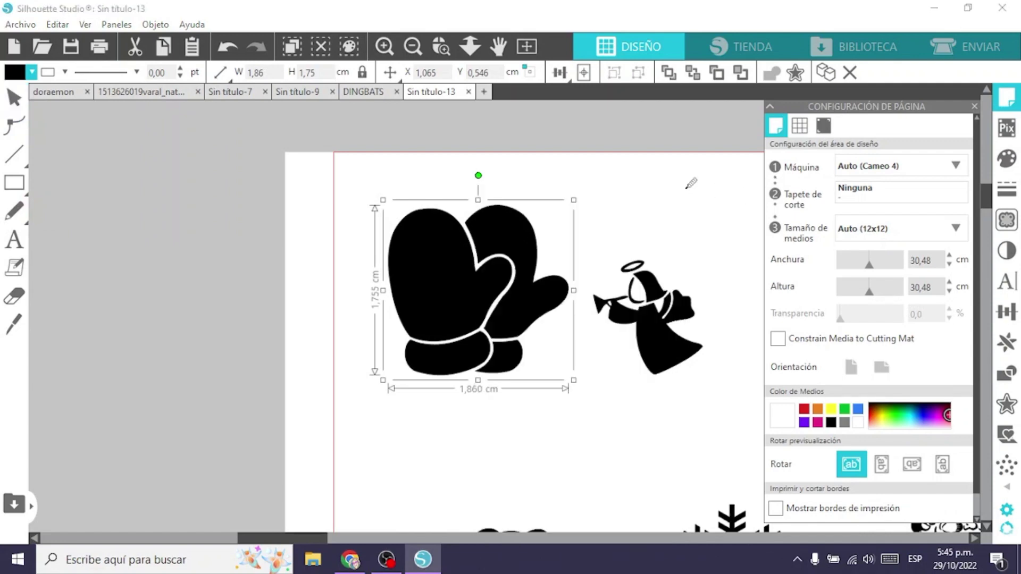
- Undo the mittens' black fill, compound path and snowflake deletion, and deselect the restored pieces
key(ctrl+z)
key(Escape)
key(ctrl+v)
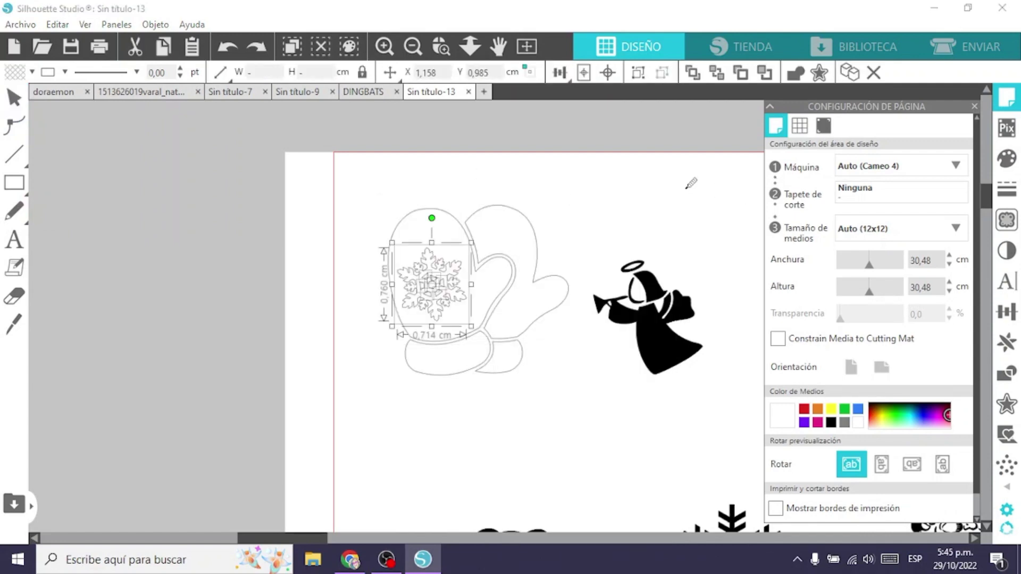
click(673, 197)
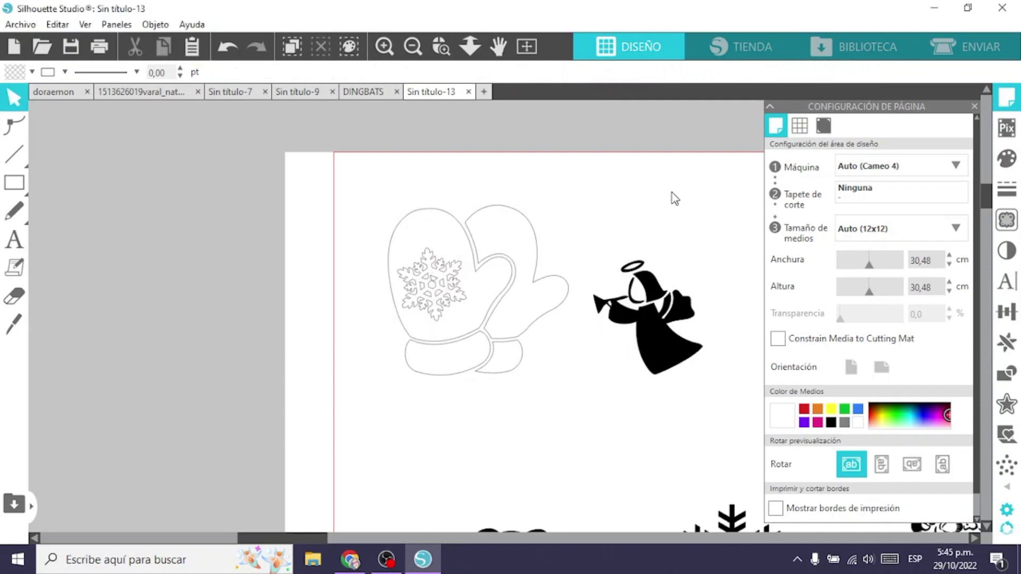
- Delete only the small central pieces of the snowflake on the front mitten, keeping its outer branches
click(441, 45)
drag(440, 283, 484, 333)
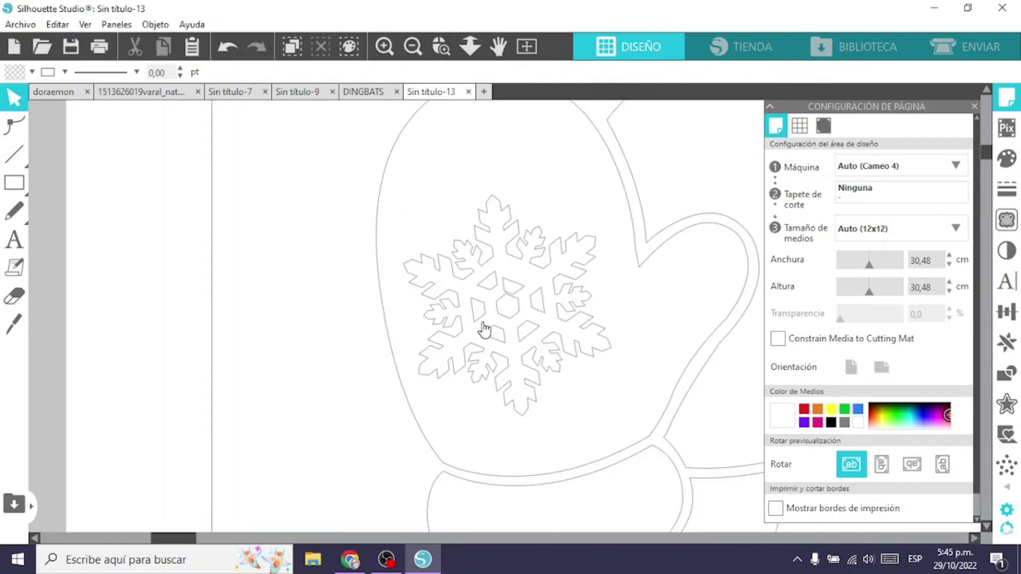
click(537, 301)
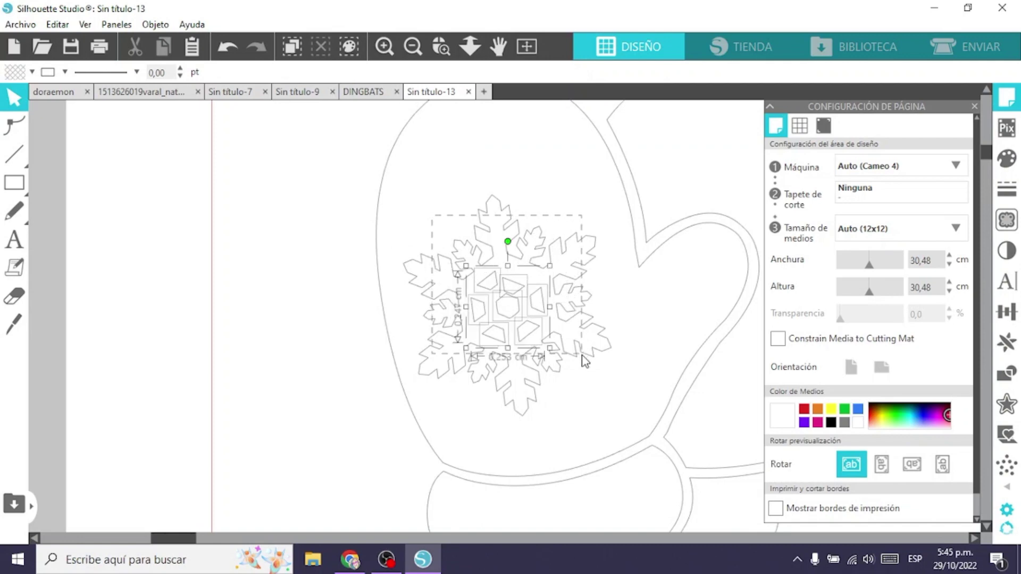
key(Delete)
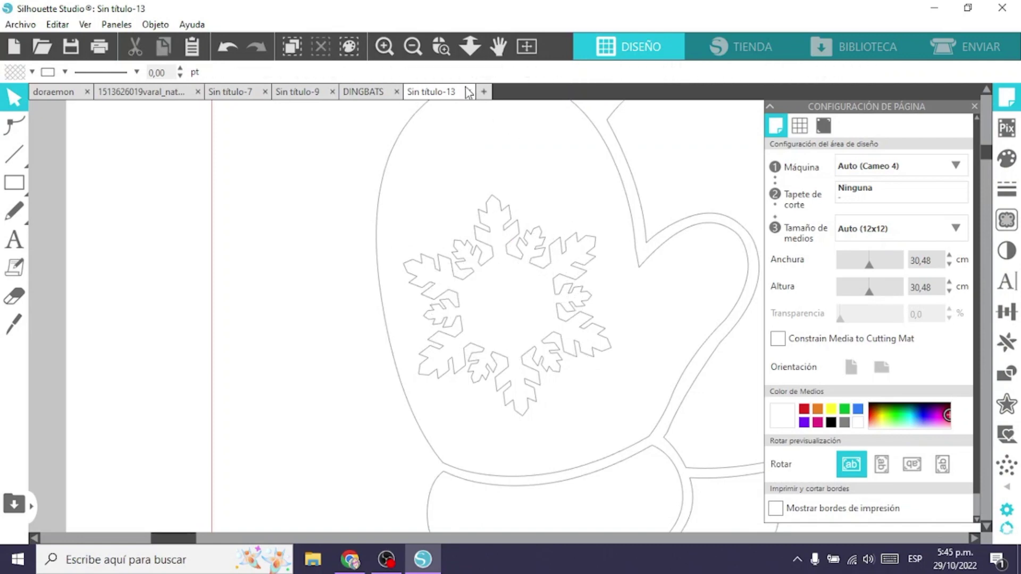
- Combine all the mitten and remaining snowflake outlines into a compound path and fill it black
click(413, 47)
click(414, 48)
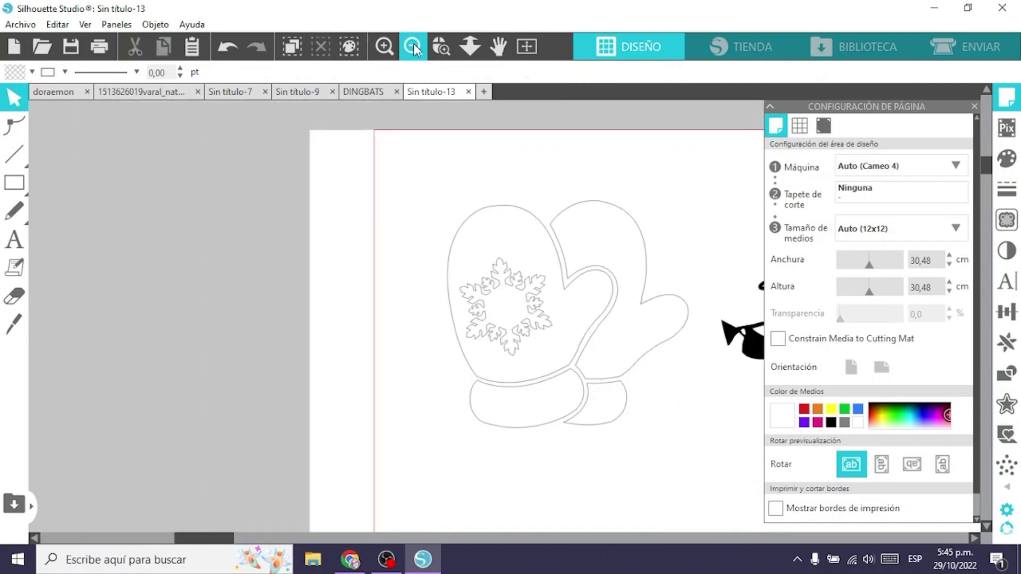
click(414, 46)
drag(453, 218, 640, 440)
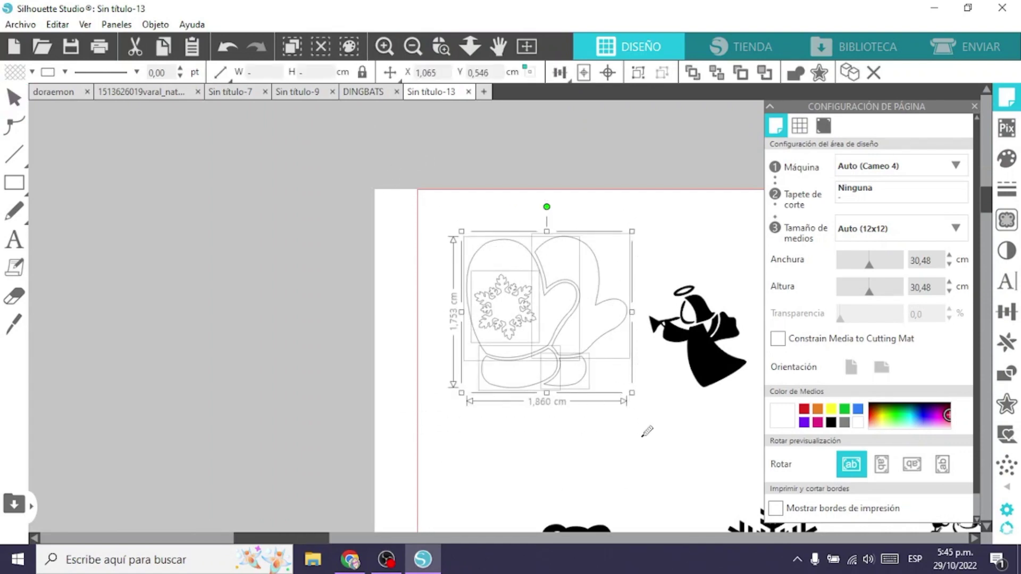
key(ctrl+g)
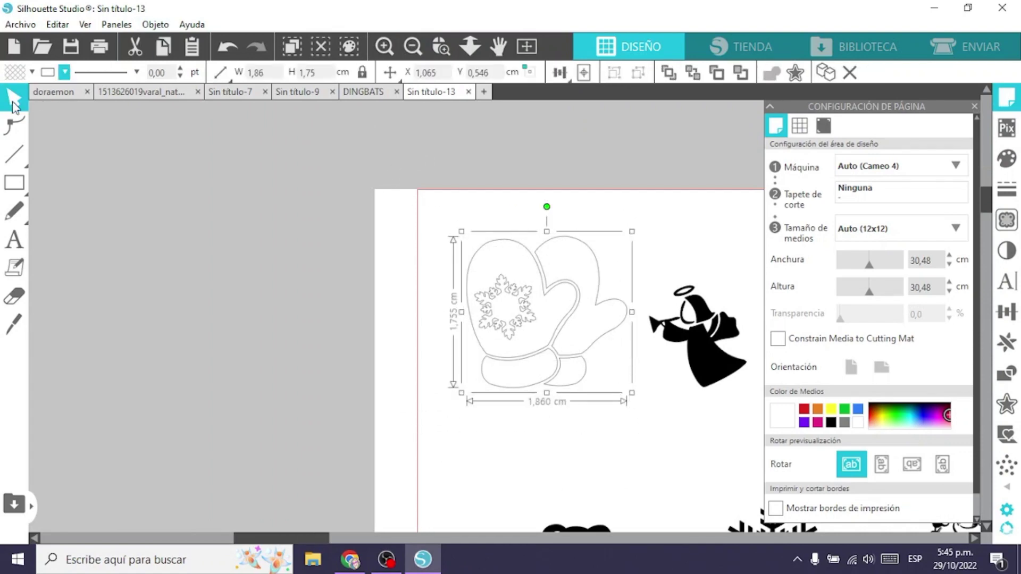
click(31, 71)
click(22, 92)
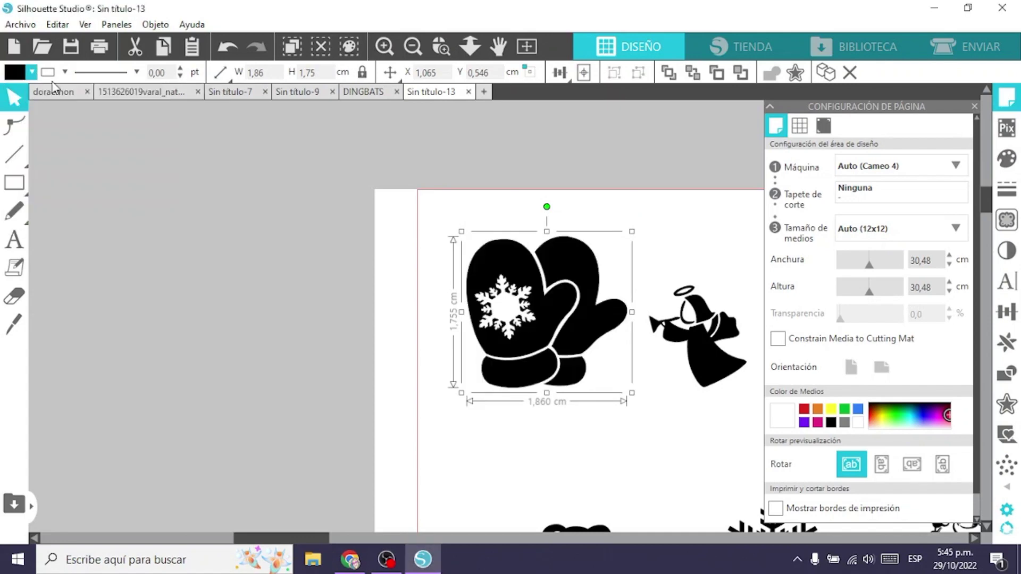
- Enlarge the Santa scene proportionally to about 4.28 cm wide by 2.67 cm tall and place it just right of the Santa face
click(413, 48)
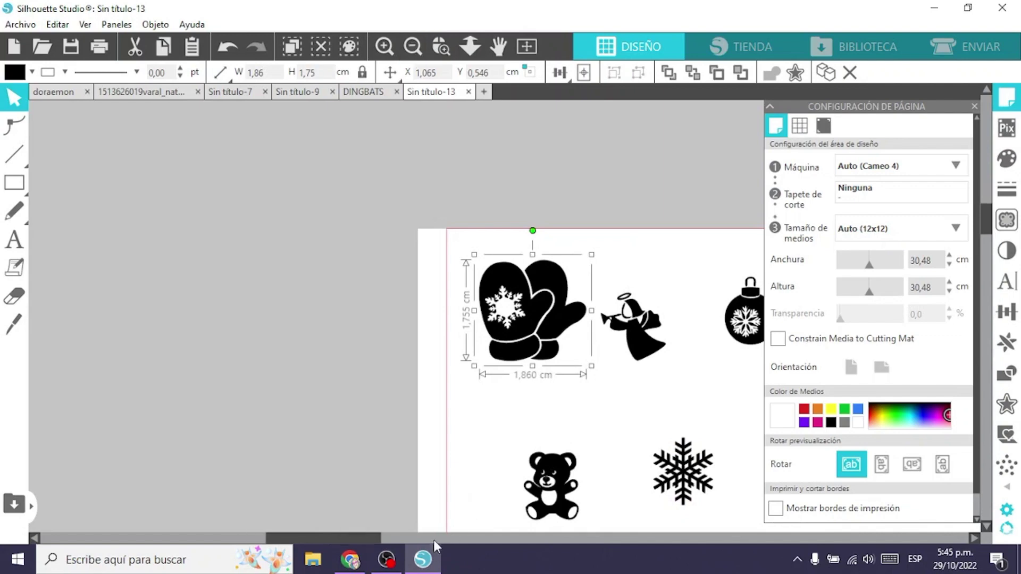
drag(368, 541, 454, 527)
drag(521, 298, 499, 306)
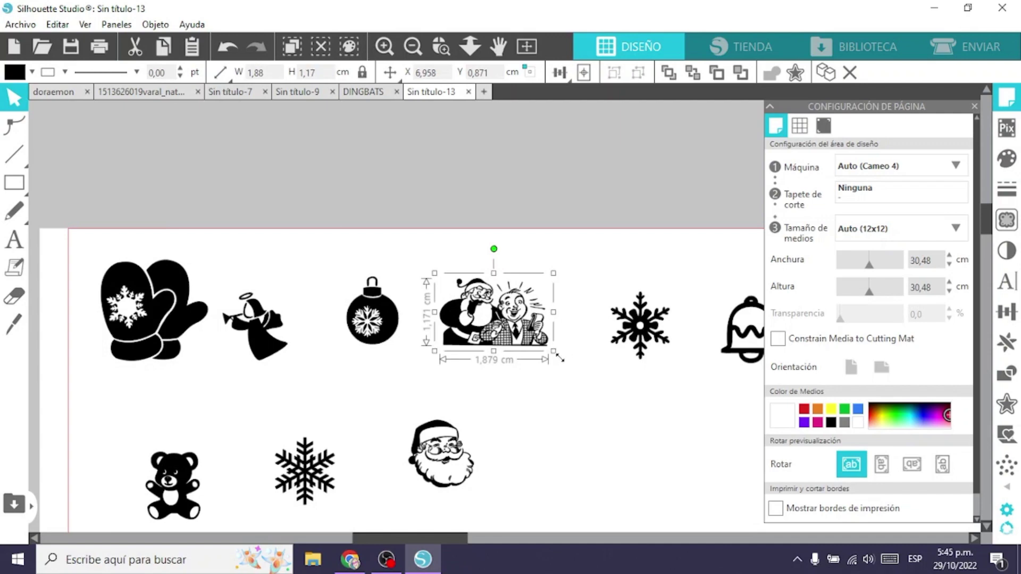
drag(559, 359, 676, 473)
drag(673, 323, 688, 397)
scroll(689, 398, down, 3)
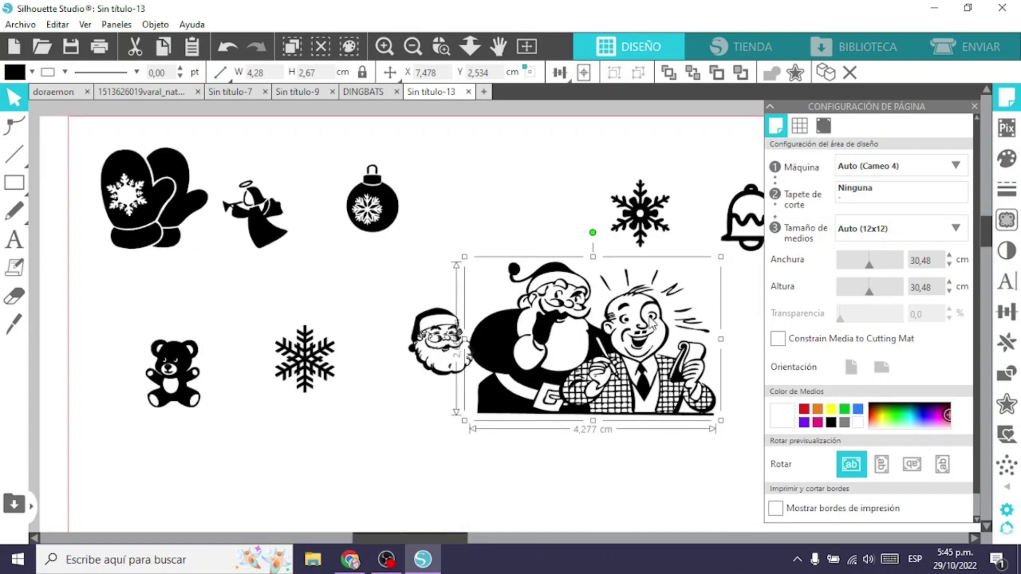
drag(654, 323, 680, 337)
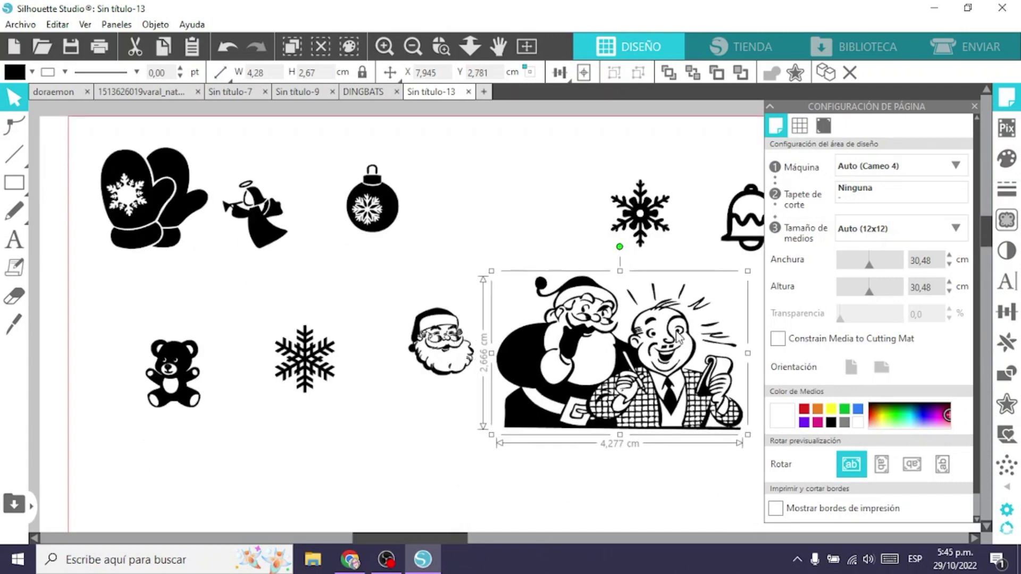
- Delete the enlarged Santa scene from the page
key(Delete)
- Enlarge the Santa face proportionally to about 1.68 cm wide by 1.74 cm tall
click(457, 335)
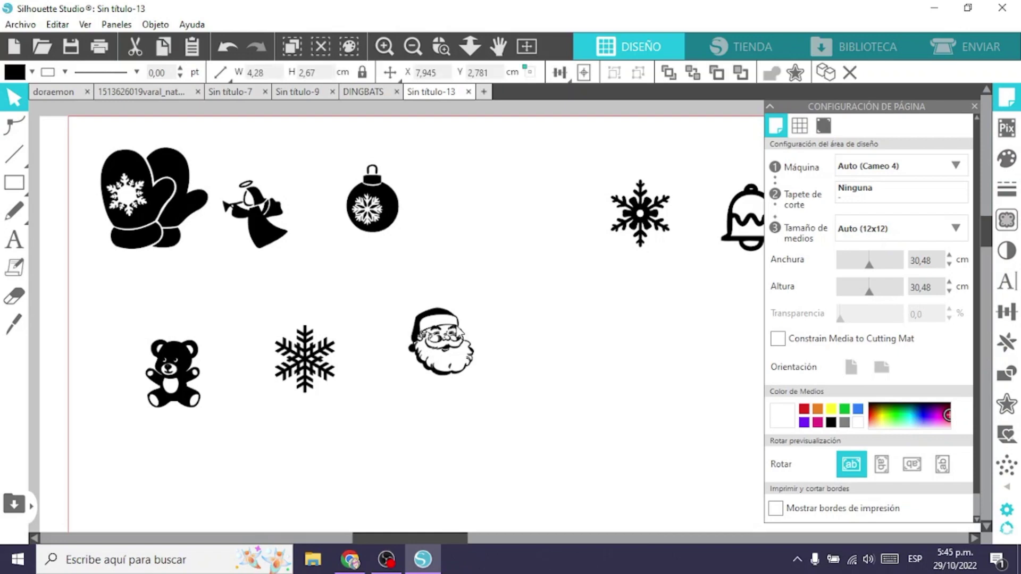
click(441, 46)
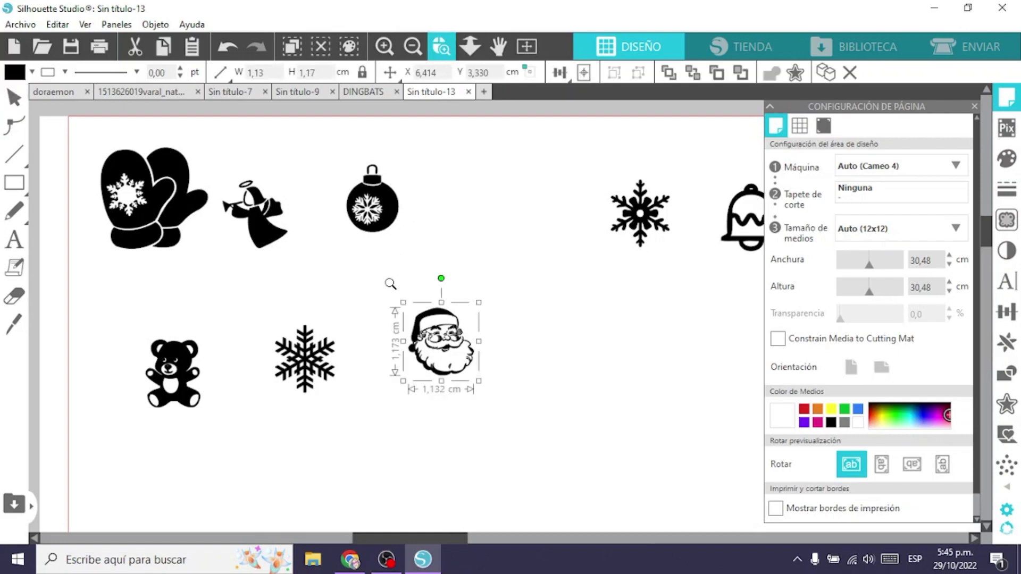
drag(391, 283, 505, 402)
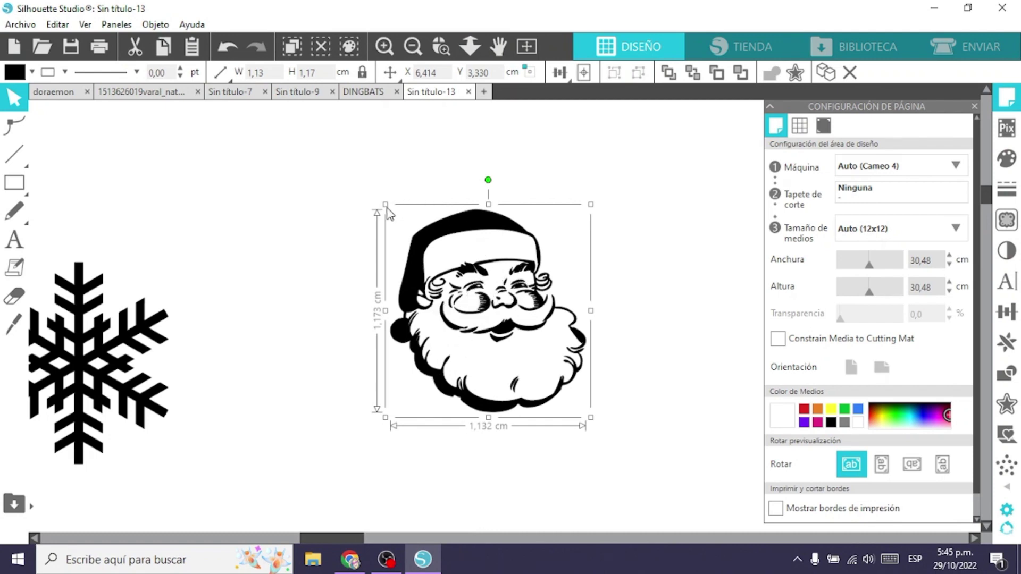
drag(384, 204, 248, 154)
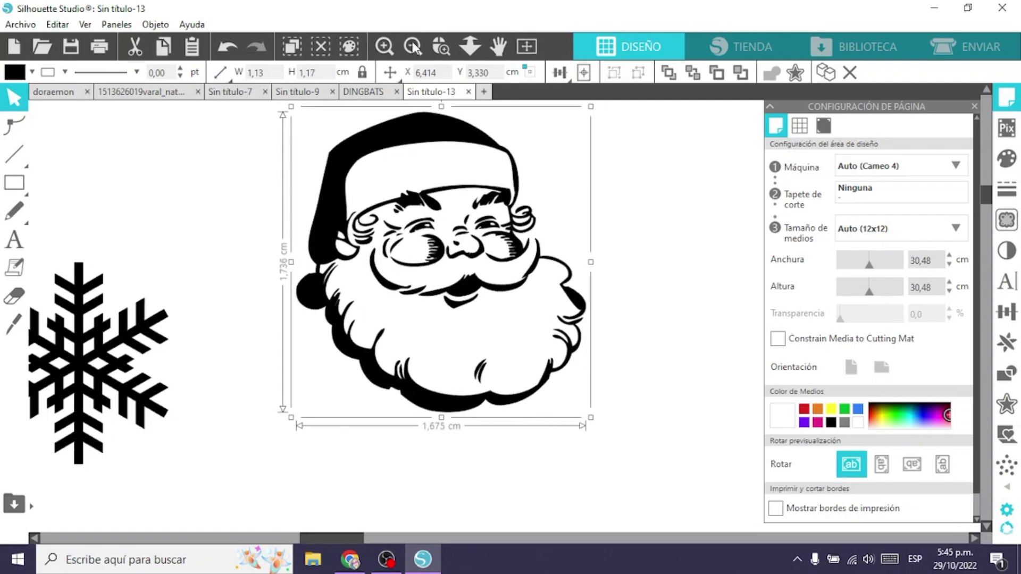
click(412, 47)
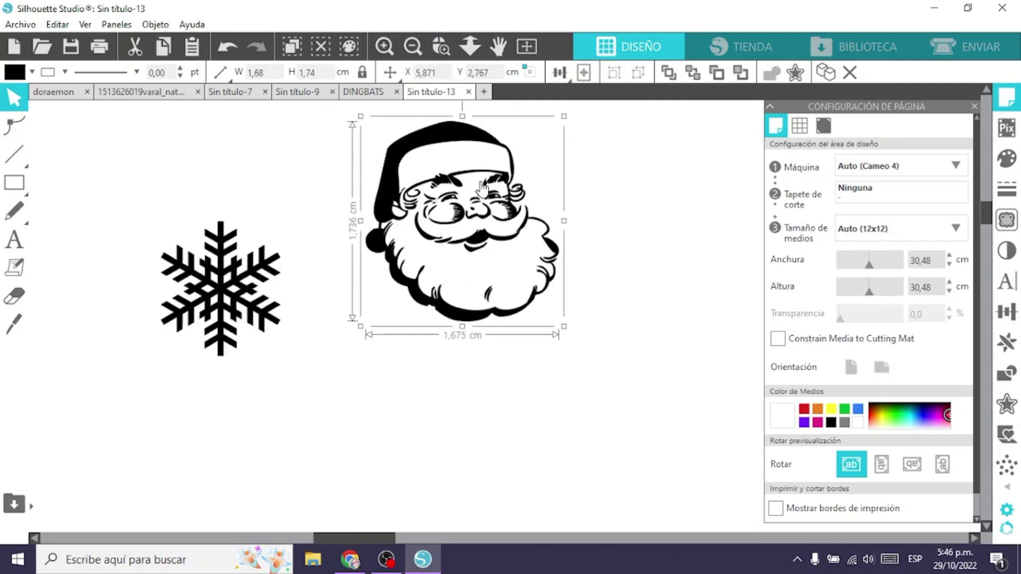
- Enlarge the Santa face proportionally to about 2.55 cm wide by 2.65 cm tall and reposition it on the page
drag(550, 246, 577, 265)
click(413, 46)
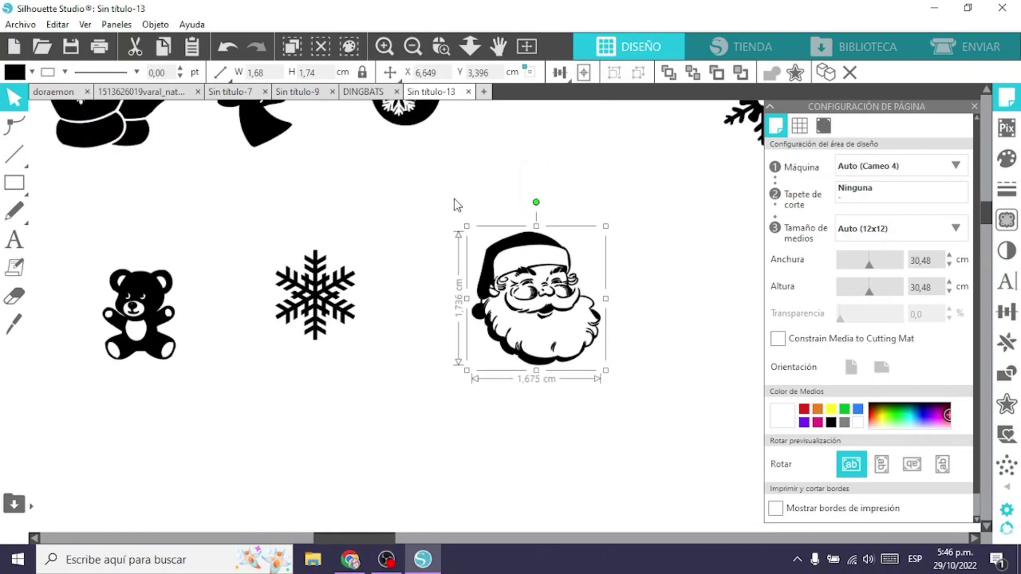
drag(467, 226, 418, 143)
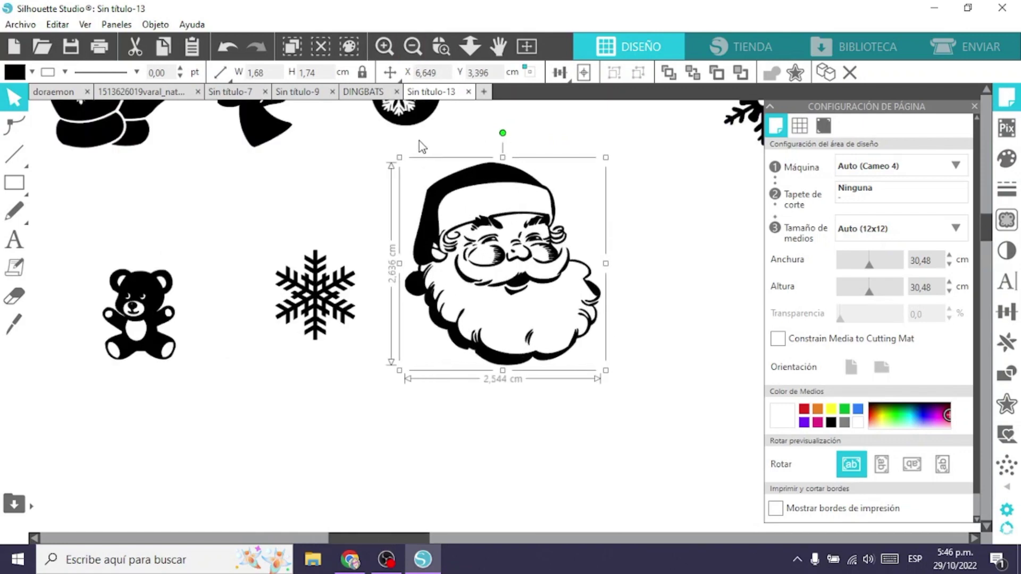
drag(516, 220, 556, 239)
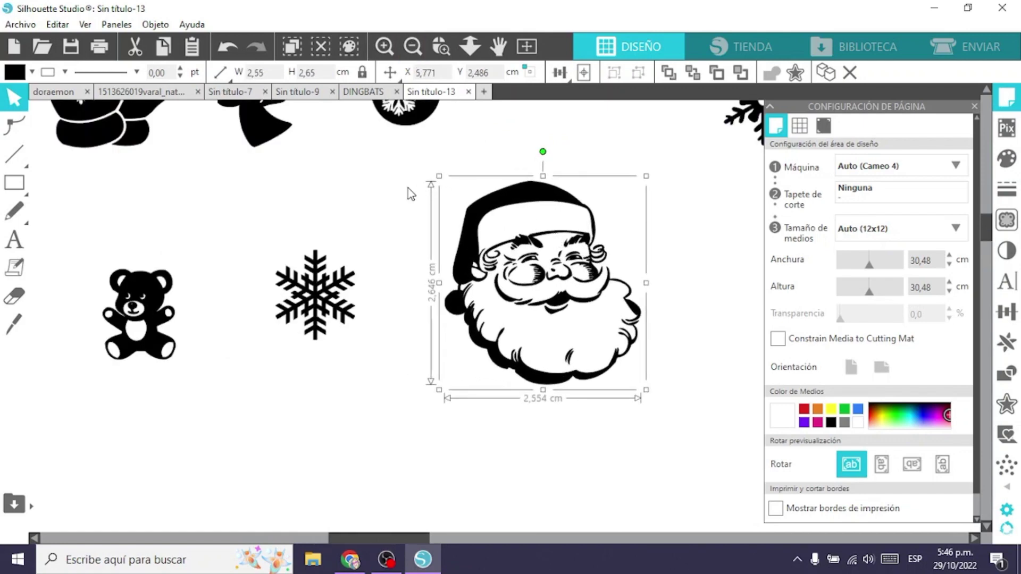
- Enlarge the large snowflake between the bear and the Santa face proportionally to about 2.01 cm wide by 2.26 cm tall
click(312, 283)
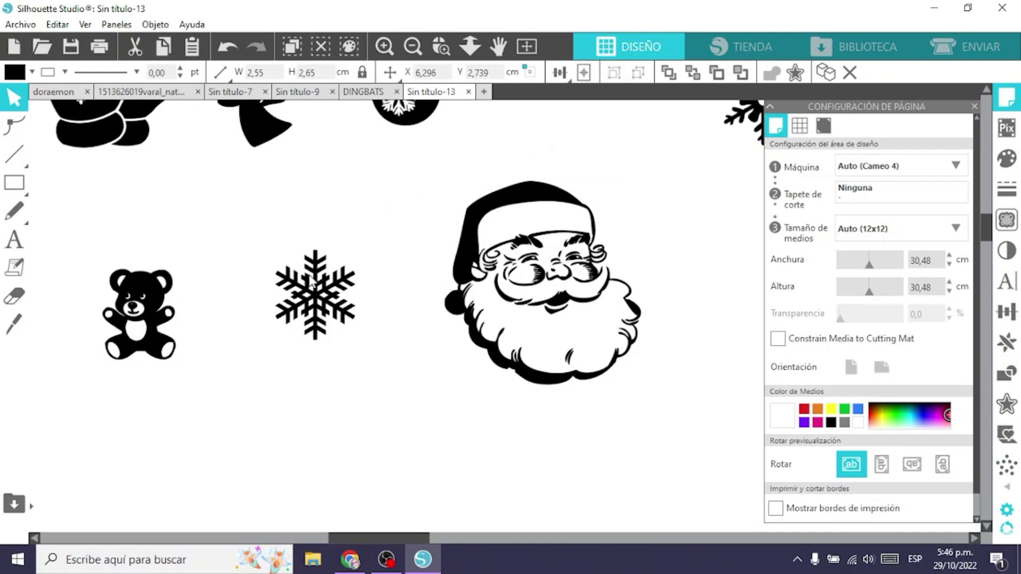
drag(268, 240, 225, 195)
drag(319, 236, 344, 248)
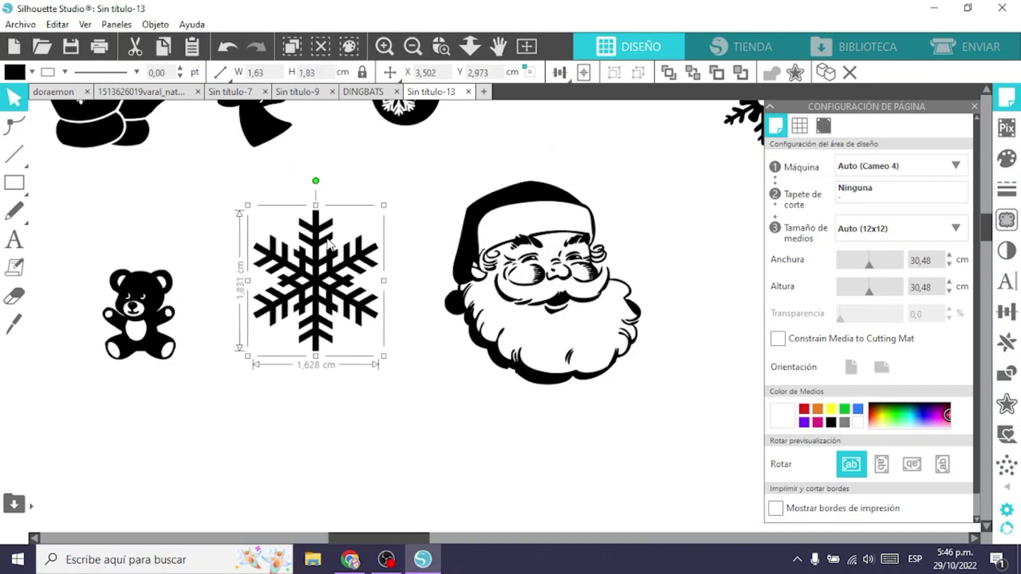
drag(384, 357, 415, 392)
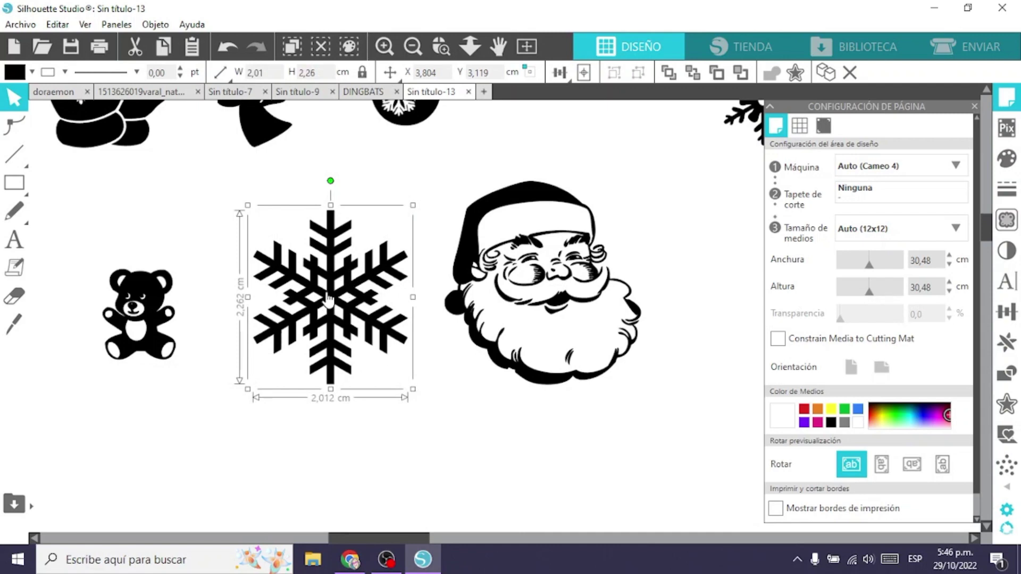
- Release the enlarged snowflake's compound path to fill in the fine cutouts at its centre
right_click(329, 299)
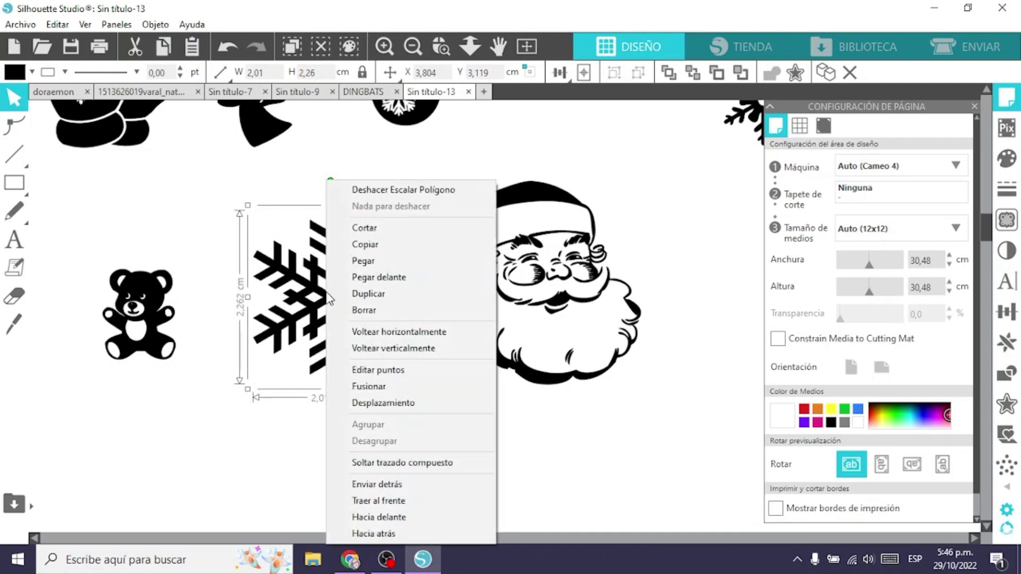
click(438, 463)
drag(251, 181, 391, 343)
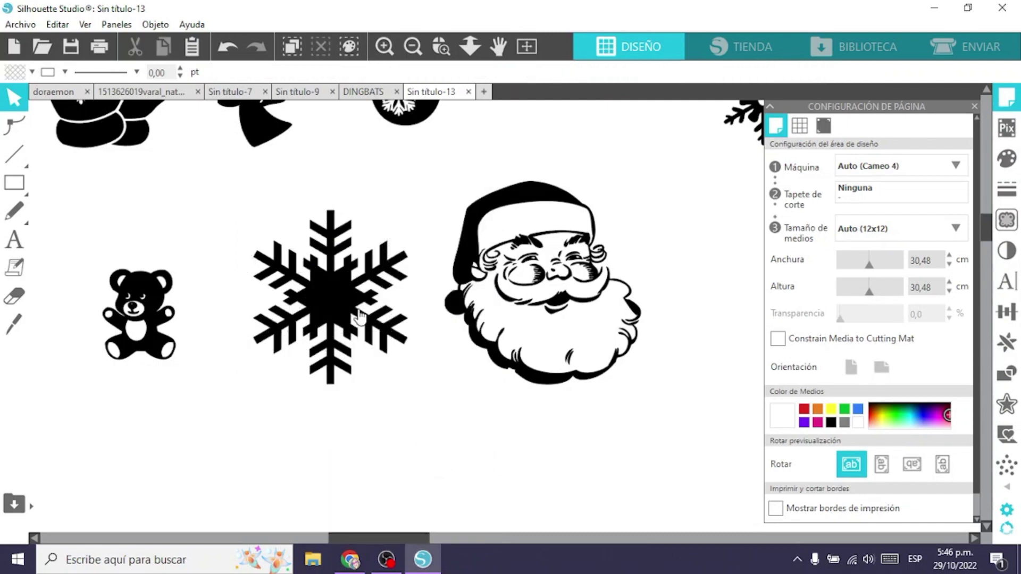
- Enlarge the teddy bear proportionally to about 1.74 cm wide by 2.15 cm tall and move it slightly down beside the large snowflake
click(137, 304)
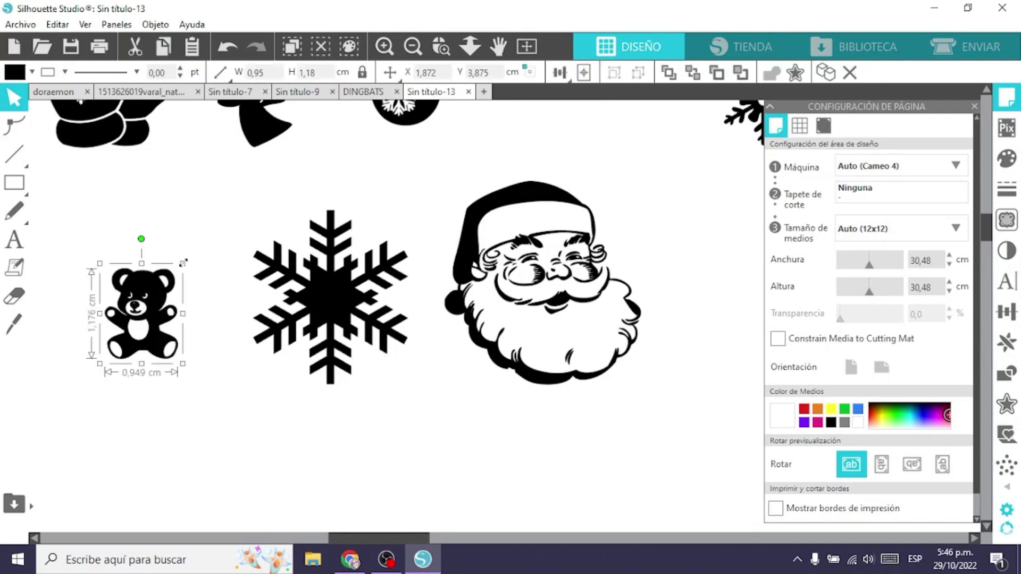
drag(183, 263, 266, 206)
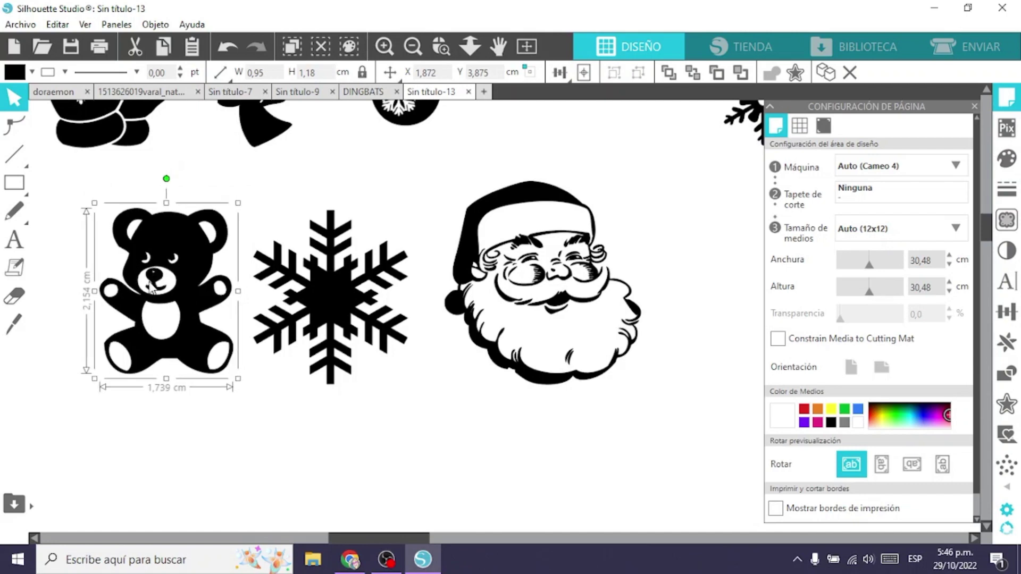
drag(152, 287, 138, 321)
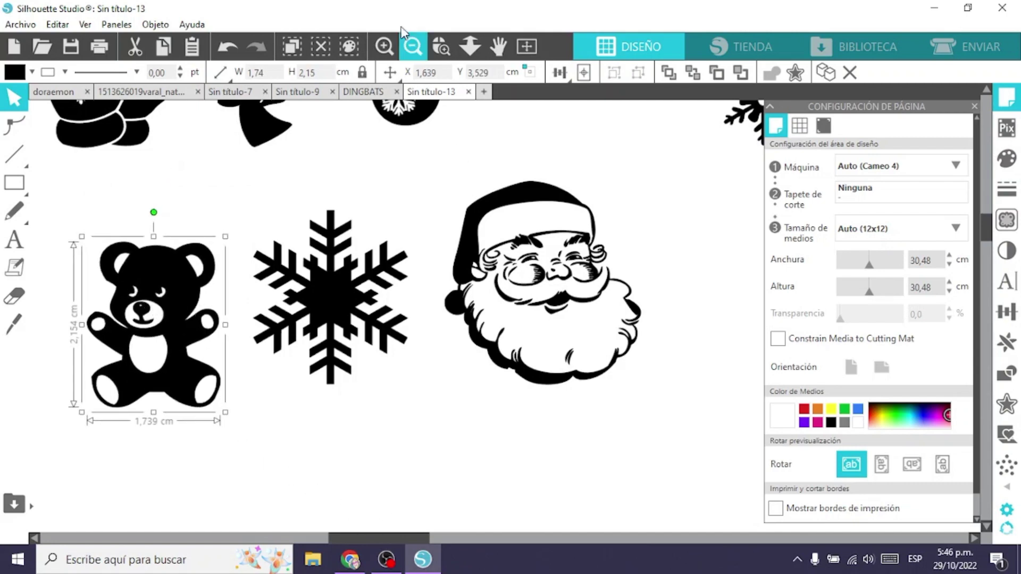
- Close the gaps in the upper row by moving the small snowflake, bell, outlined snowflake, Santa hat and candles beside the ornament
click(418, 56)
click(418, 55)
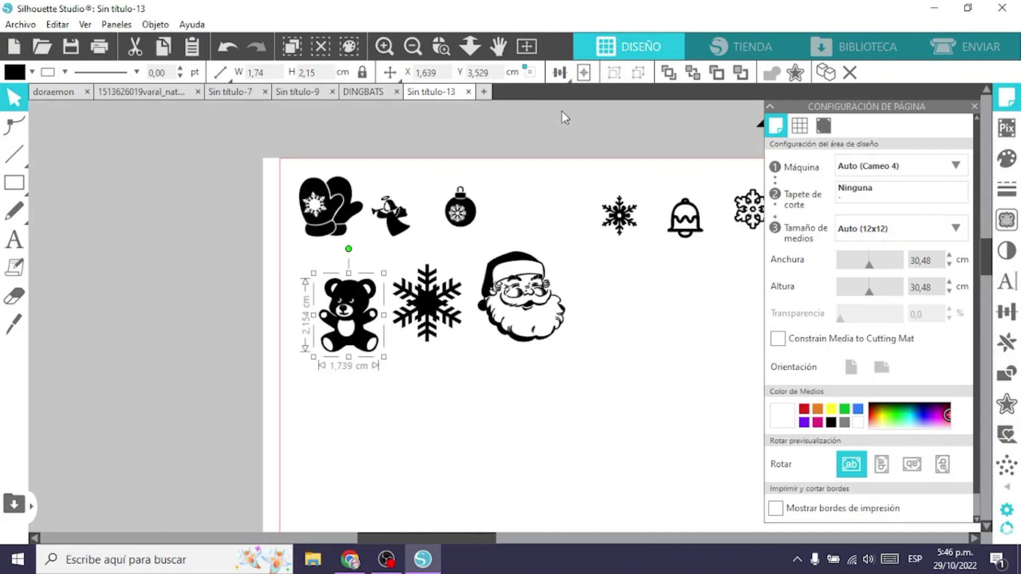
drag(630, 219, 528, 210)
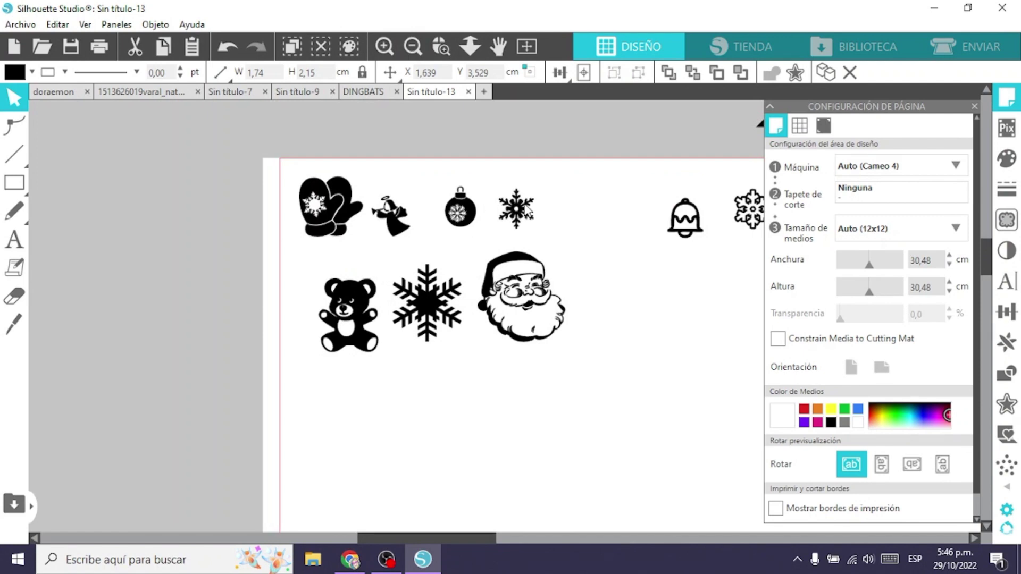
drag(684, 220, 571, 216)
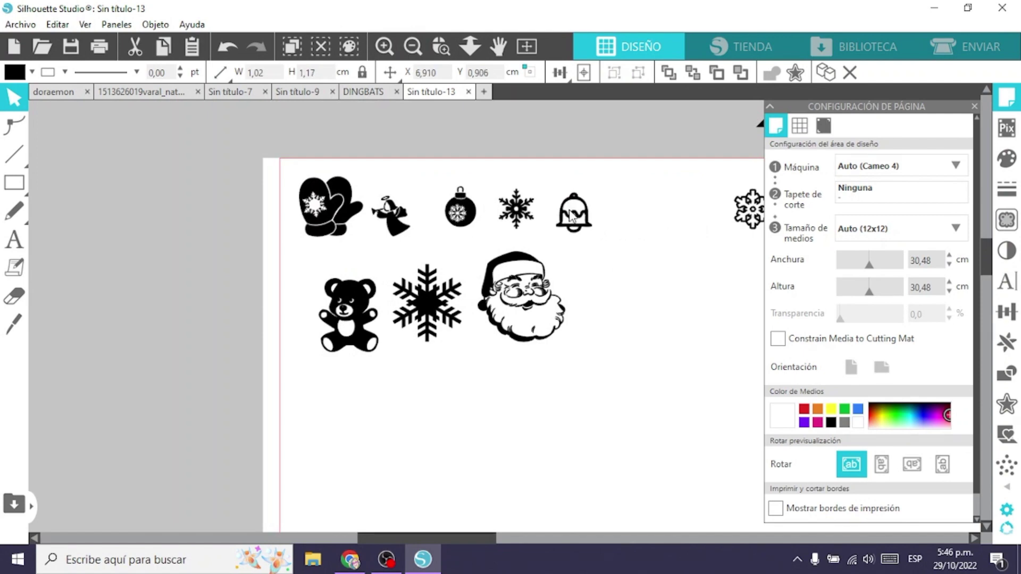
click(420, 518)
drag(425, 538, 510, 539)
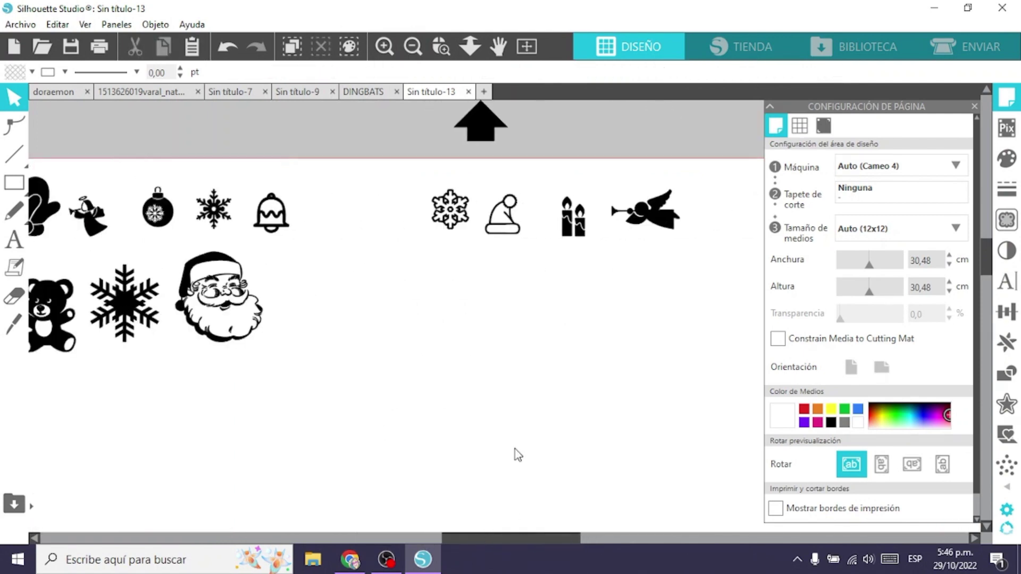
drag(467, 208, 353, 209)
drag(497, 228, 393, 227)
drag(545, 540, 491, 537)
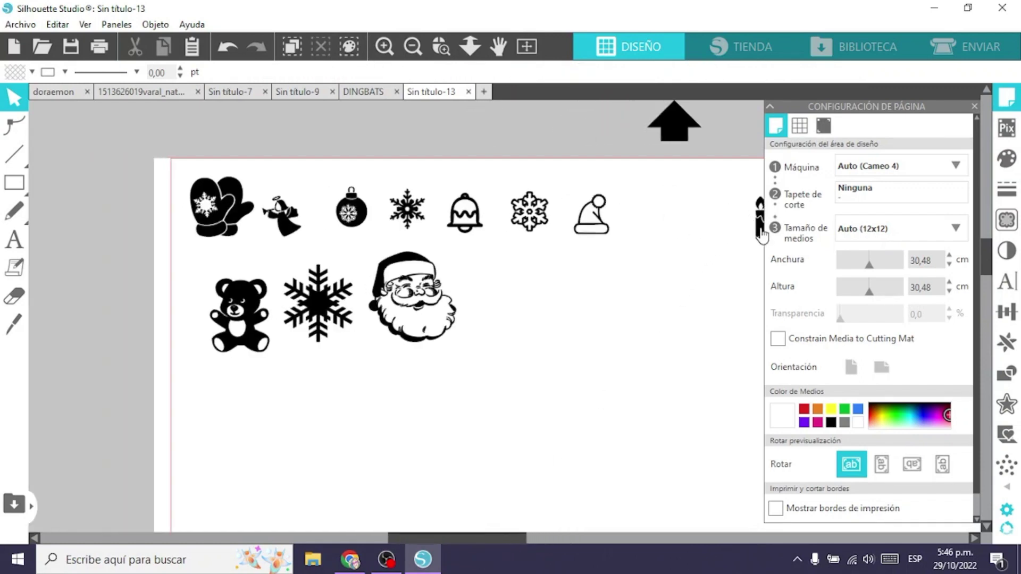
drag(761, 234, 642, 234)
click(475, 467)
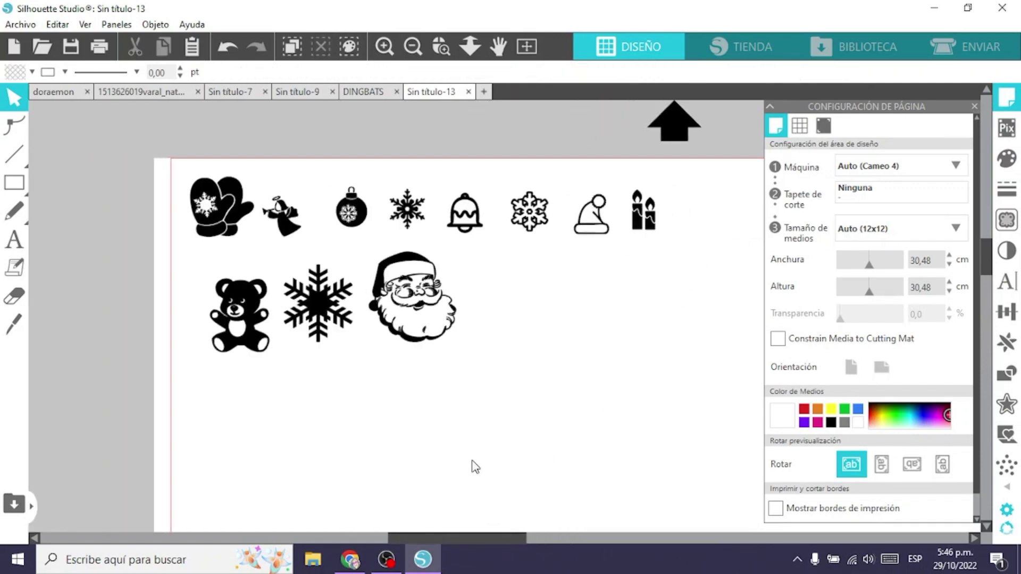
- Switch to Chrome and examine the Christmas Doodle font page on Creative Fabrica, including its letter-to-icon chart image
click(350, 559)
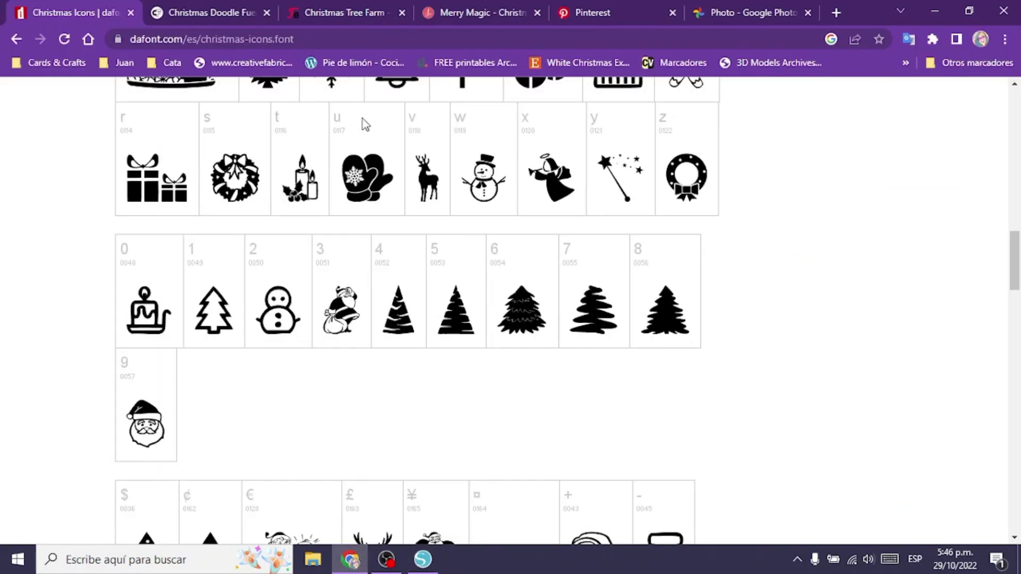
click(216, 10)
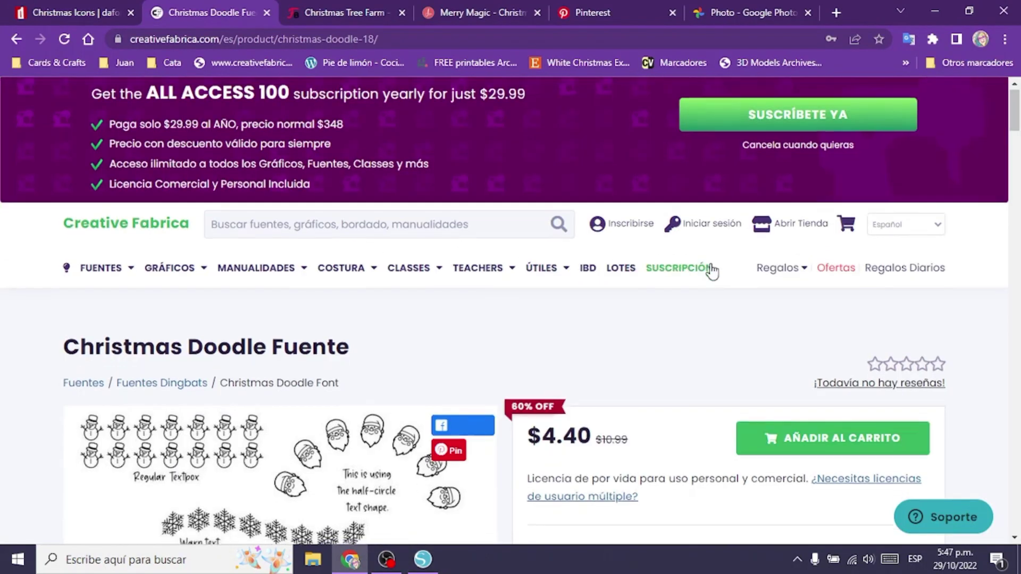
scroll(571, 187, down, 1)
mouse_move(571, 187)
scroll(572, 187, down, 1)
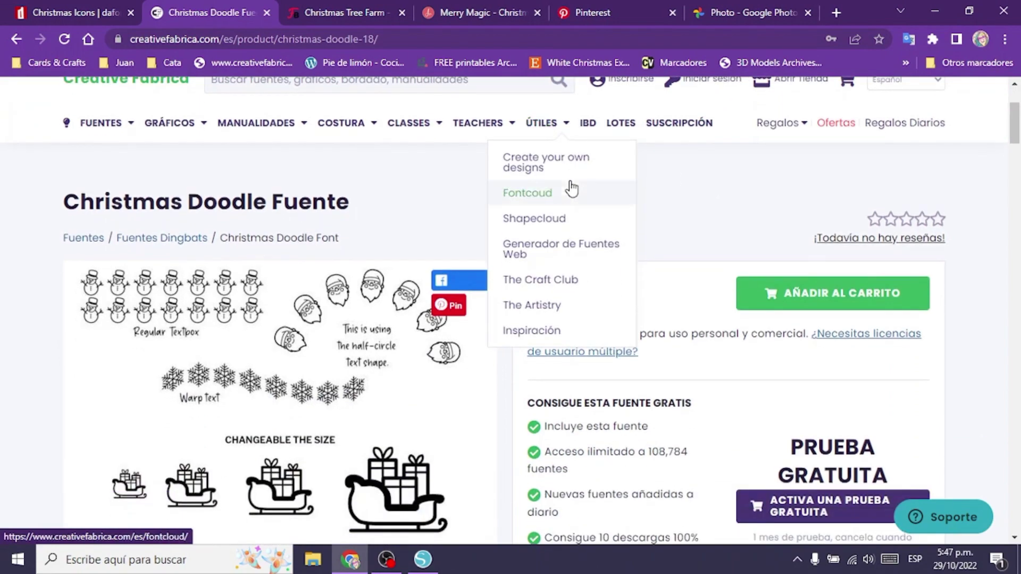
scroll(977, 256, down, 5)
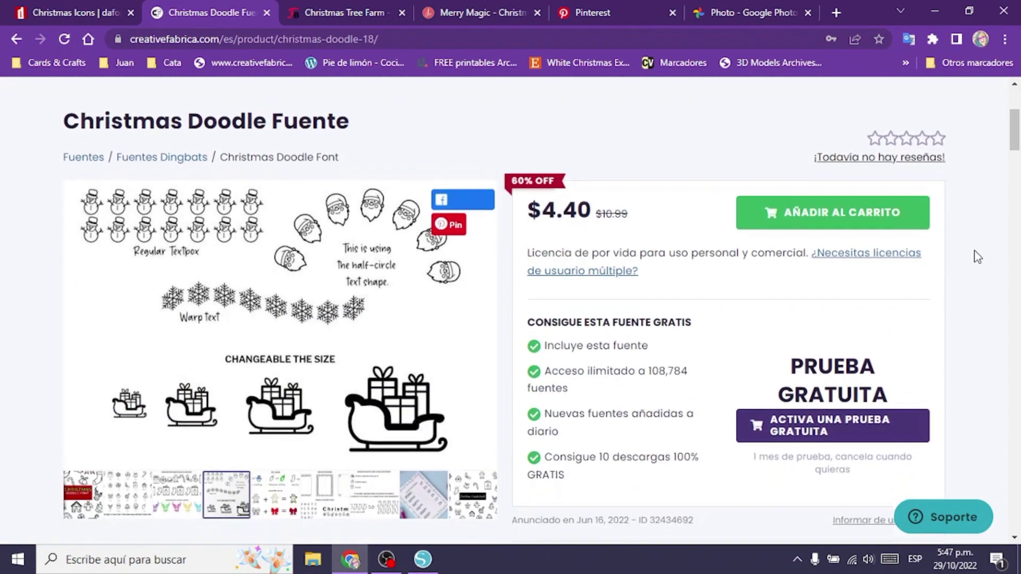
scroll(977, 256, down, 4)
scroll(976, 256, up, 4)
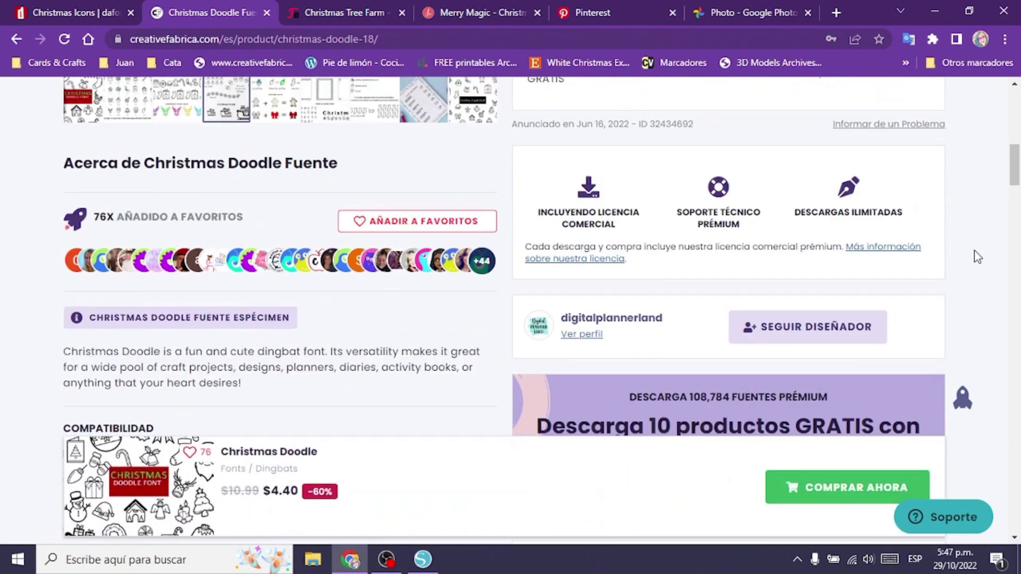
scroll(976, 256, down, 10)
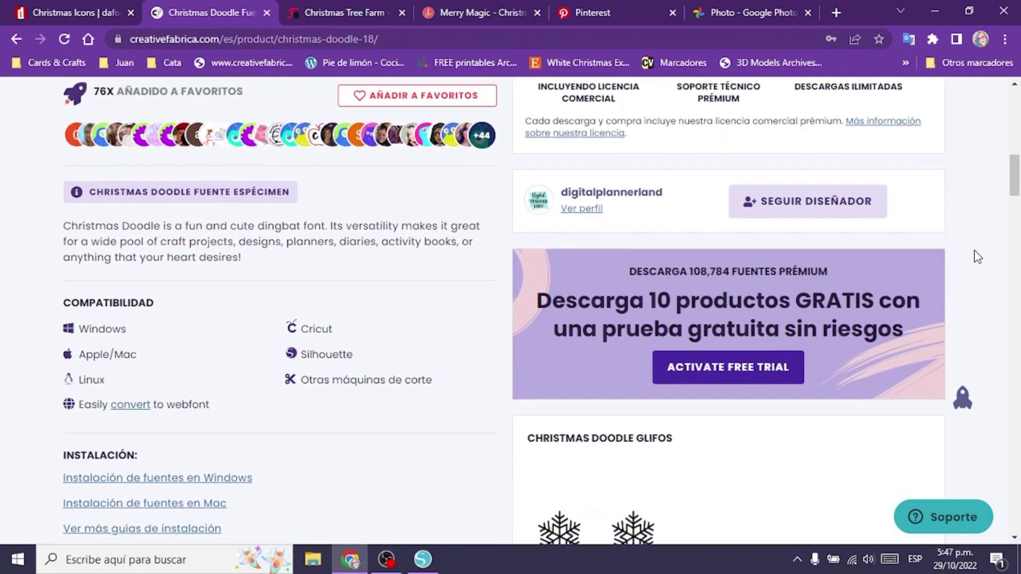
scroll(977, 257, up, 15)
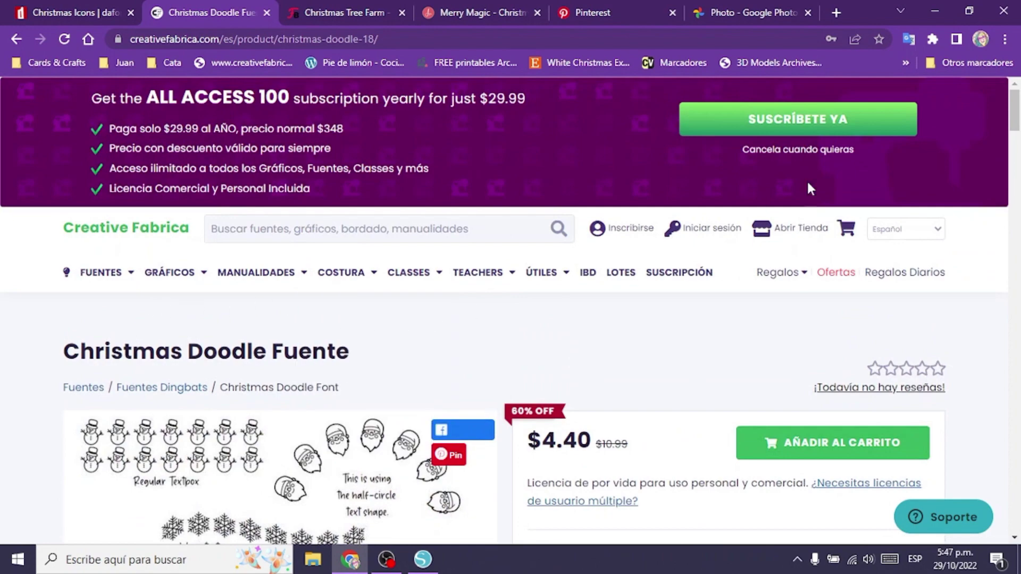
drag(1015, 111, 1018, 136)
click(120, 435)
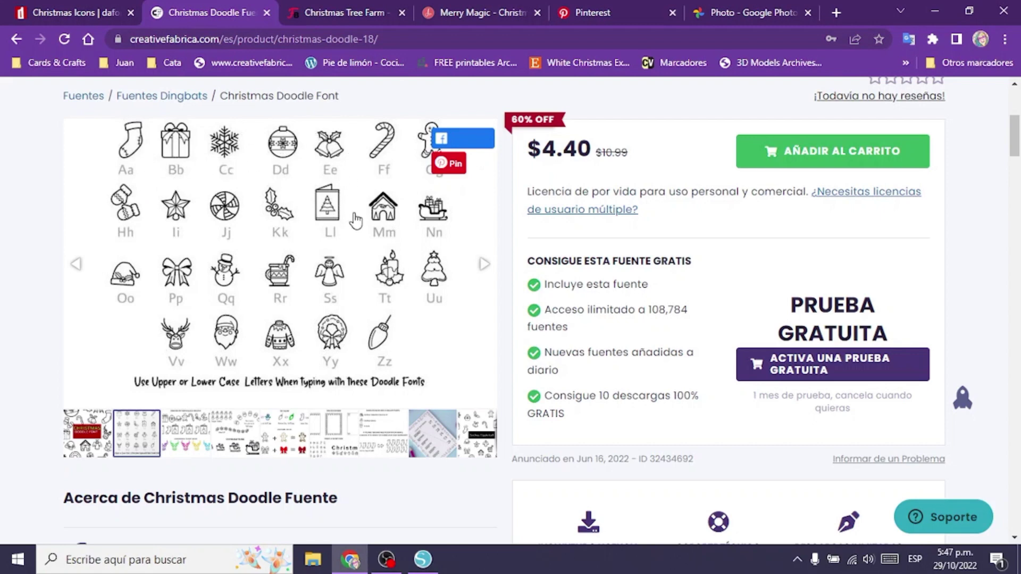
- Test the Christmas Doodle font on its product page with the sample text "aBCdefg"
click(1017, 202)
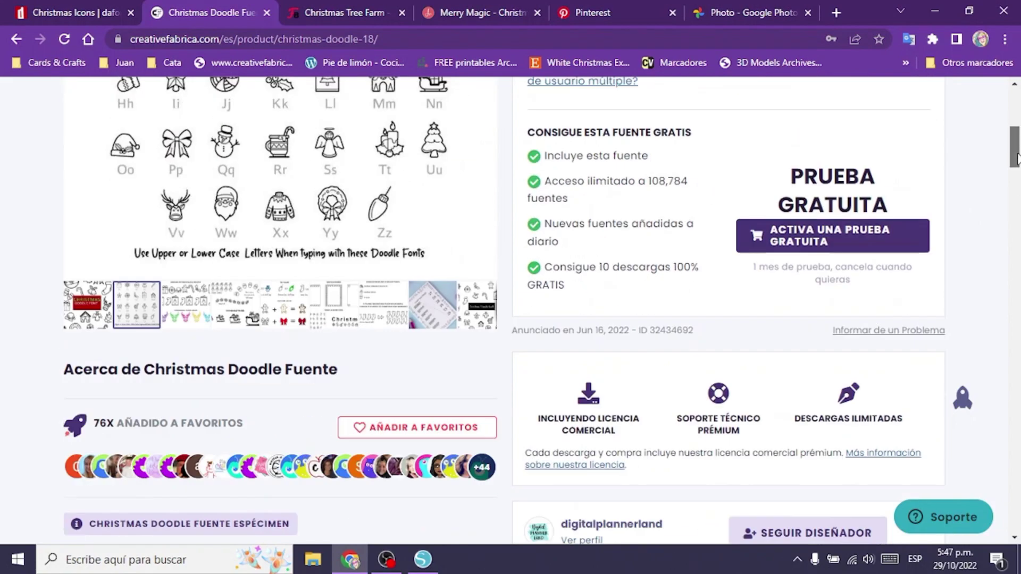
scroll(1016, 213, down, 2)
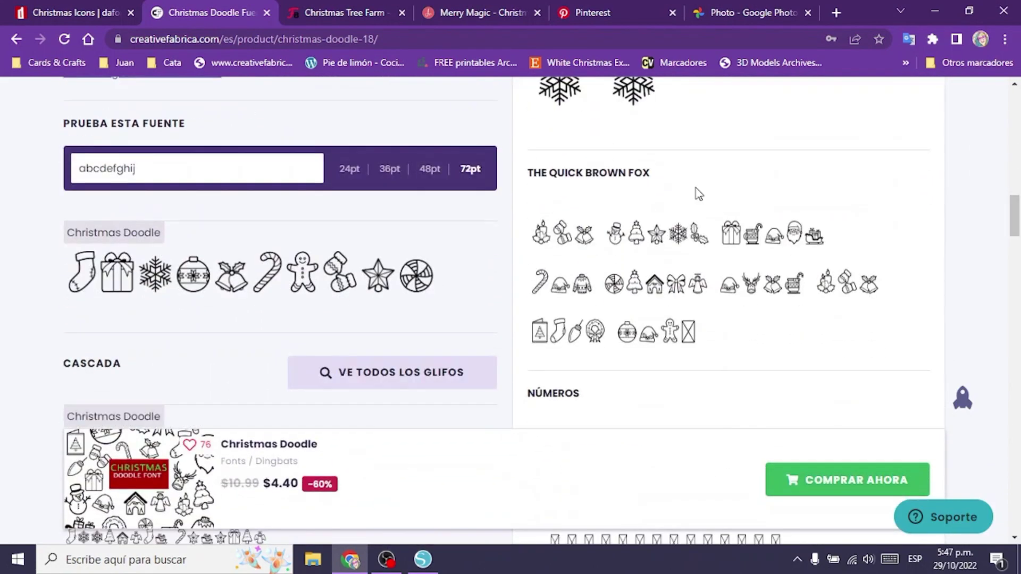
drag(188, 176, 27, 174)
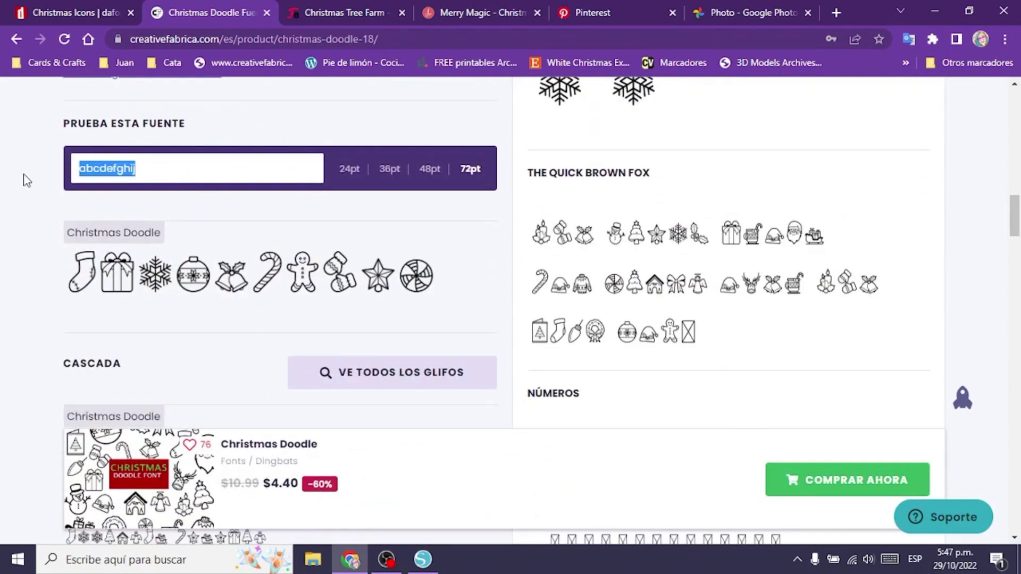
text(a)
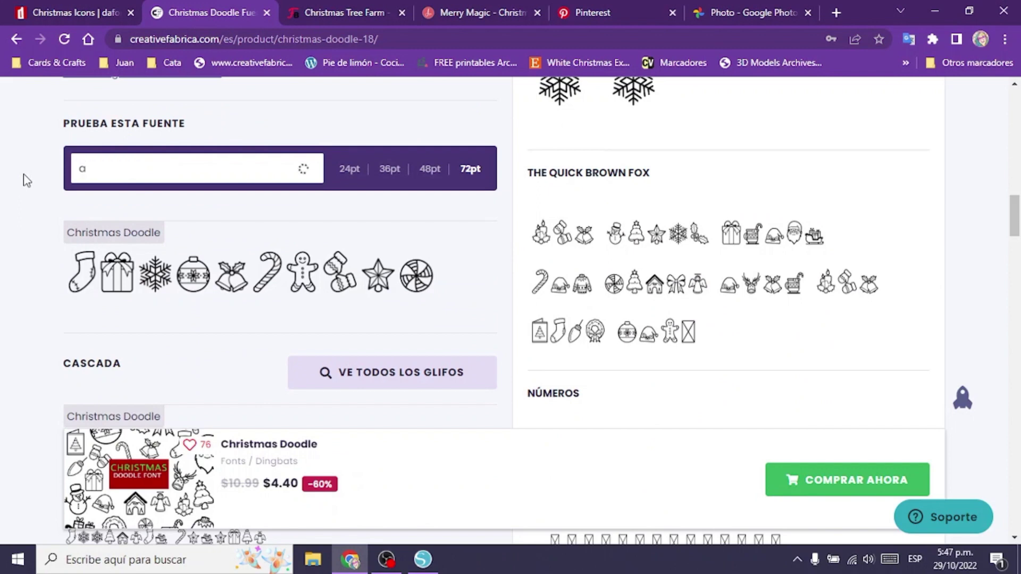
text(BCdefg)
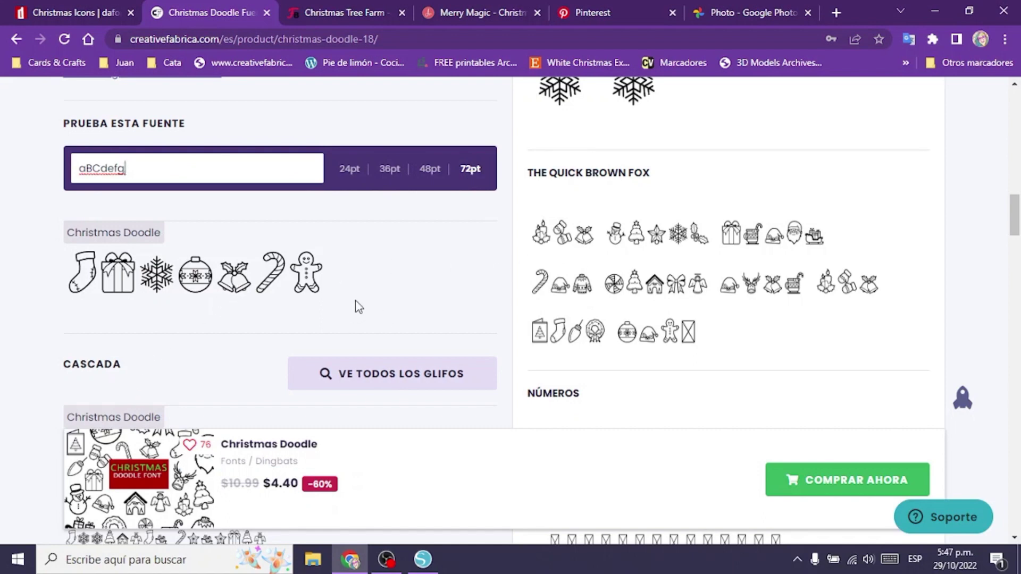
scroll(385, 280, up, 2)
scroll(385, 279, up, 8)
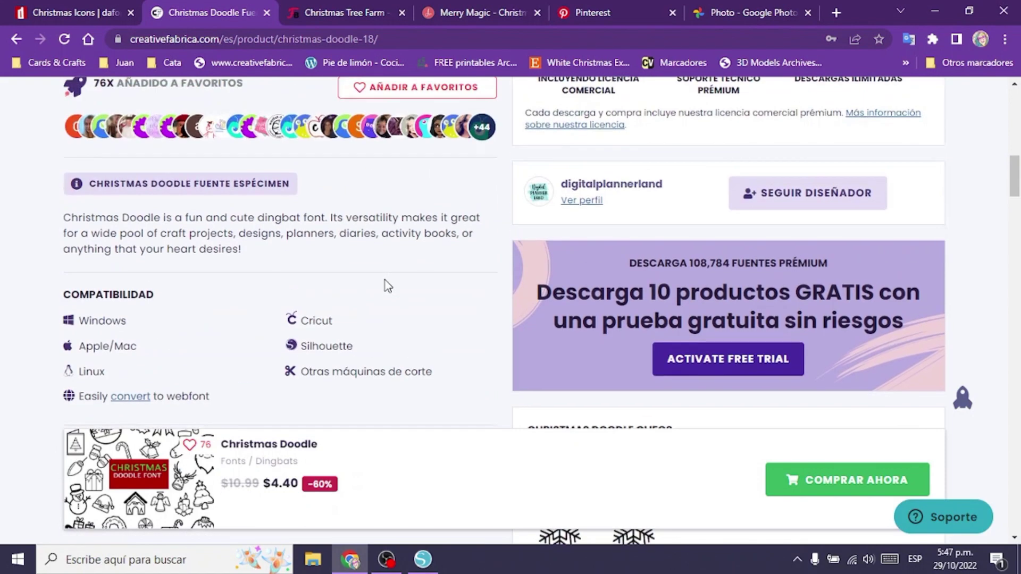
scroll(386, 284, down, 1)
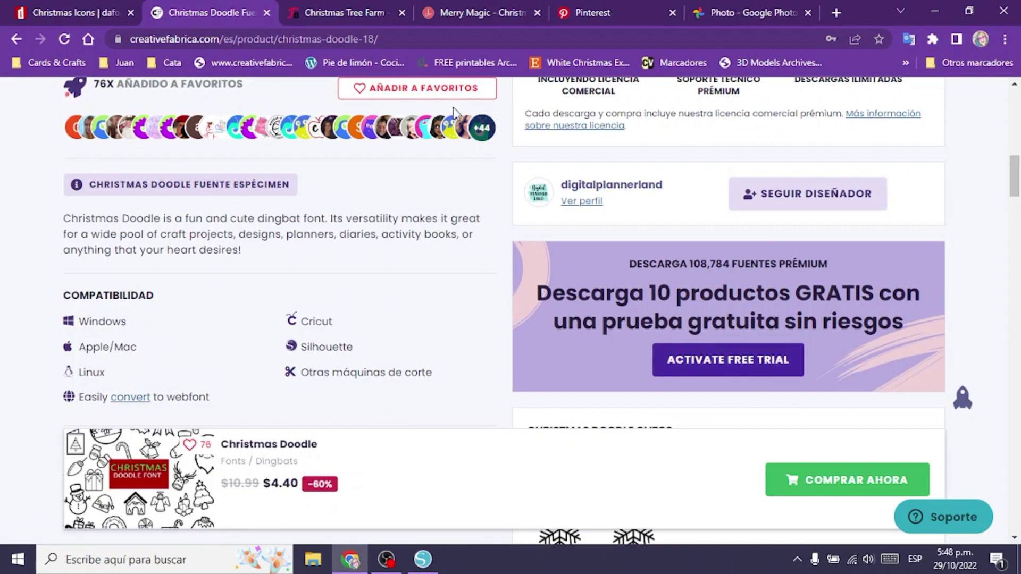
- View the Christmas Tree Farm dingbat font page on Font Bundles and accept its cookie notice
click(351, 16)
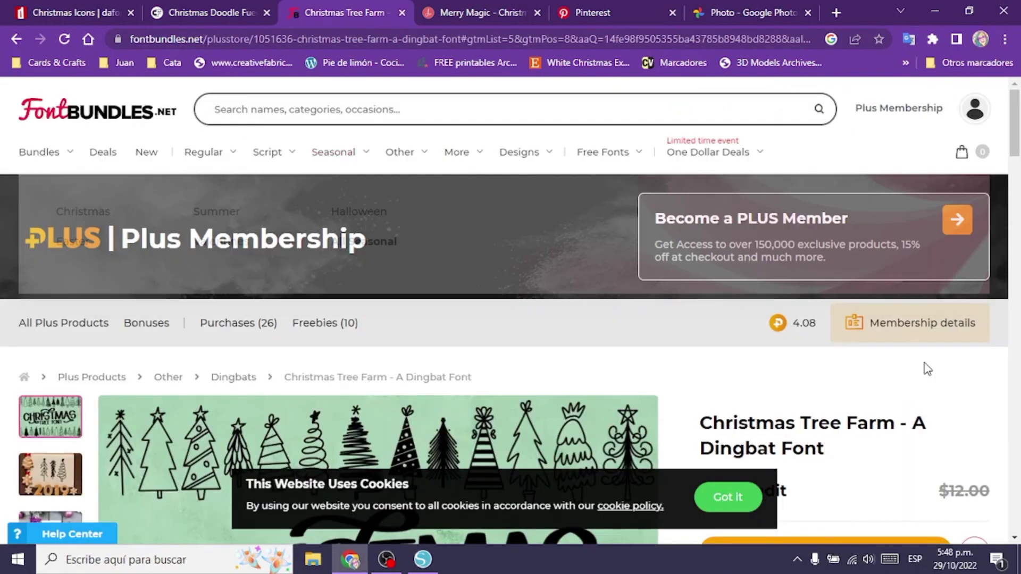
scroll(996, 399, down, 2)
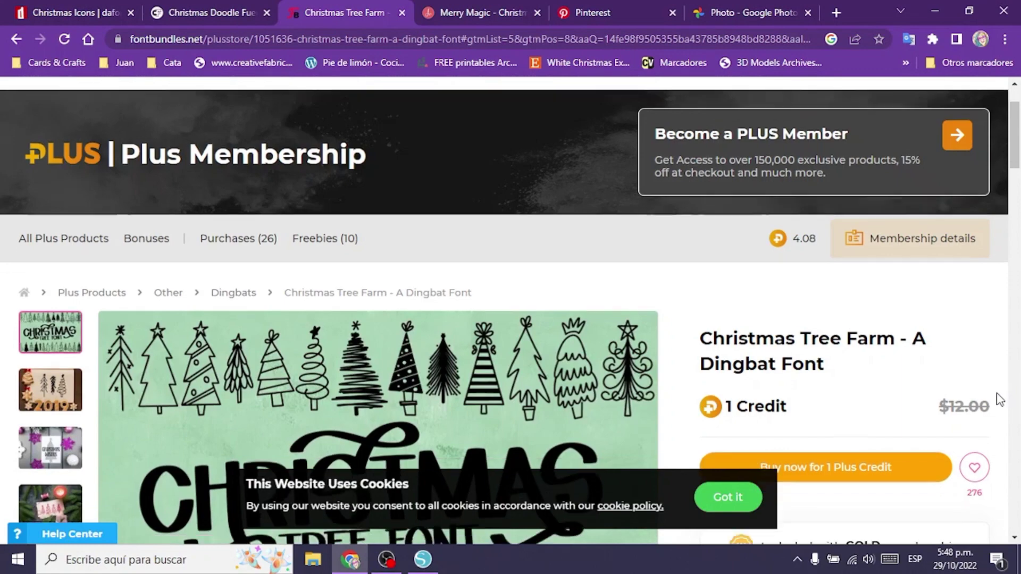
scroll(1000, 399, down, 1)
click(728, 497)
scroll(513, 383, down, 1)
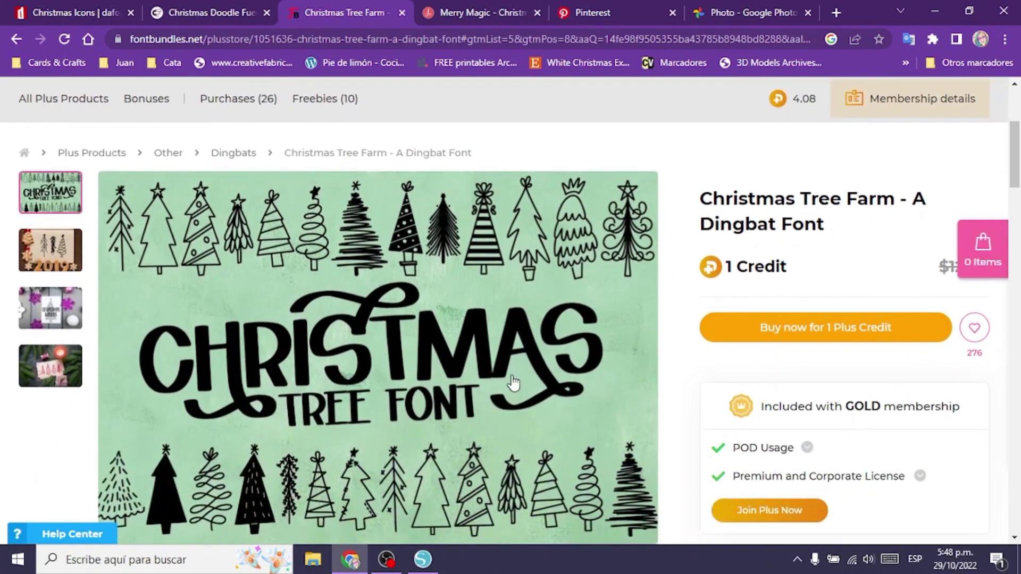
- Review the Christmas Tree Farm font page and test its preview with the sample text "HOLA" and a nickname
scroll(513, 383, down, 3)
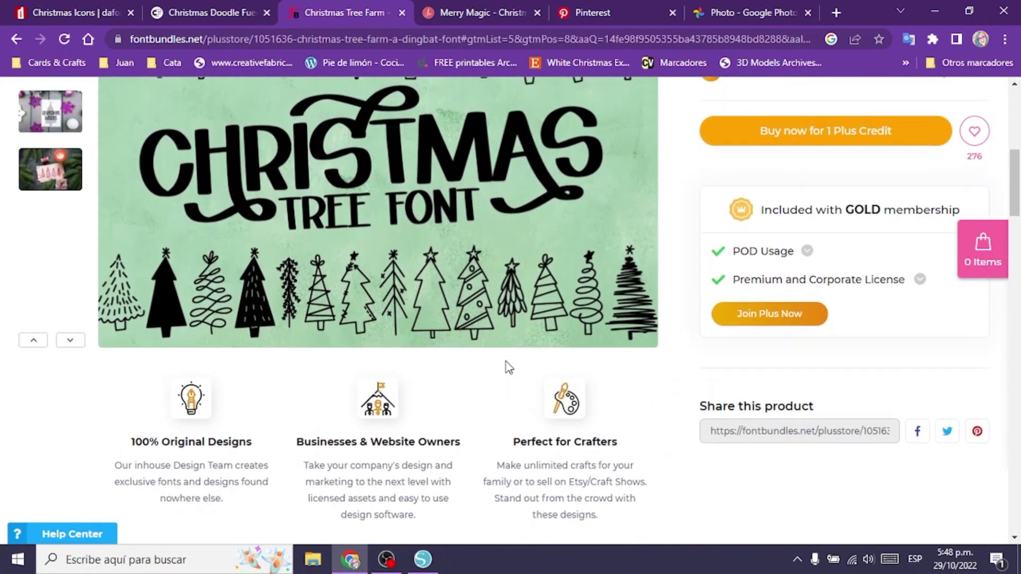
scroll(509, 367, up, 1)
scroll(508, 368, down, 1)
scroll(509, 367, down, 9)
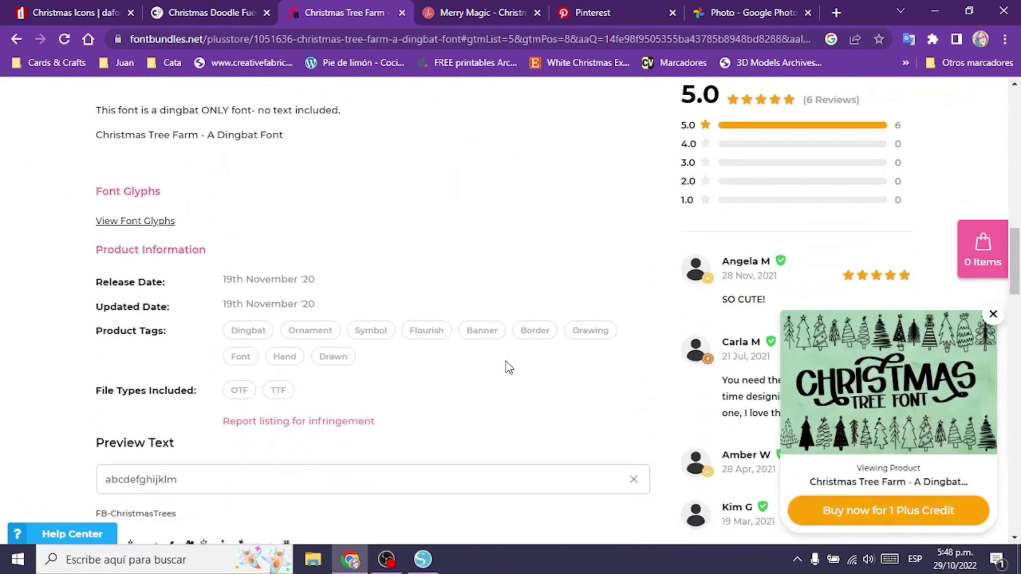
scroll(506, 365, down, 4)
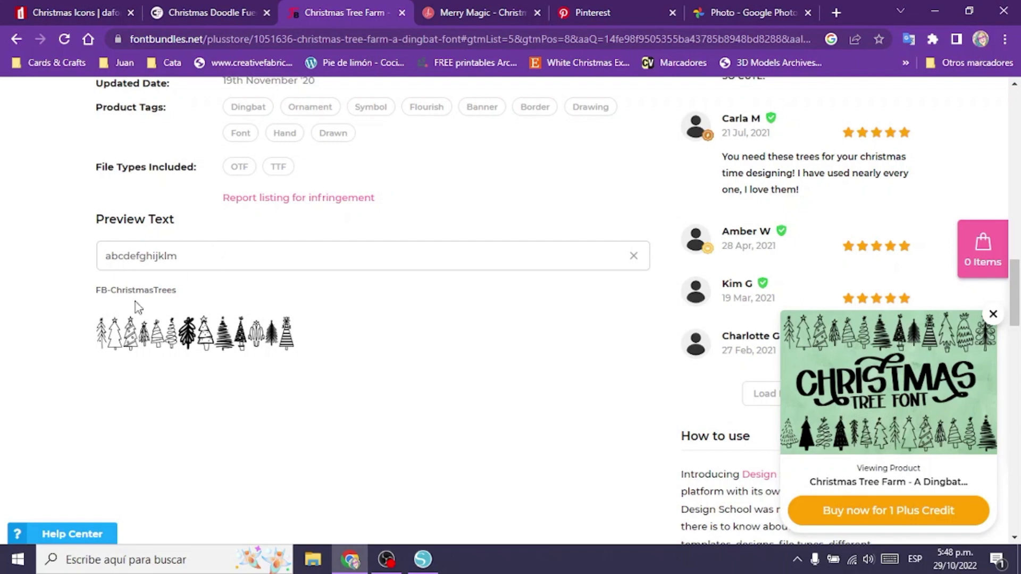
drag(209, 257, 73, 266)
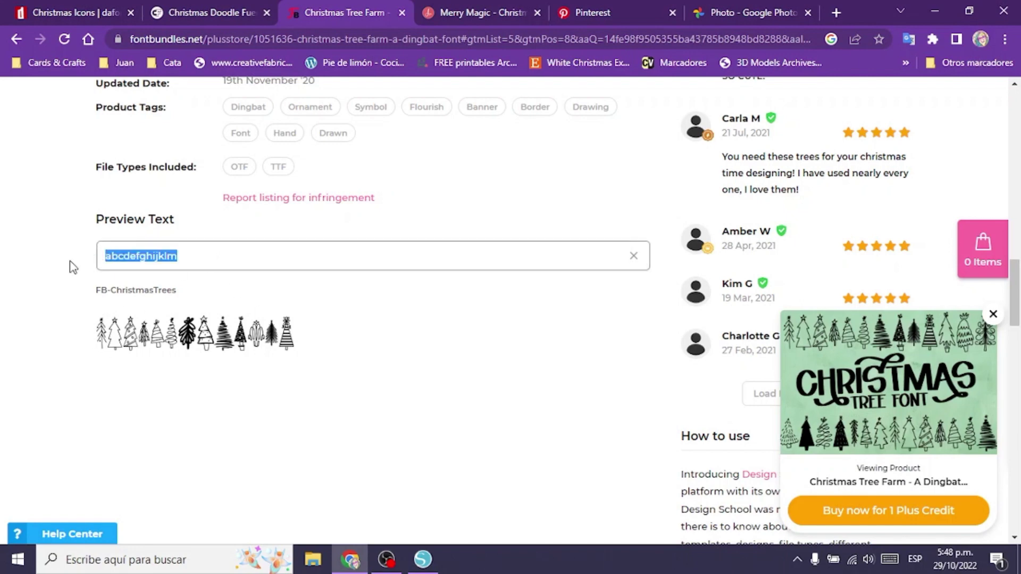
text(HOLA)
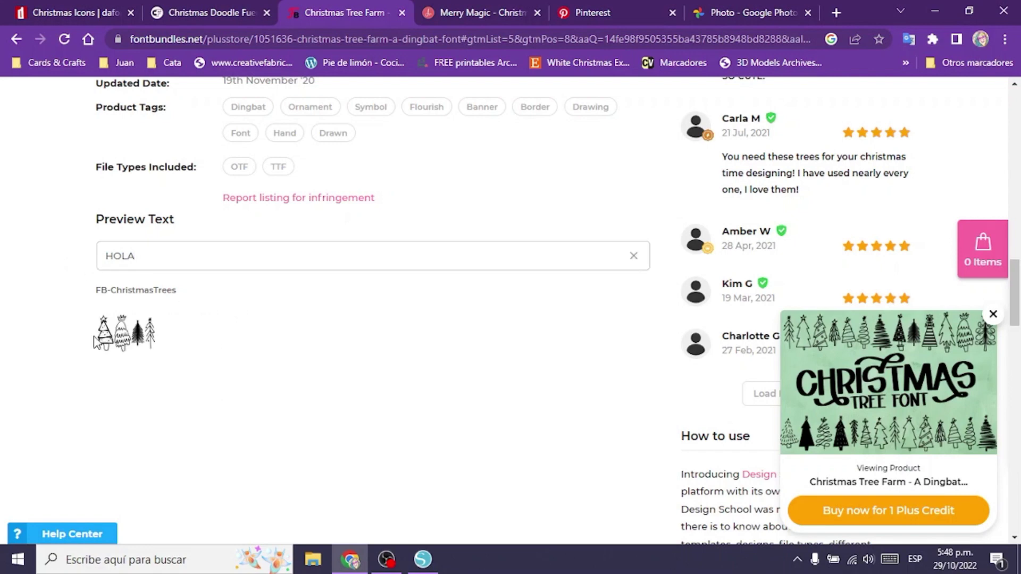
drag(166, 257, 47, 270)
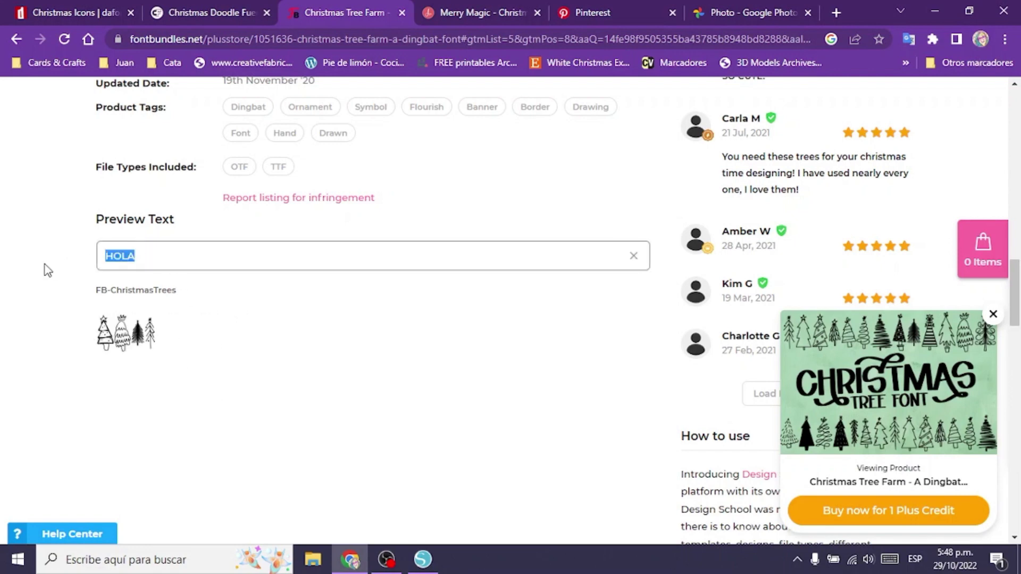
text(CATITA)
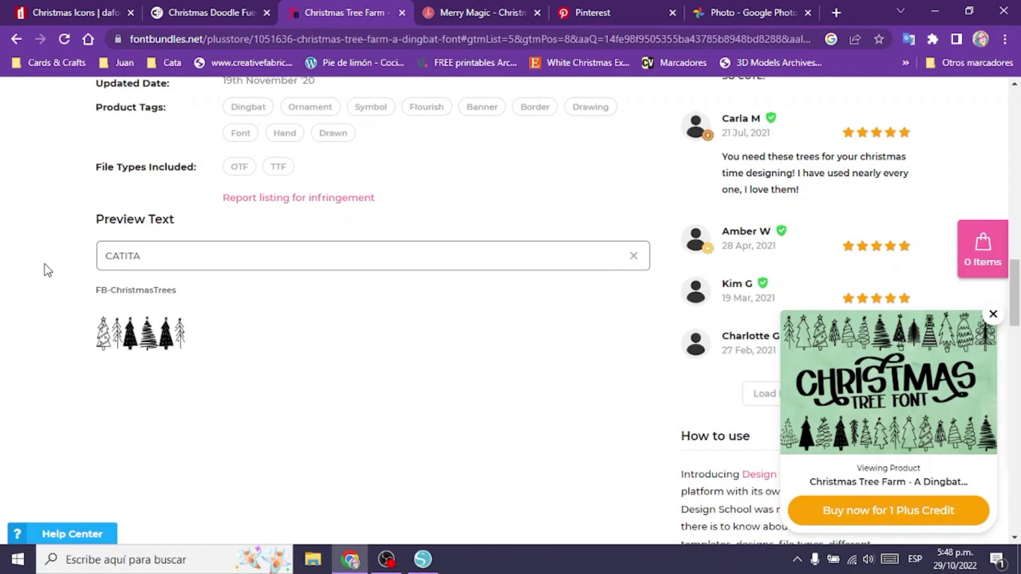
click(144, 407)
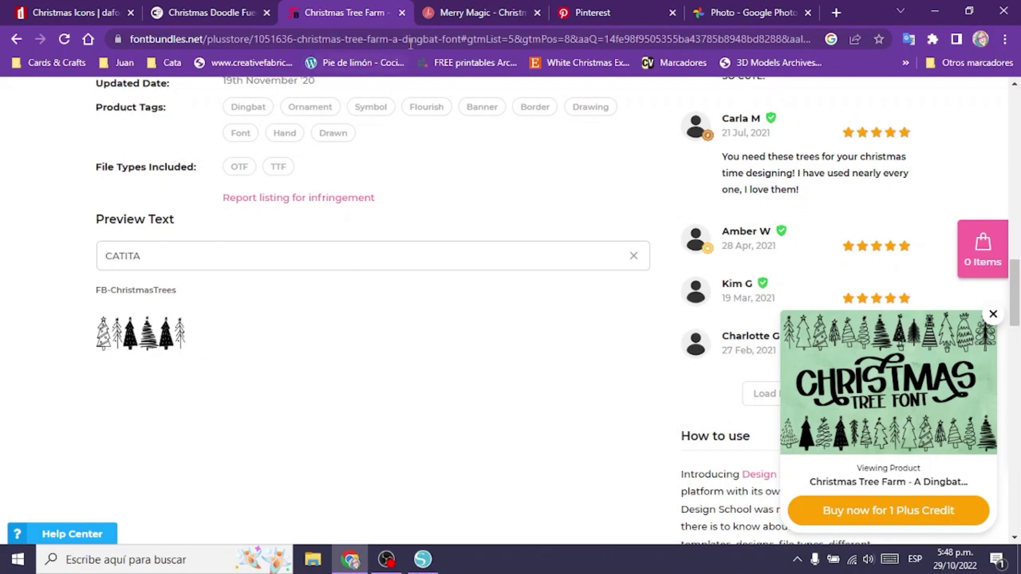
- Examine the Merry Magic Christmas Doodle font page on So Fontsy, including its tree pillow and "Joy to the World" sample images
click(480, 14)
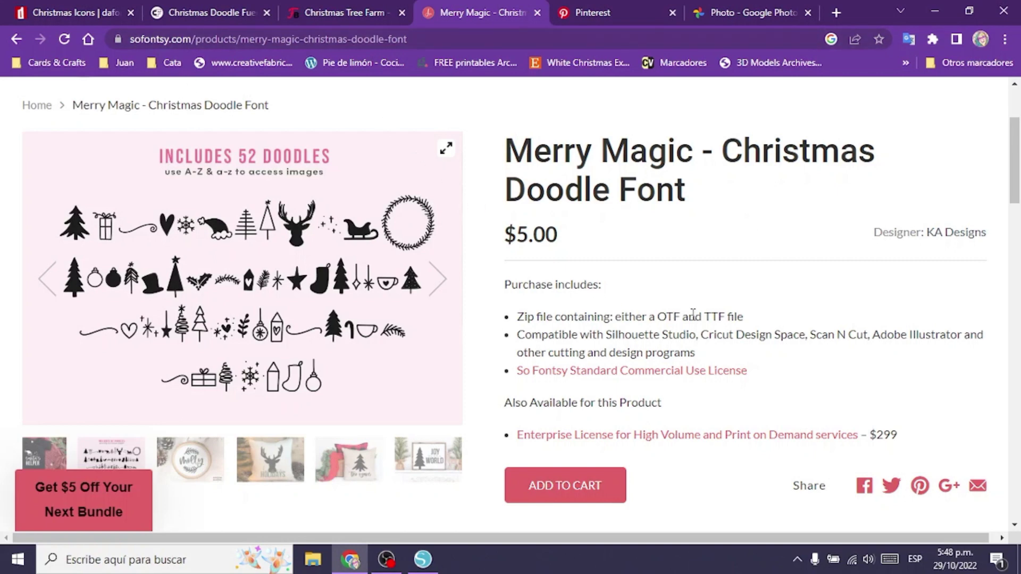
scroll(794, 304, down, 1)
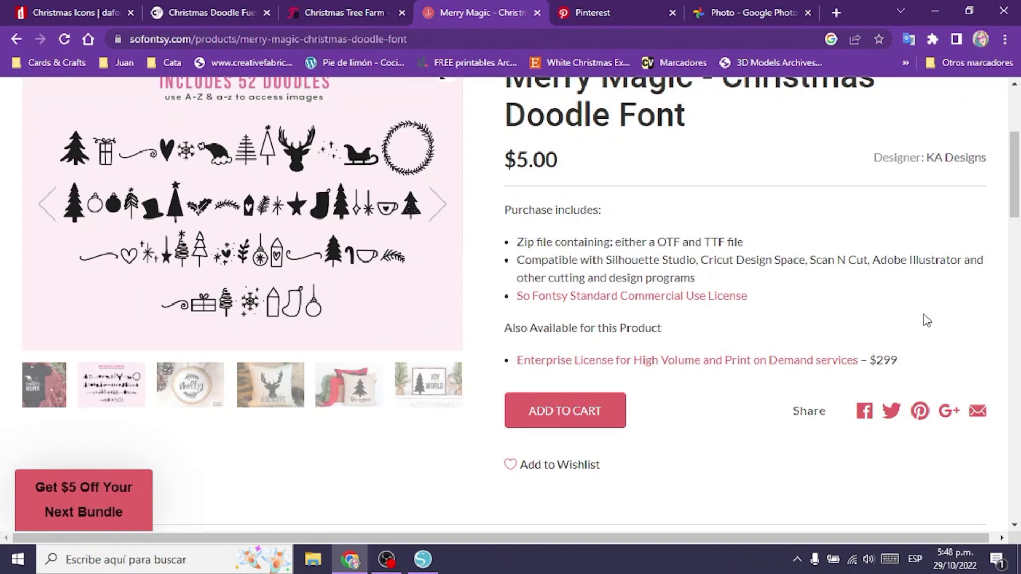
scroll(927, 321, up, 1)
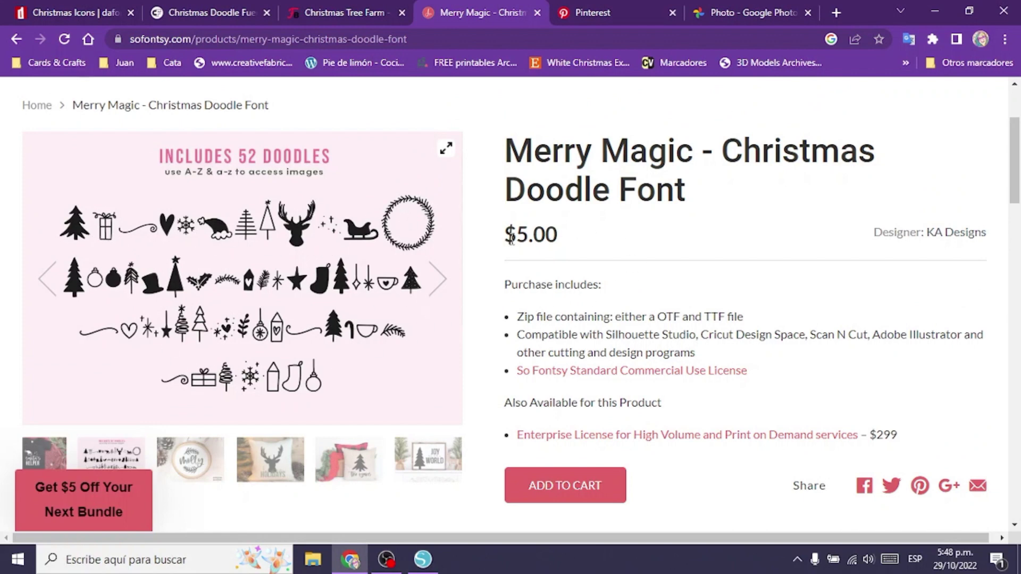
scroll(611, 250, down, 3)
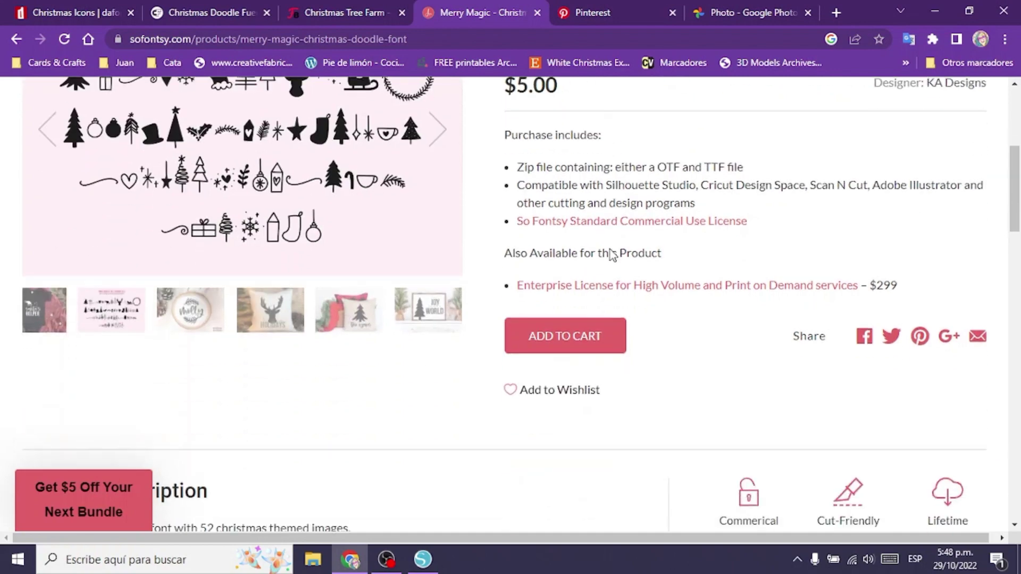
click(359, 325)
scroll(457, 457, up, 3)
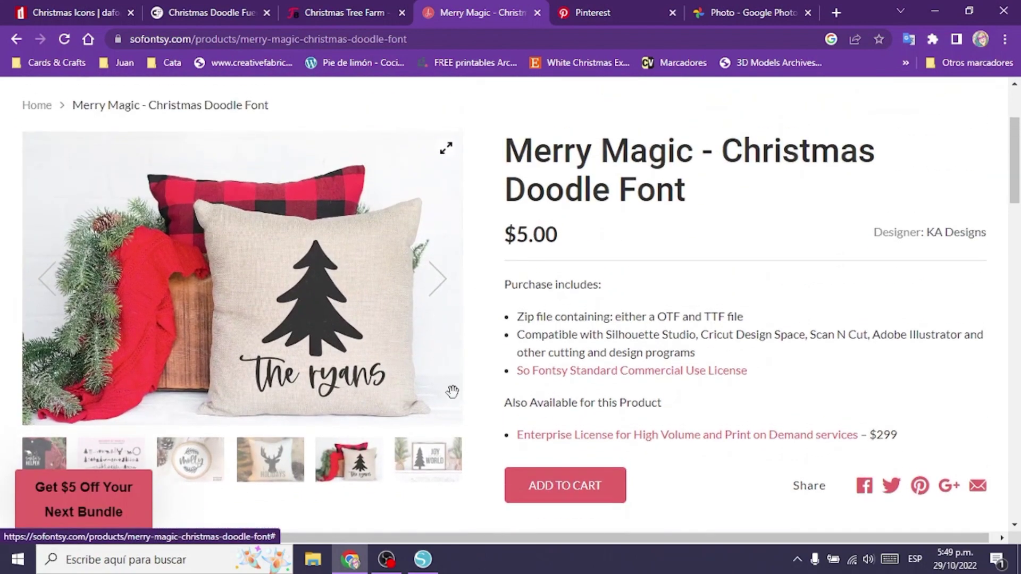
click(457, 458)
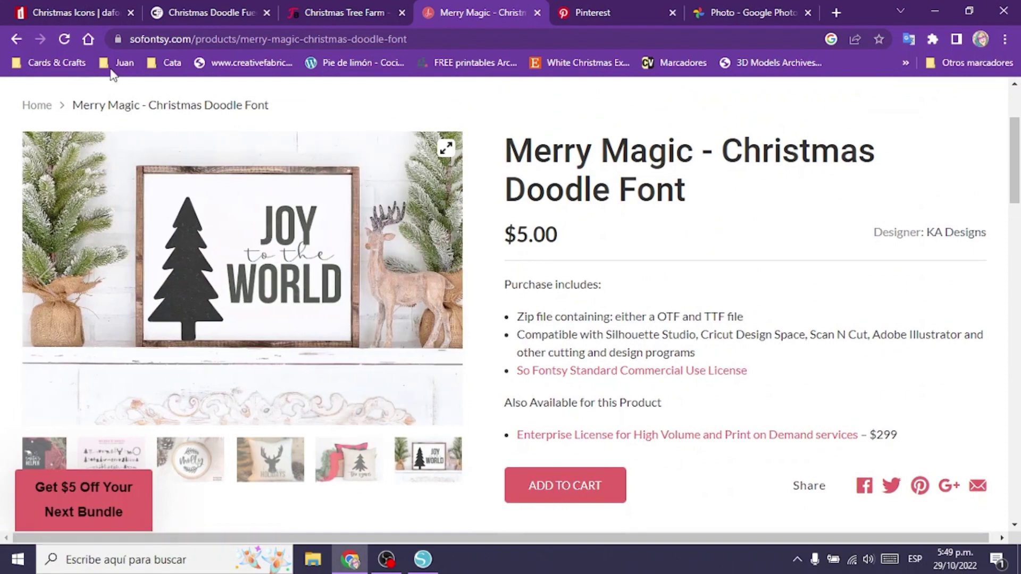
- Switch to Silhouette Studio and close the DINGBATS document without saving its changes
click(423, 560)
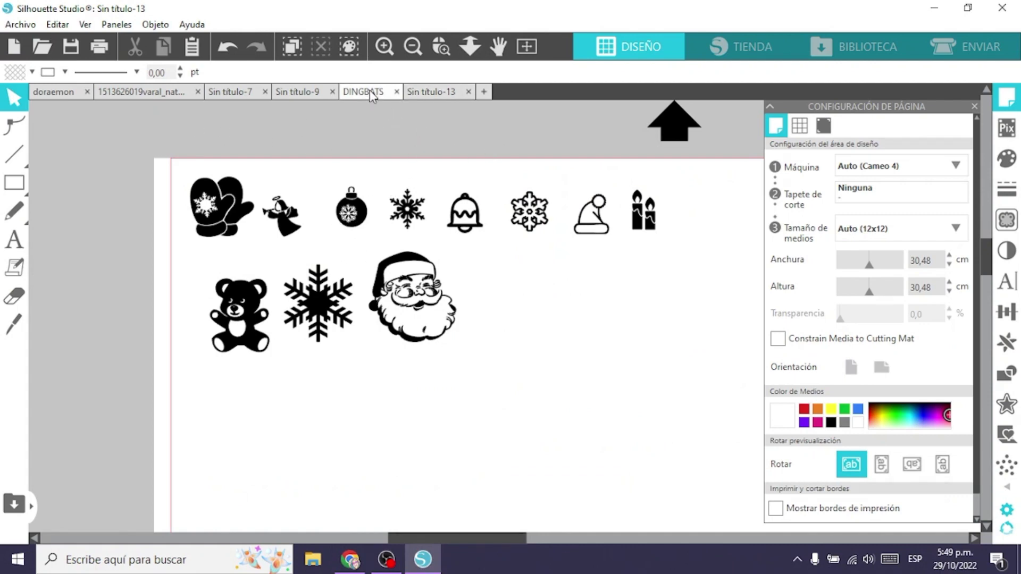
click(369, 91)
scroll(374, 287, down, 1)
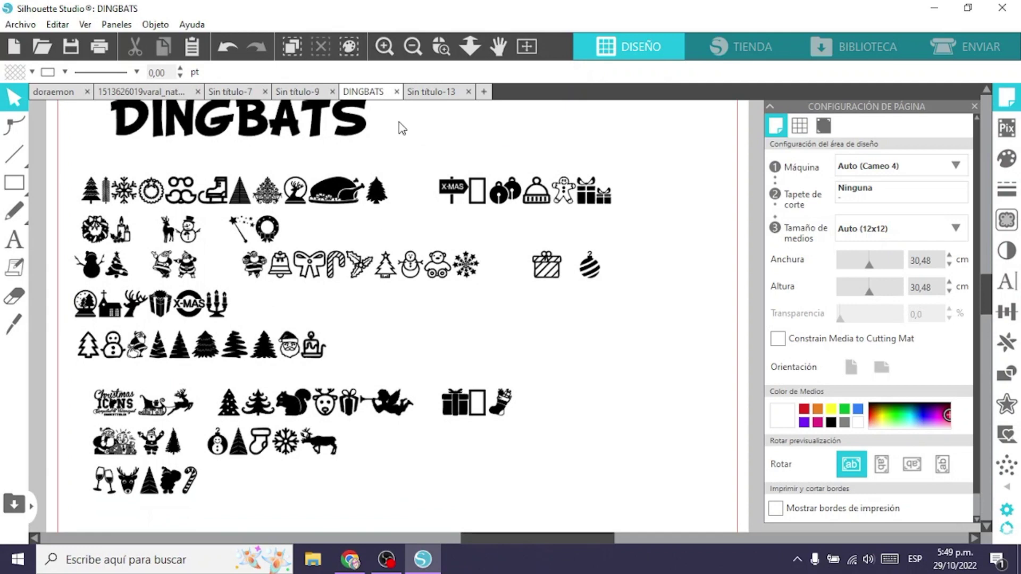
click(399, 91)
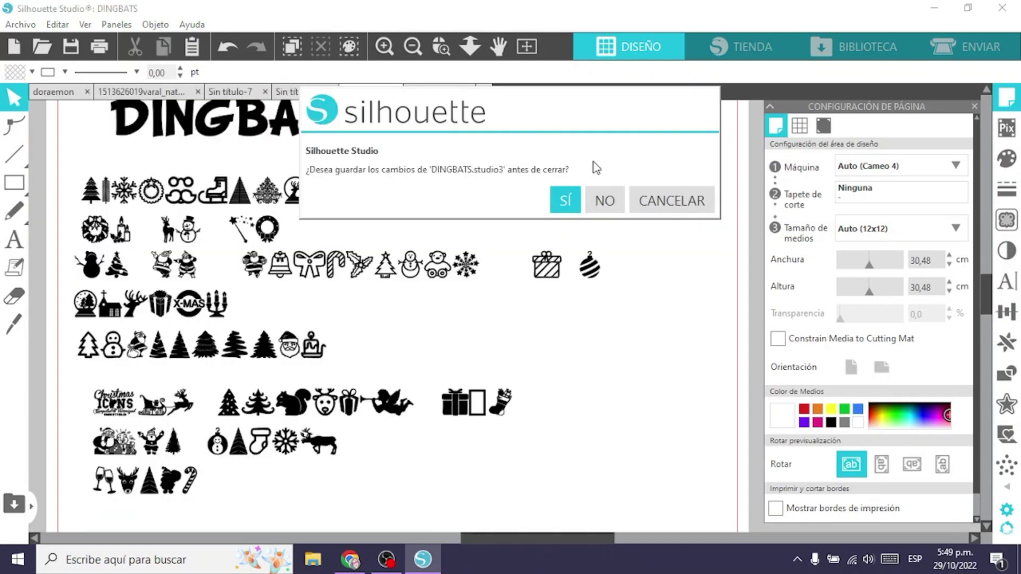
click(603, 199)
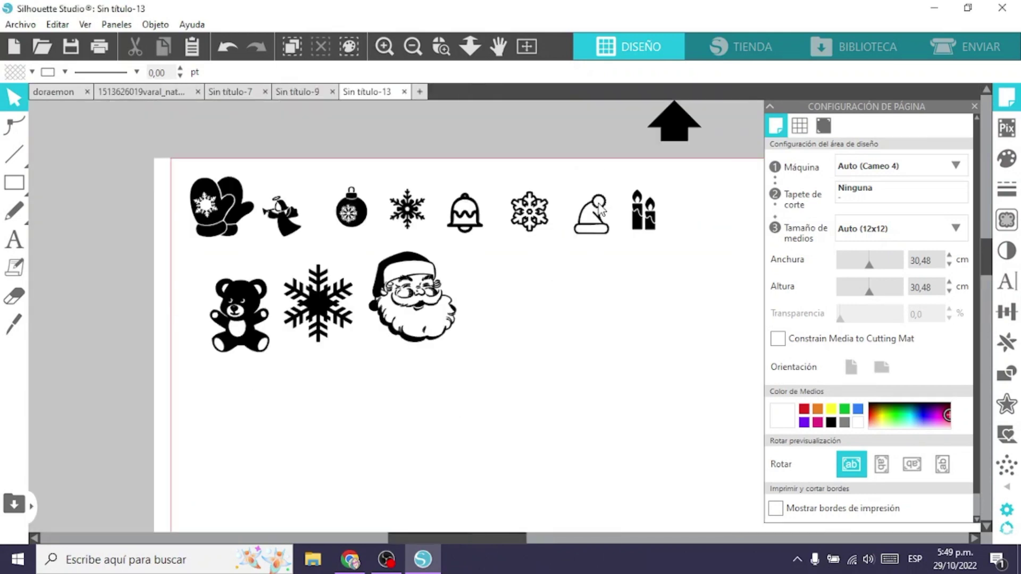
- Reopen DINGBATS.studio3 from the recently used files
click(10, 28)
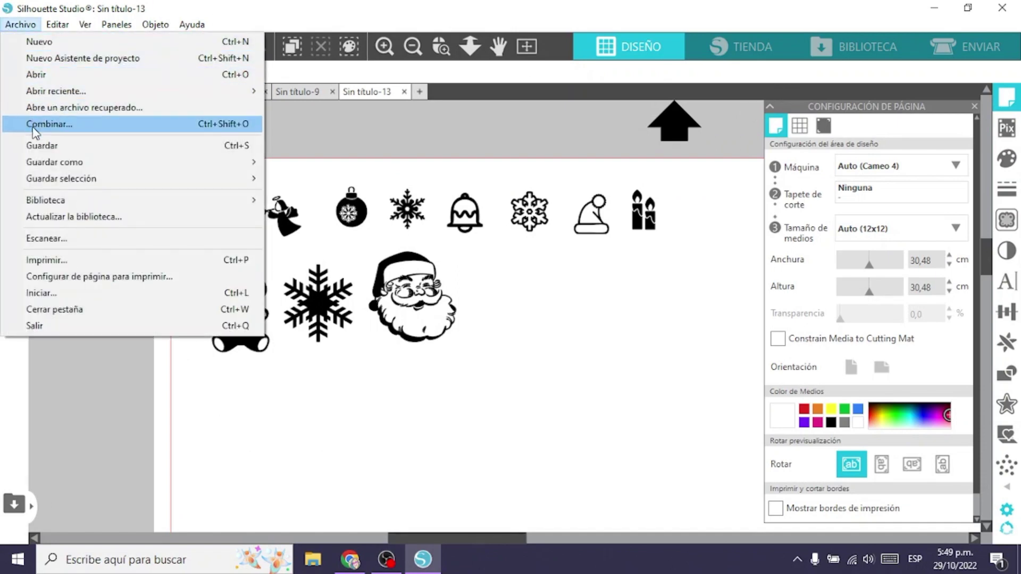
mouse_move(65, 96)
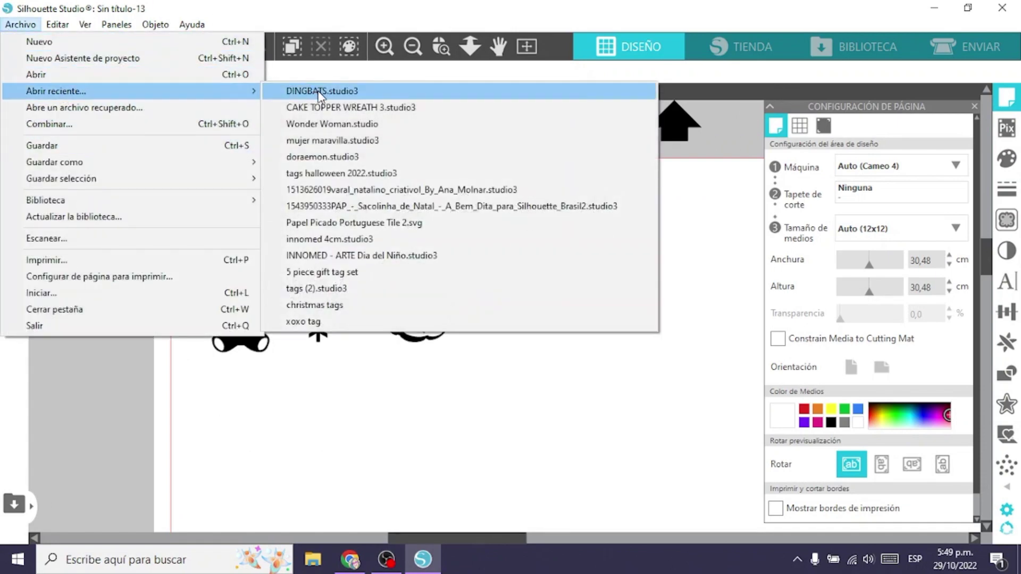
click(314, 91)
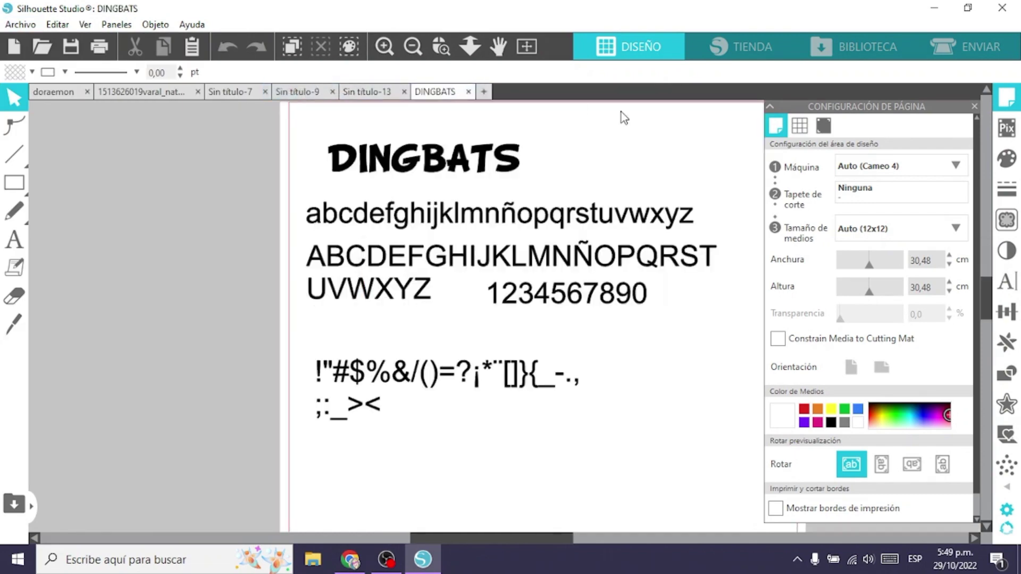
- Open the text style settings and try to apply the decorative am_intex font from the font list
drag(493, 230, 496, 229)
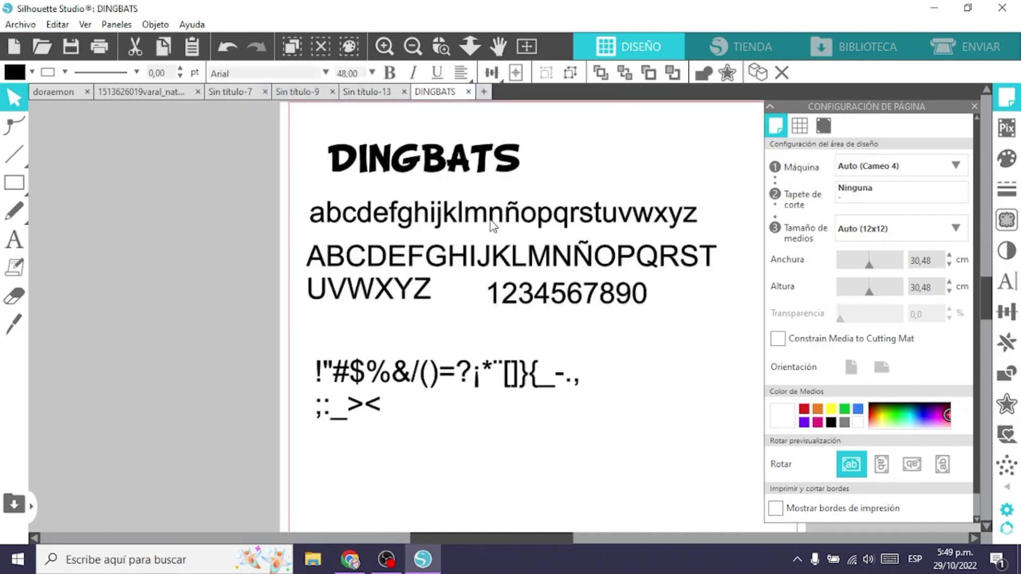
click(1010, 286)
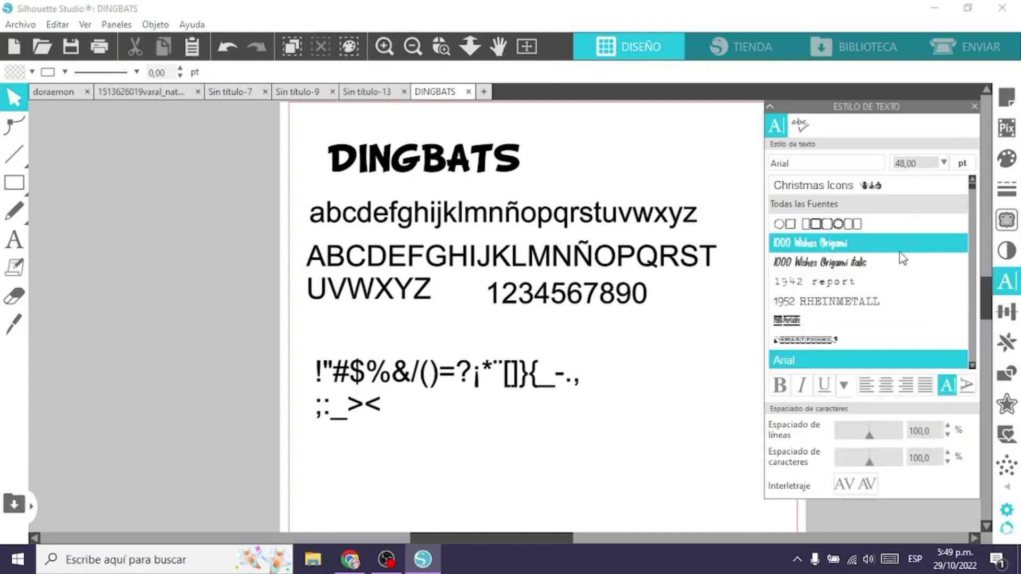
scroll(905, 260, down, 1)
scroll(904, 260, down, 6)
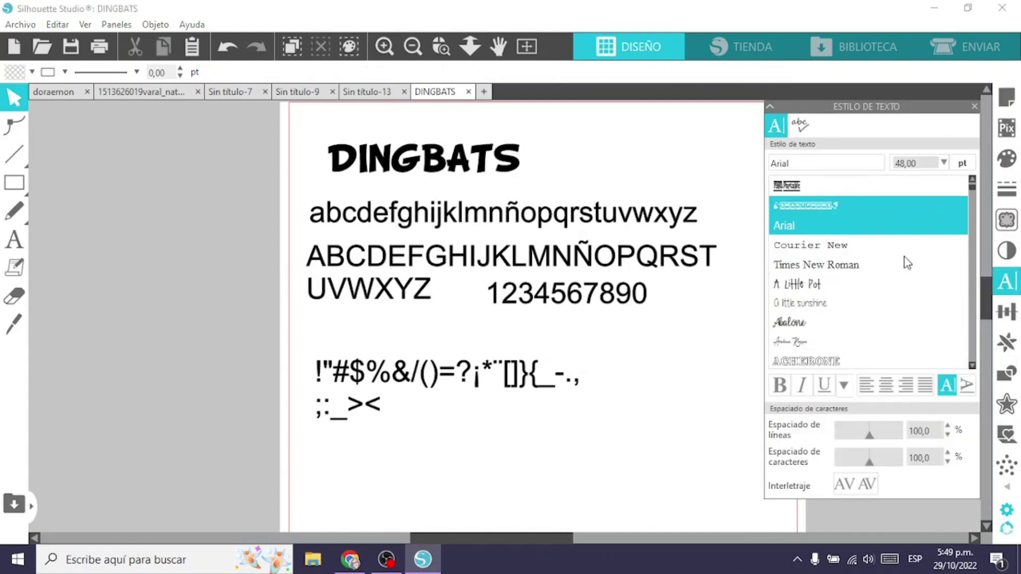
scroll(904, 257, down, 8)
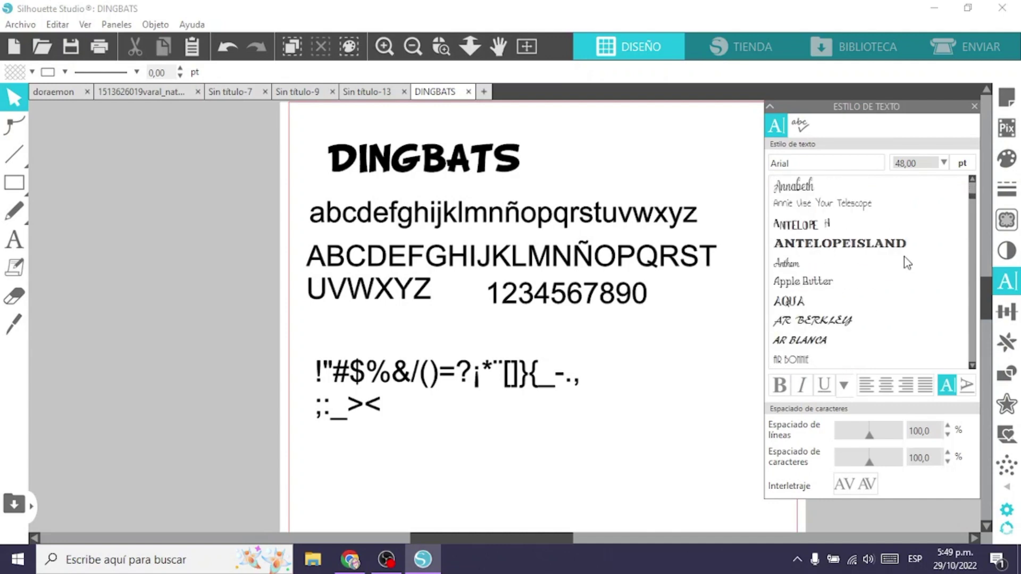
scroll(904, 256, up, 4)
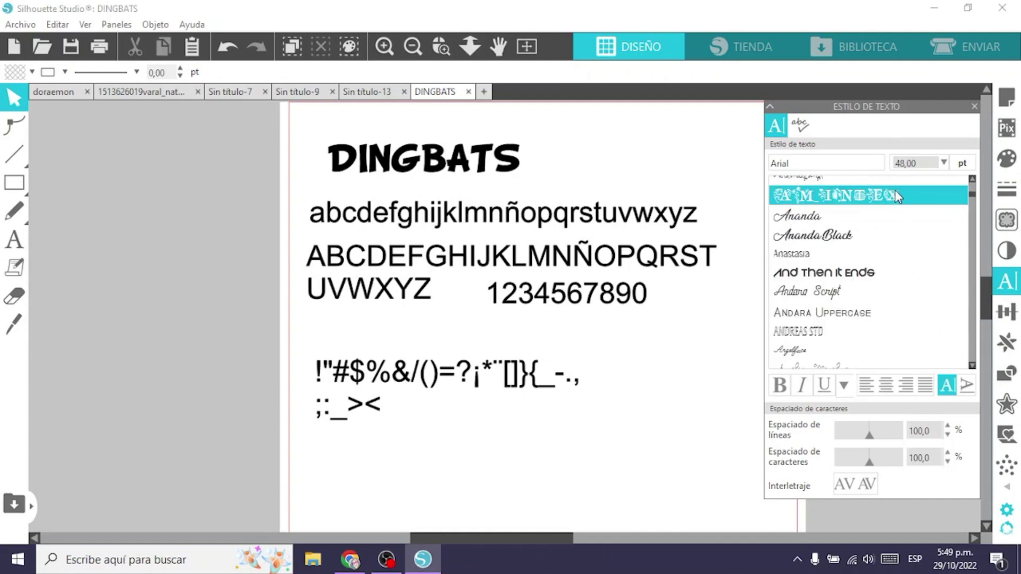
click(895, 195)
- Set the lowercase alphabet's font to am_intex and move that text below the rows of symbols
click(630, 218)
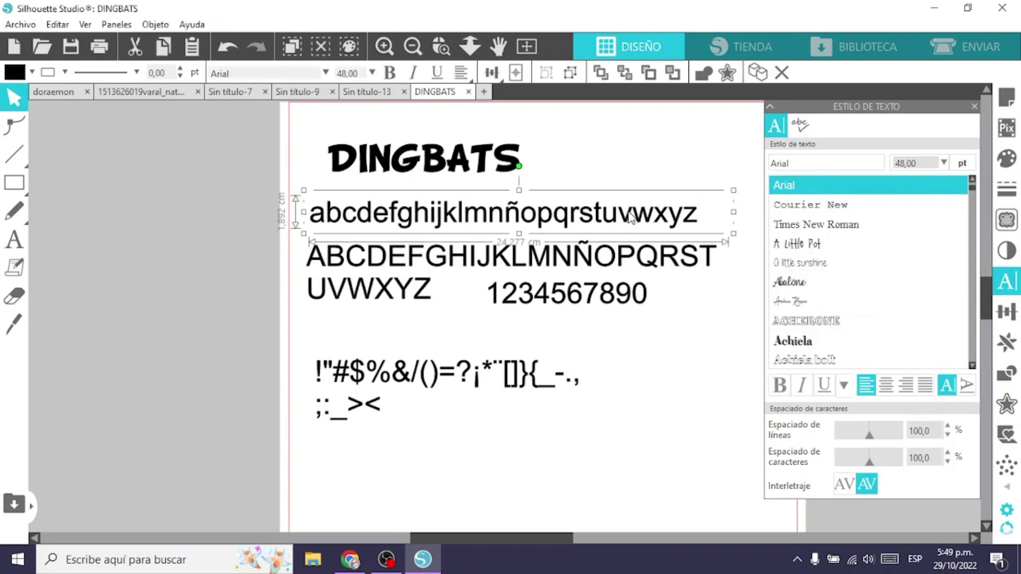
click(805, 163)
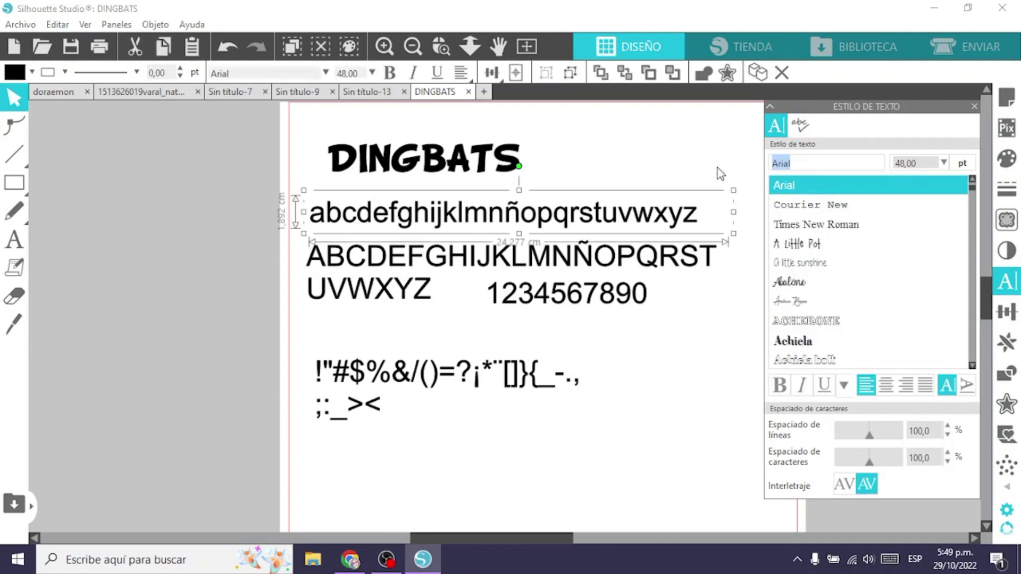
text(am)
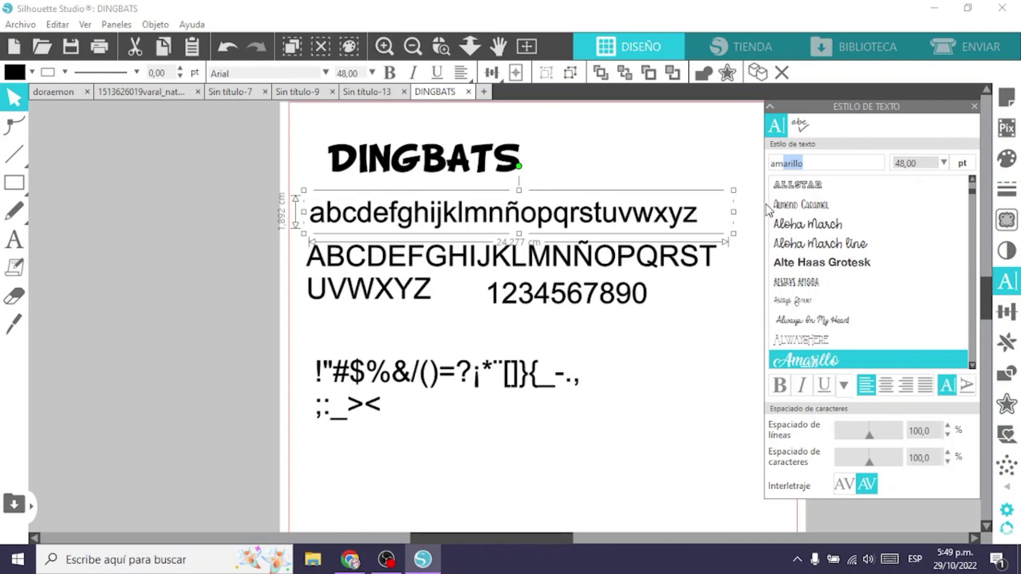
text(i)
scroll(838, 320, down, 3)
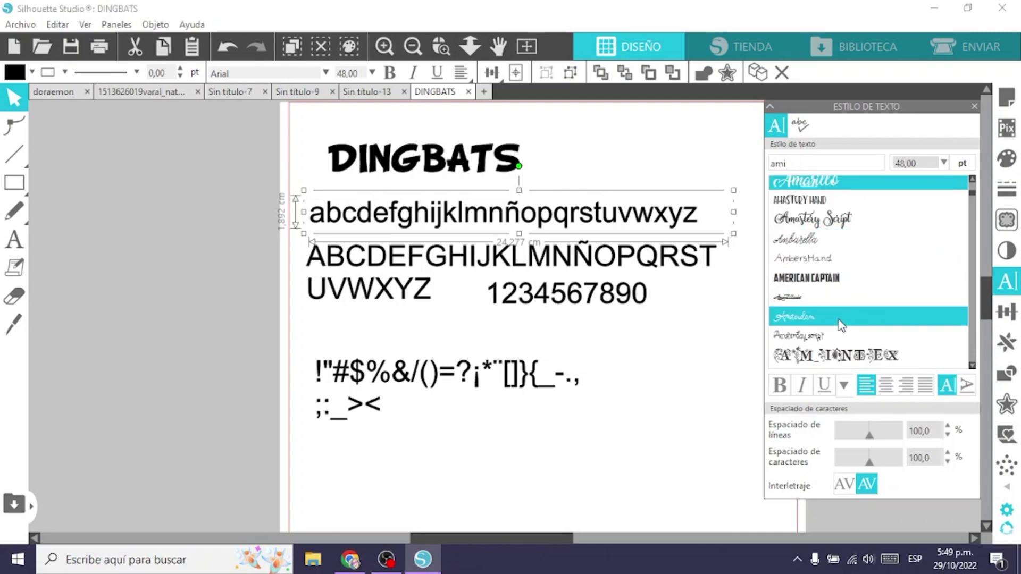
scroll(841, 325, down, 1)
click(839, 291)
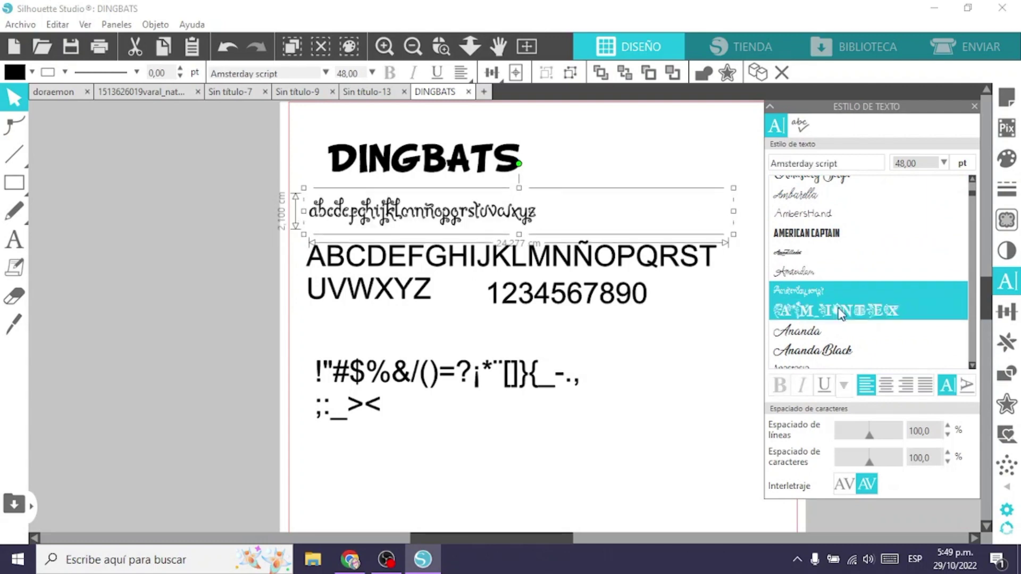
click(841, 313)
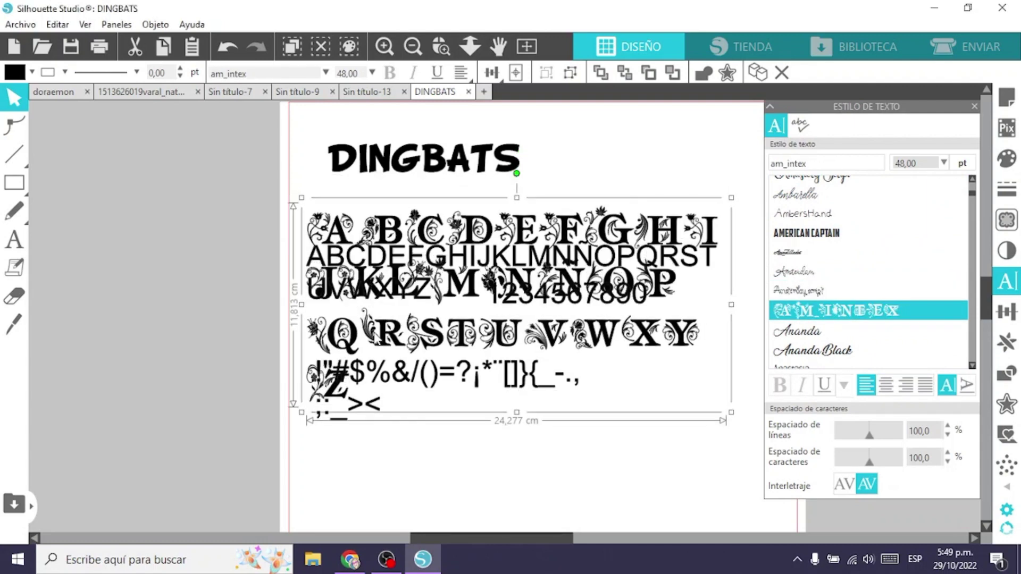
drag(496, 300, 600, 398)
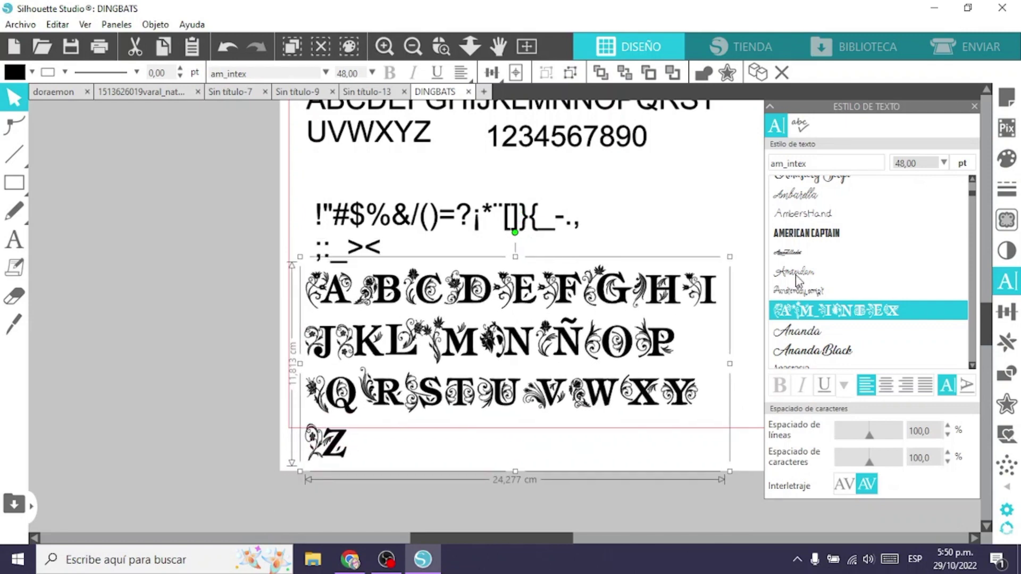
- Change the font of the decorative alphabet text below the symbol rows from the font list to Black Halloween
scroll(820, 283, down, 3)
scroll(819, 284, down, 5)
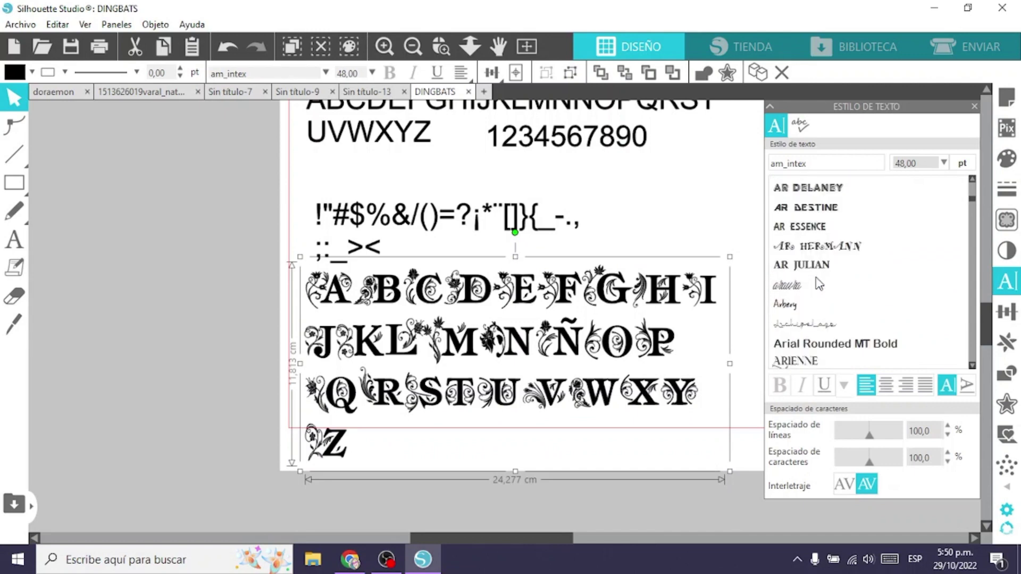
scroll(814, 281, down, 1)
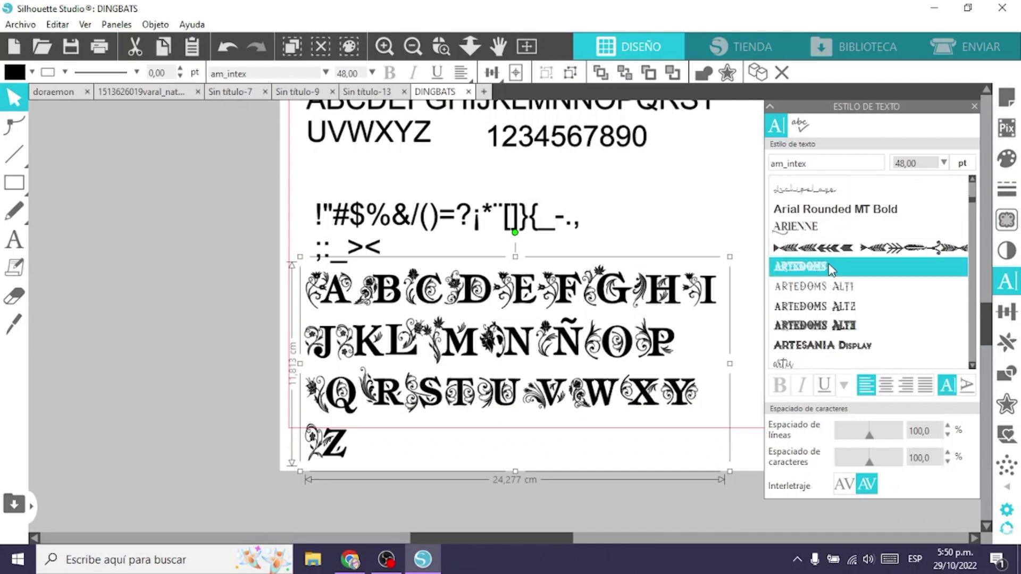
scroll(832, 270, down, 4)
scroll(913, 290, down, 6)
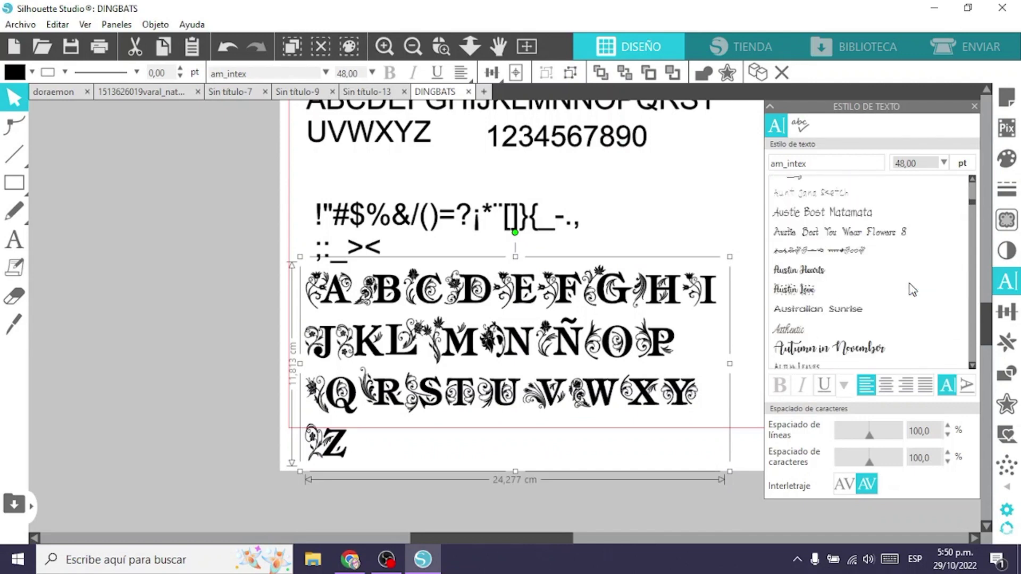
scroll(909, 283, down, 3)
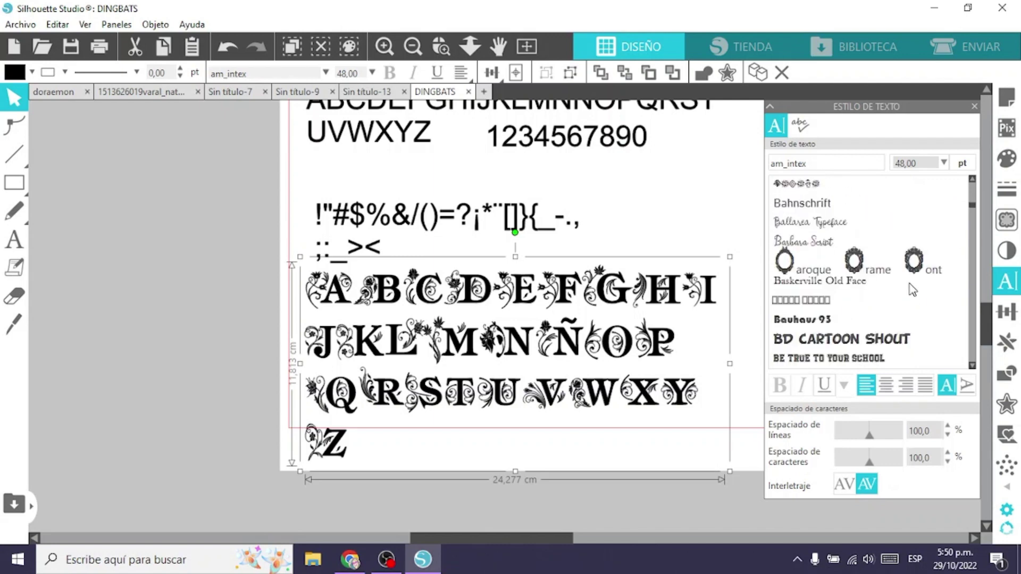
scroll(913, 290, down, 3)
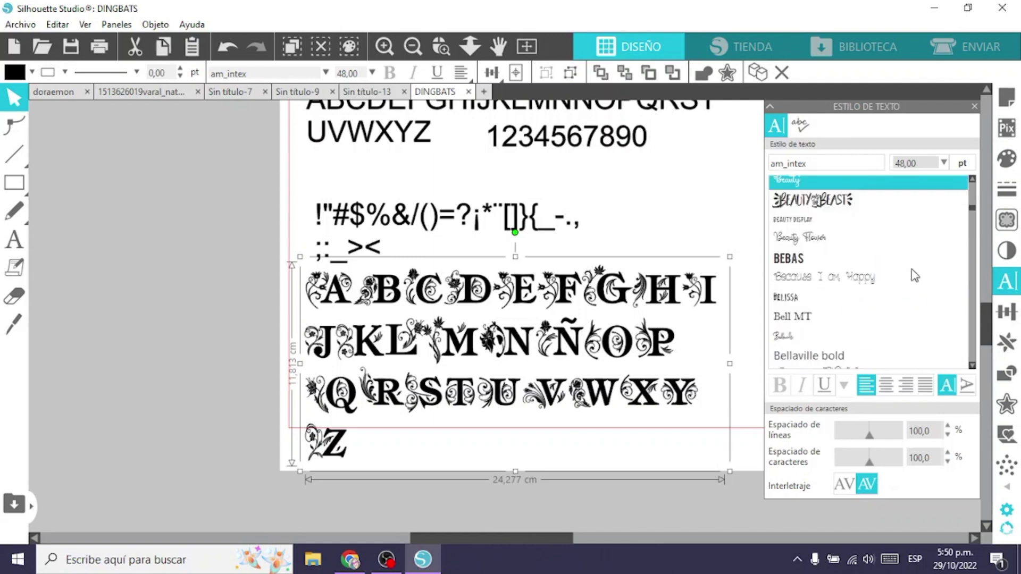
scroll(915, 275, down, 4)
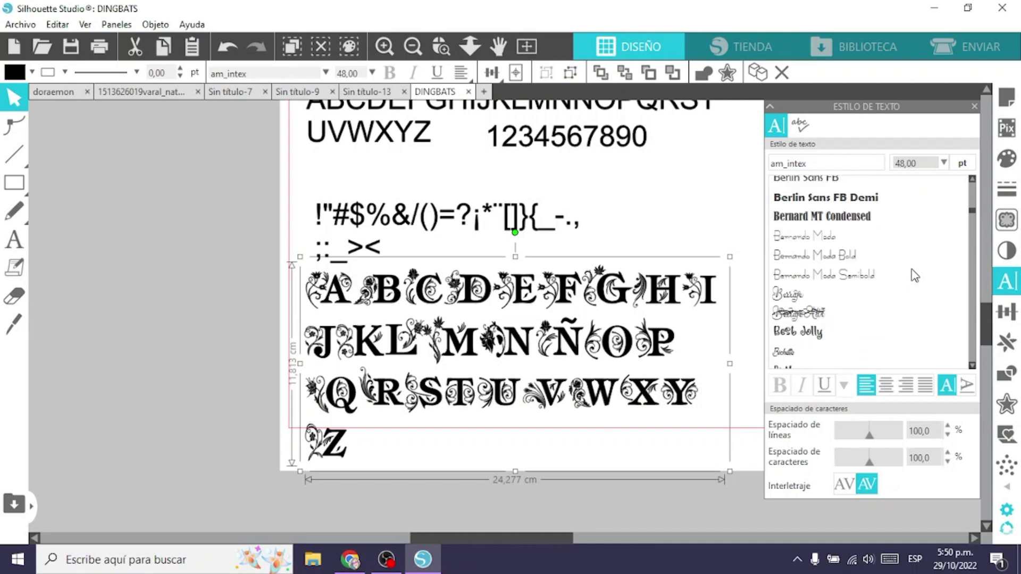
scroll(915, 275, down, 4)
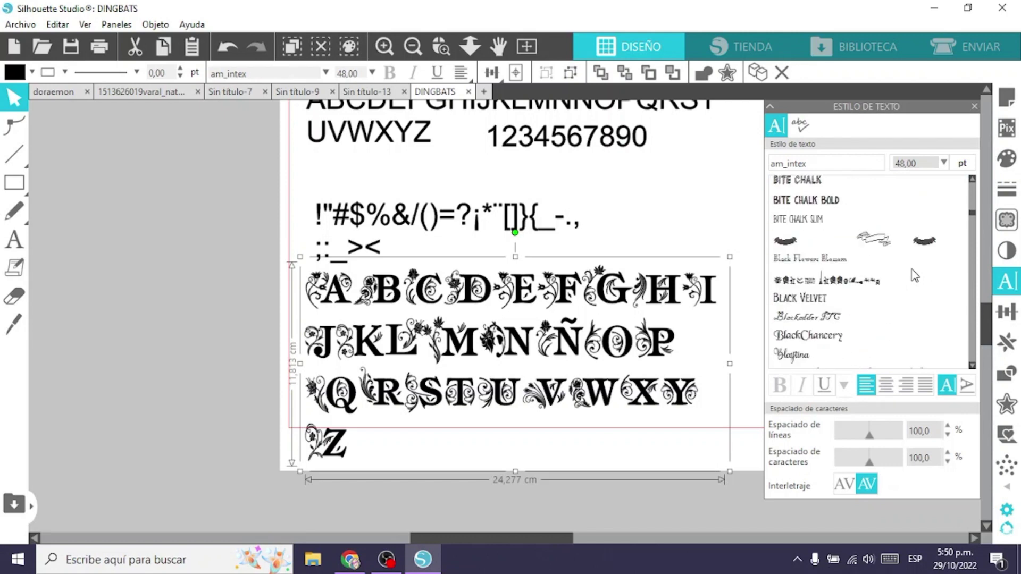
click(884, 289)
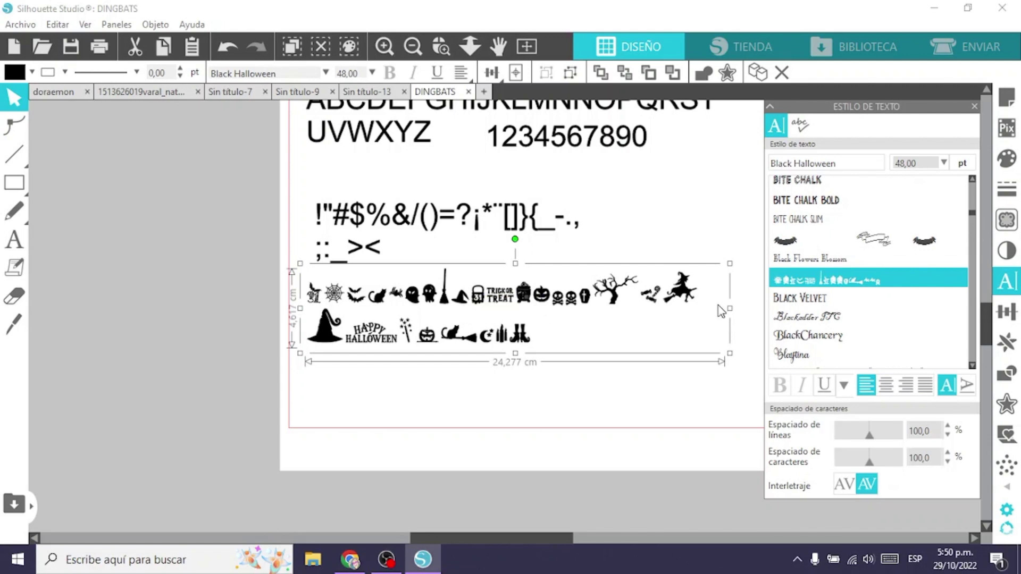
- Set the alphabet text's font to Blaytina EXTRAS, enlarge it to about 28.6 cm wide and shift it slightly left
scroll(849, 323, down, 3)
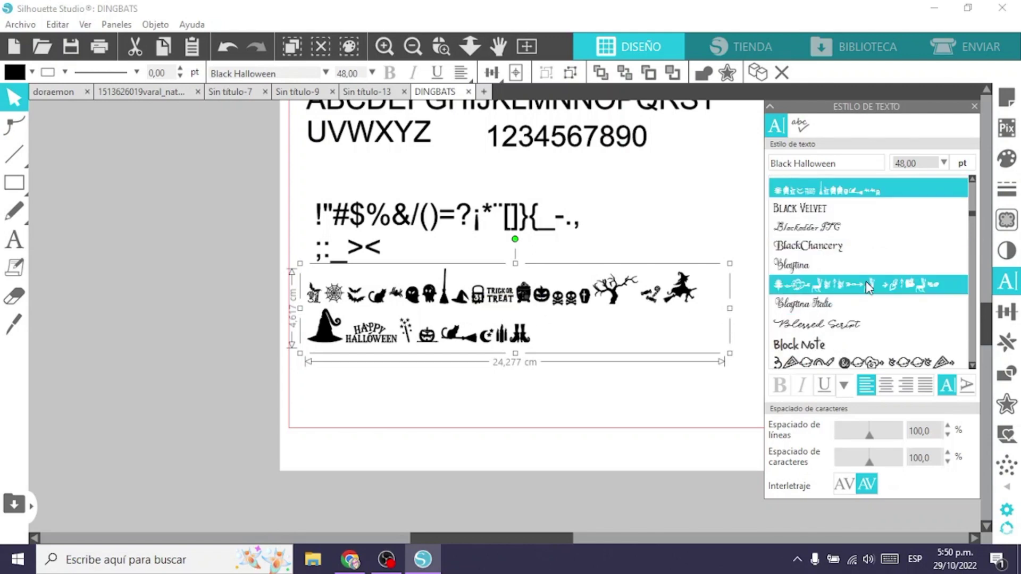
click(866, 285)
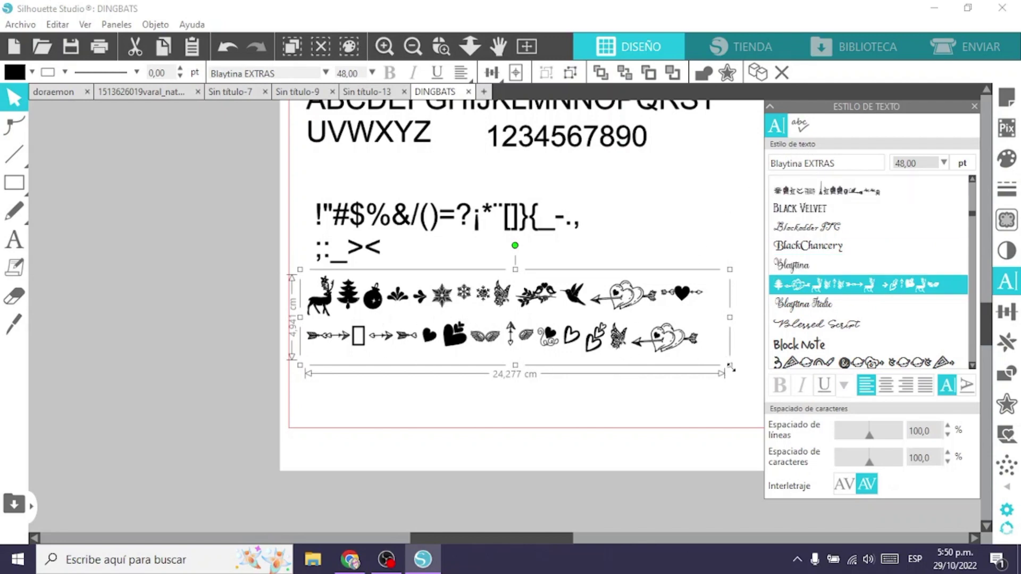
drag(730, 367, 802, 430)
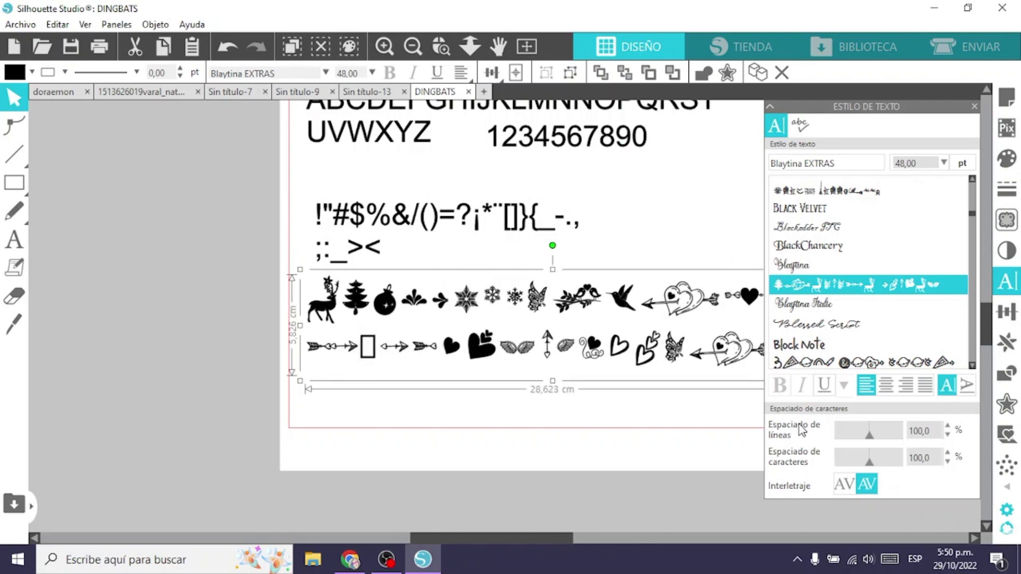
drag(697, 298, 671, 299)
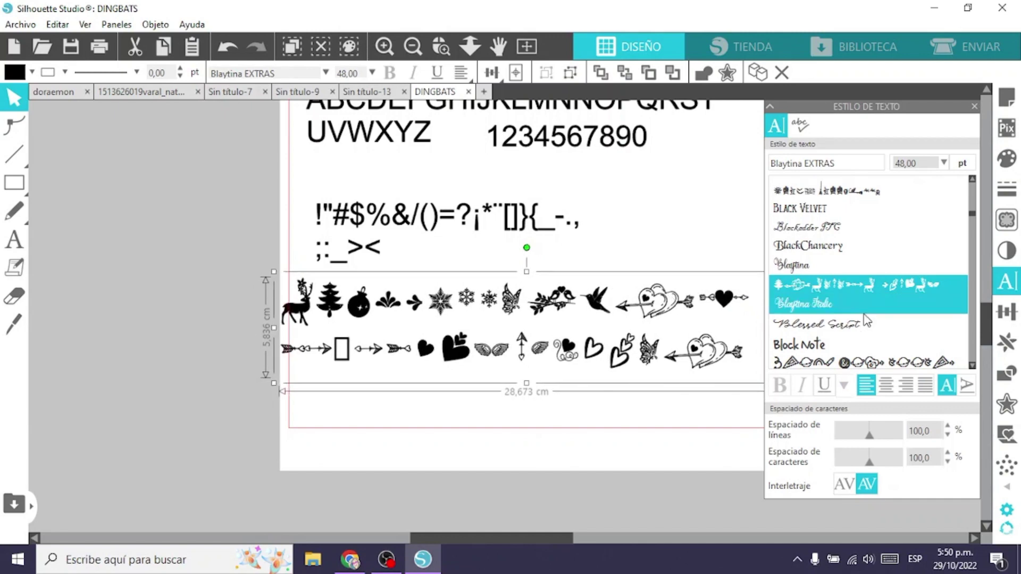
- Try the alphabet text in the Block Note Doodle font, and switch it to the Boy Characters font
click(889, 365)
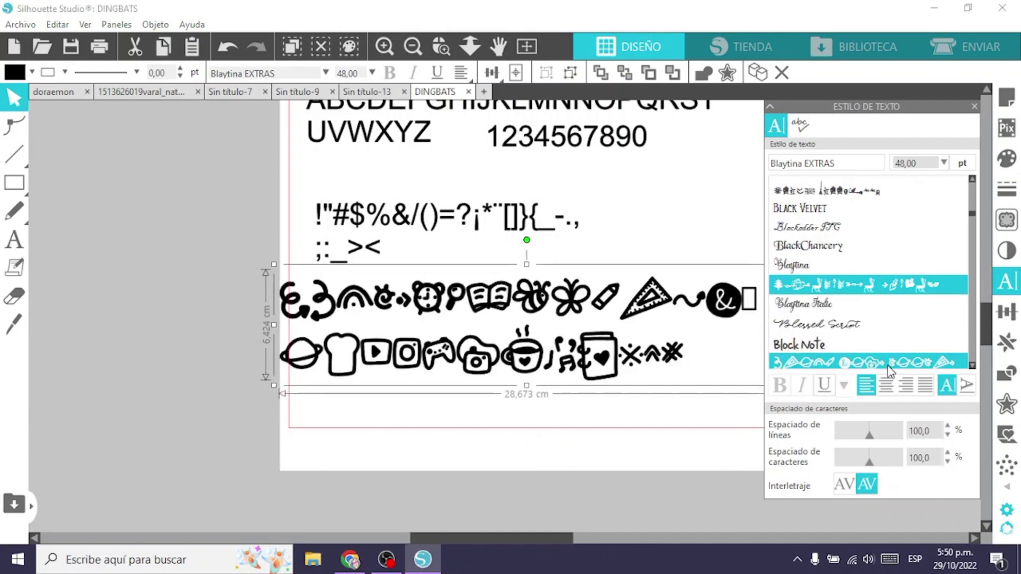
scroll(882, 295, down, 5)
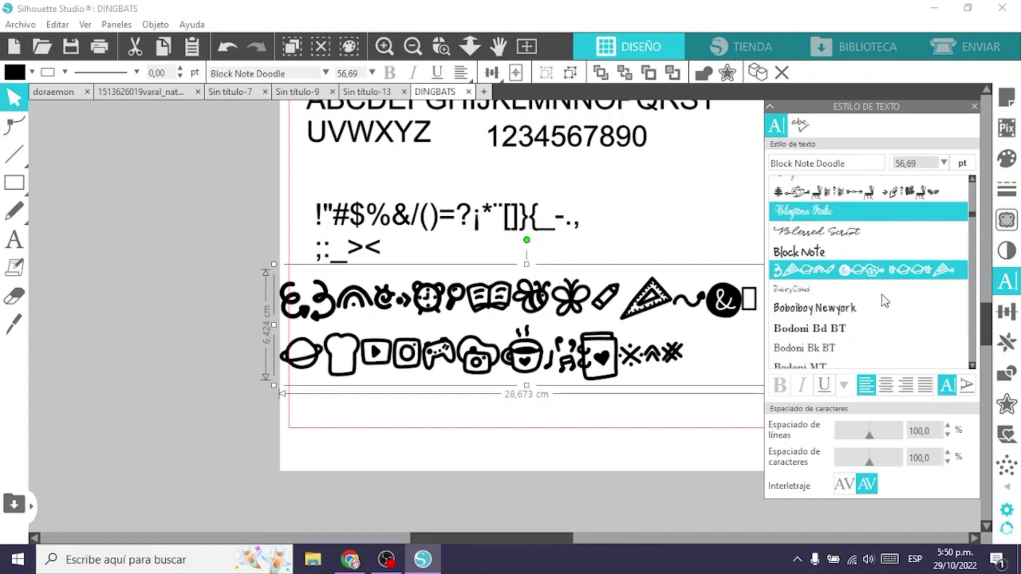
scroll(882, 295, down, 2)
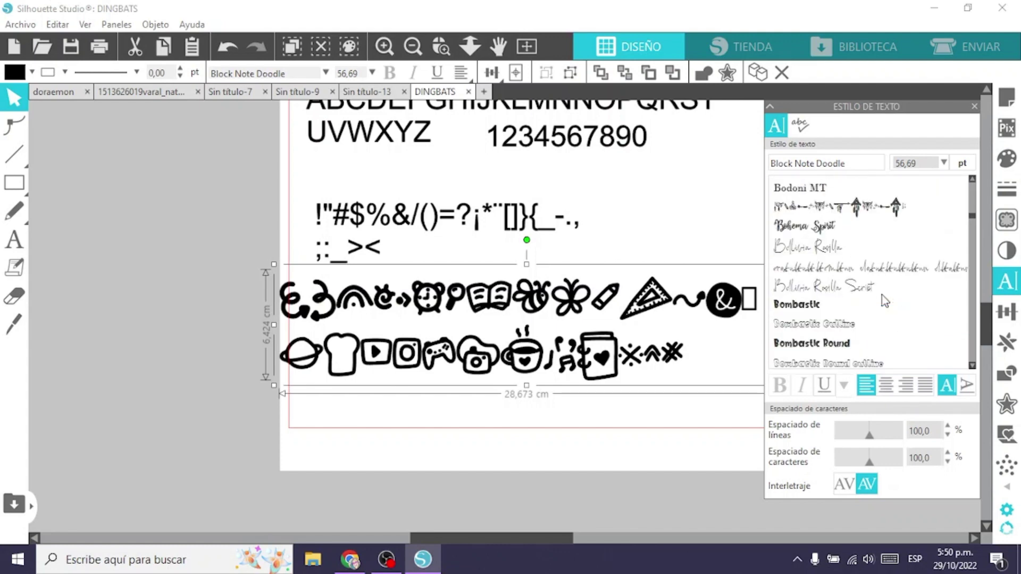
click(882, 287)
scroll(882, 294, down, 2)
scroll(886, 295, down, 6)
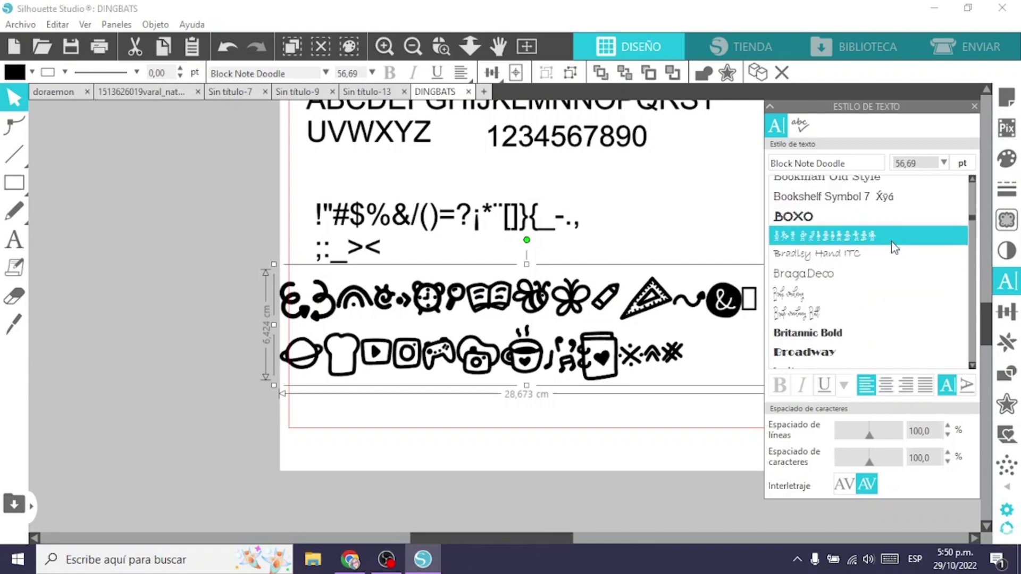
click(897, 242)
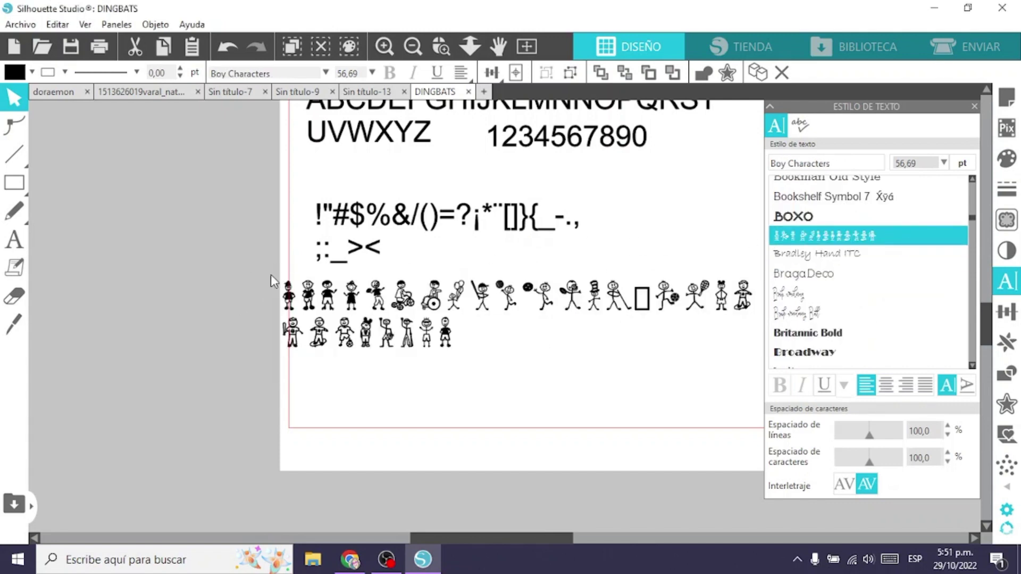
- Enlarge the Boy Characters text to about 36.5 cm wide and move it down clear of the symbol rows
click(274, 274)
drag(274, 275, 147, 226)
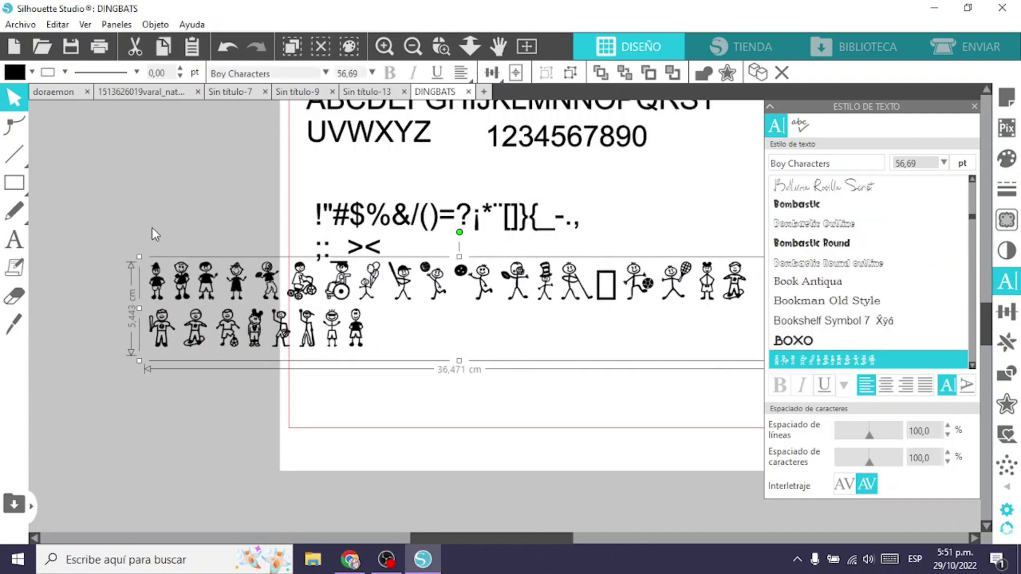
drag(475, 277, 480, 310)
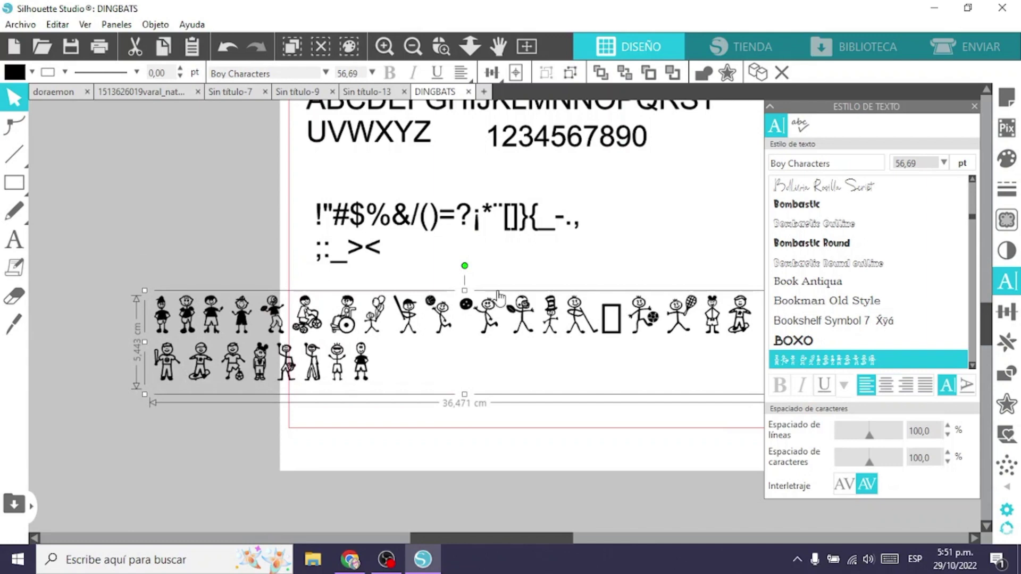
- Find the Butterfly Monogram font in the font list and apply it to the enlarged alphabet text
scroll(862, 295, down, 1)
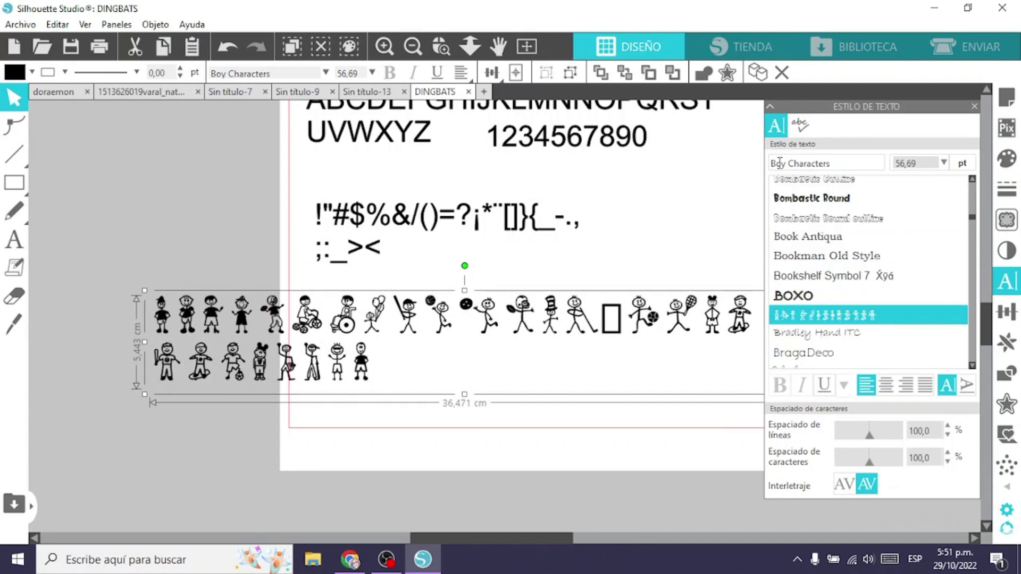
scroll(885, 272, down, 1)
scroll(884, 272, down, 2)
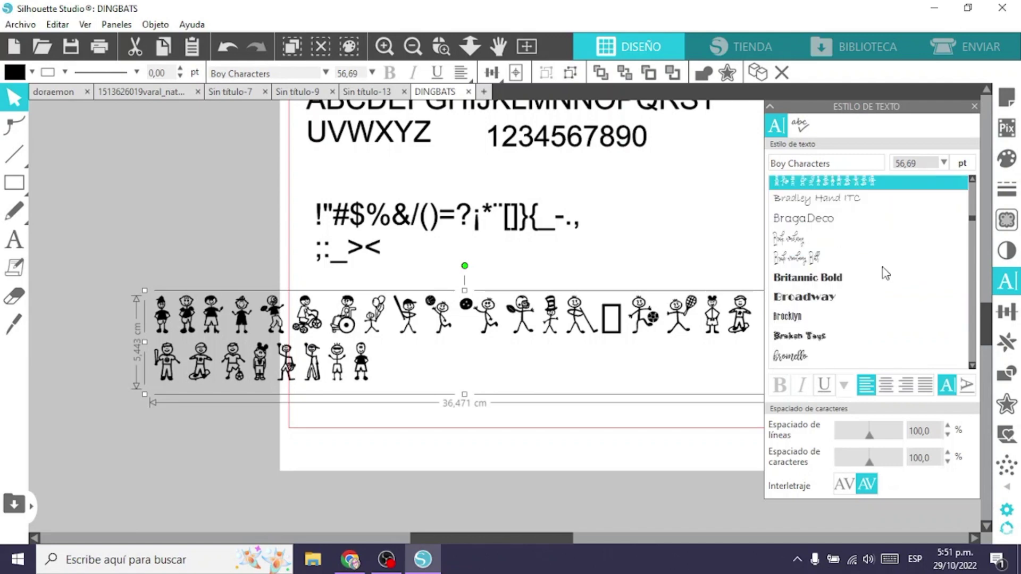
scroll(885, 272, down, 4)
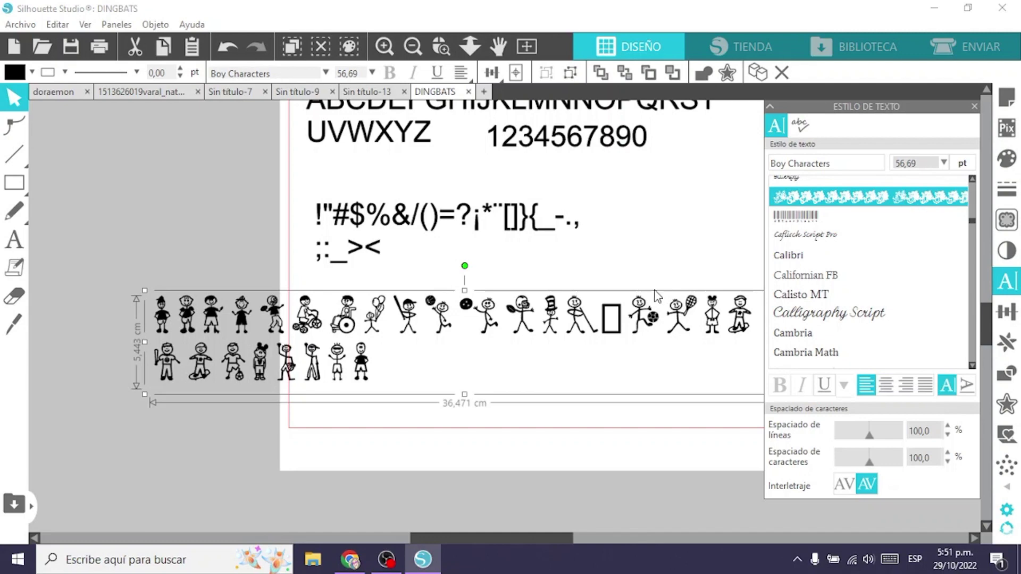
click(830, 199)
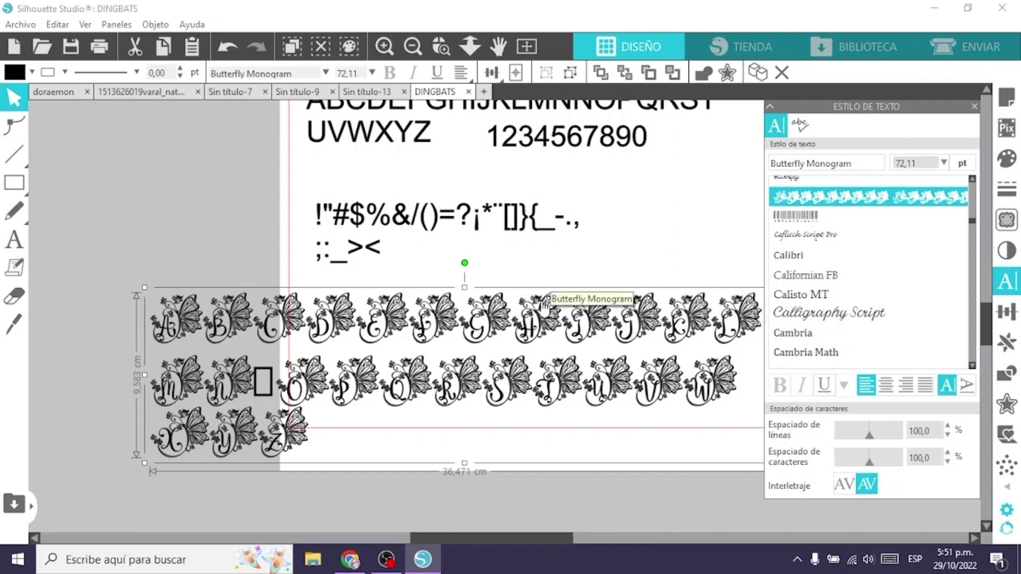
- Change the alphabet text's font to the cat-shaped dingbat font Cats Lover
scroll(819, 298, down, 3)
scroll(819, 314, down, 3)
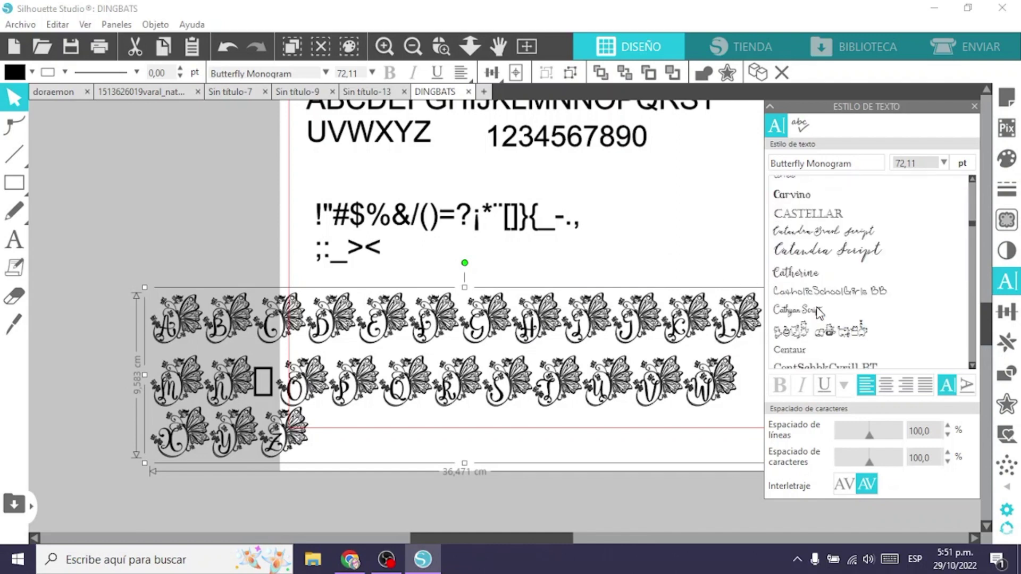
scroll(819, 313, down, 2)
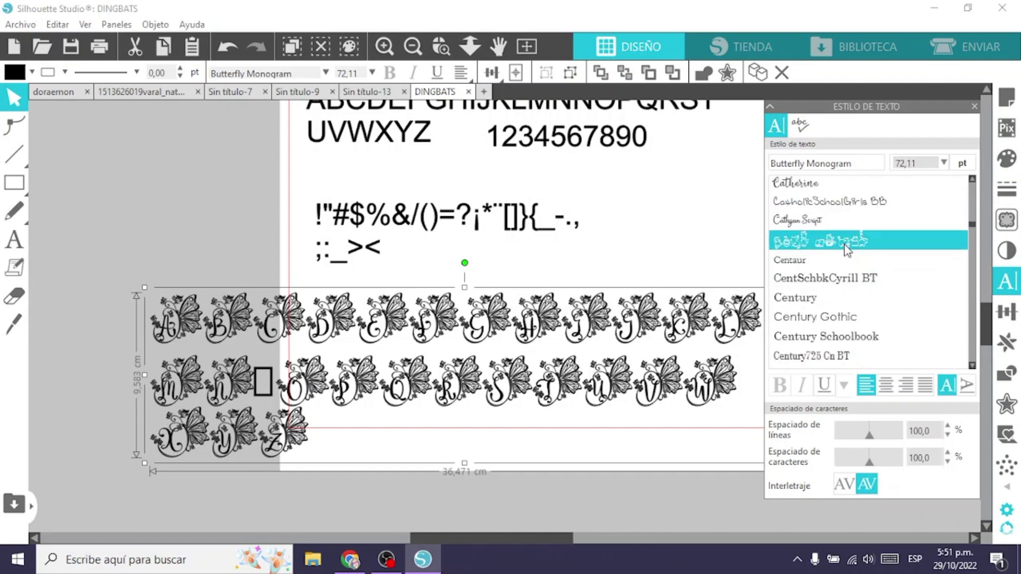
click(847, 250)
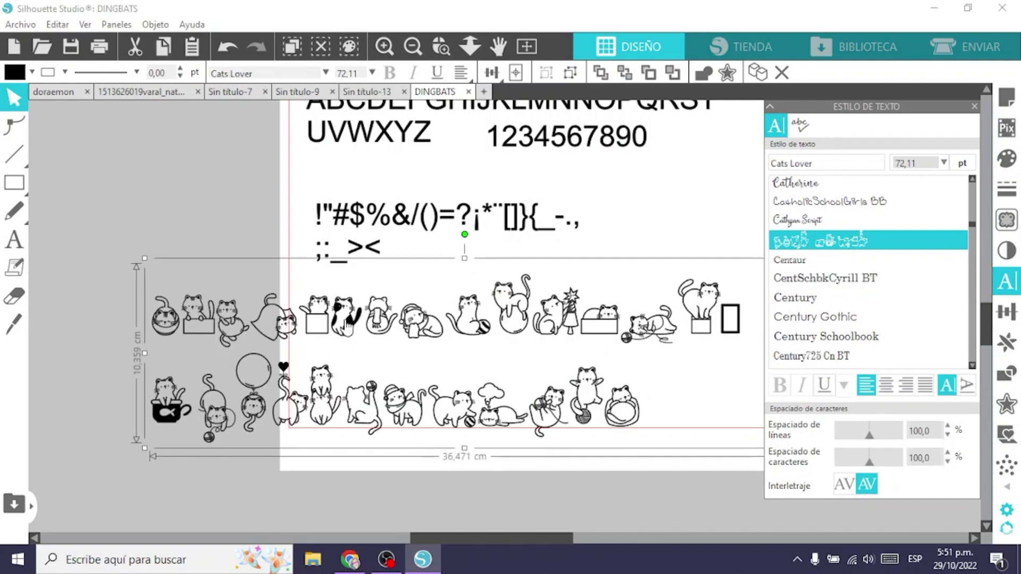
- Apply the Christmas Holland - Extras ornament font to the alphabet text
scroll(931, 302, down, 5)
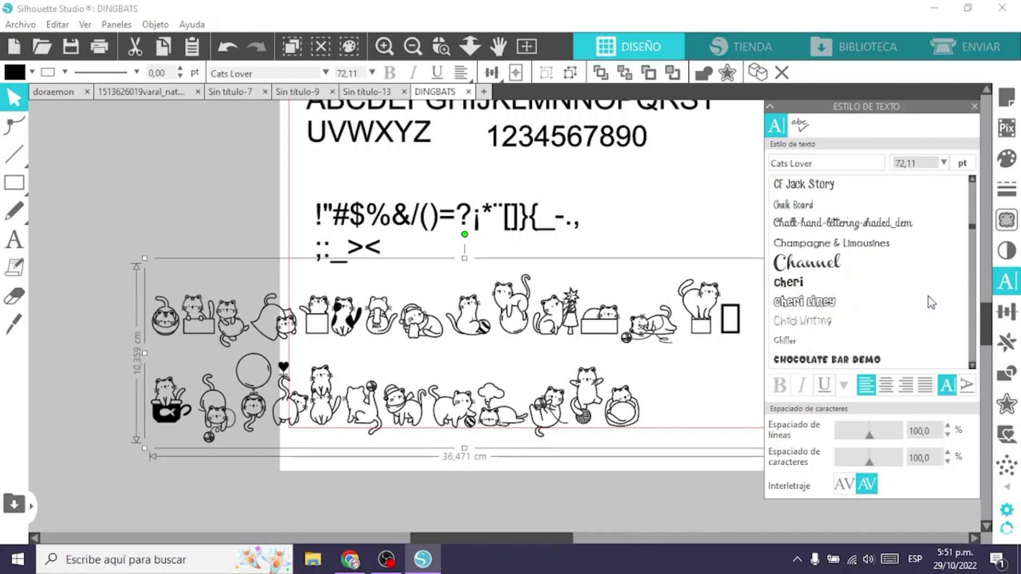
scroll(927, 295, down, 5)
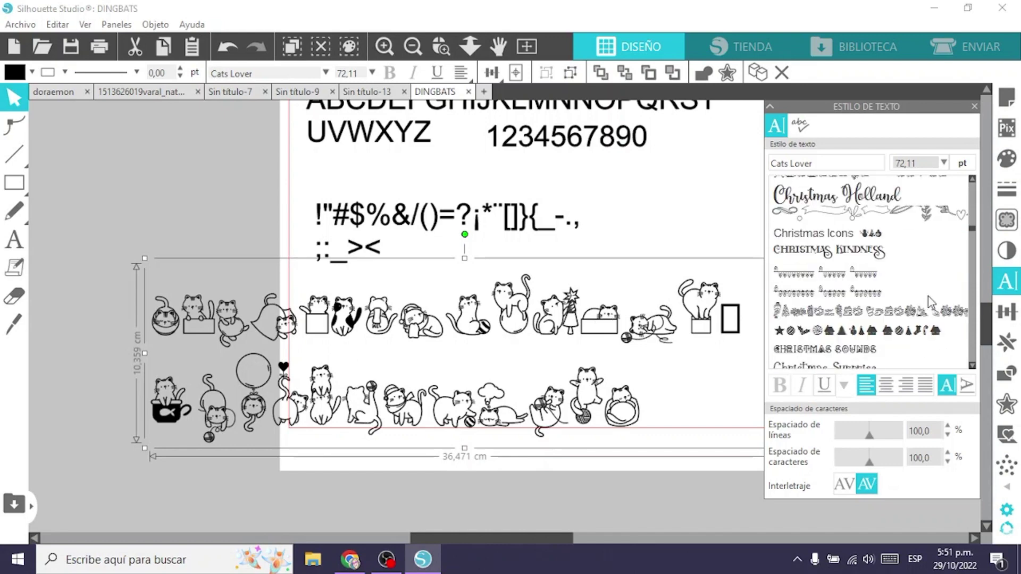
click(921, 221)
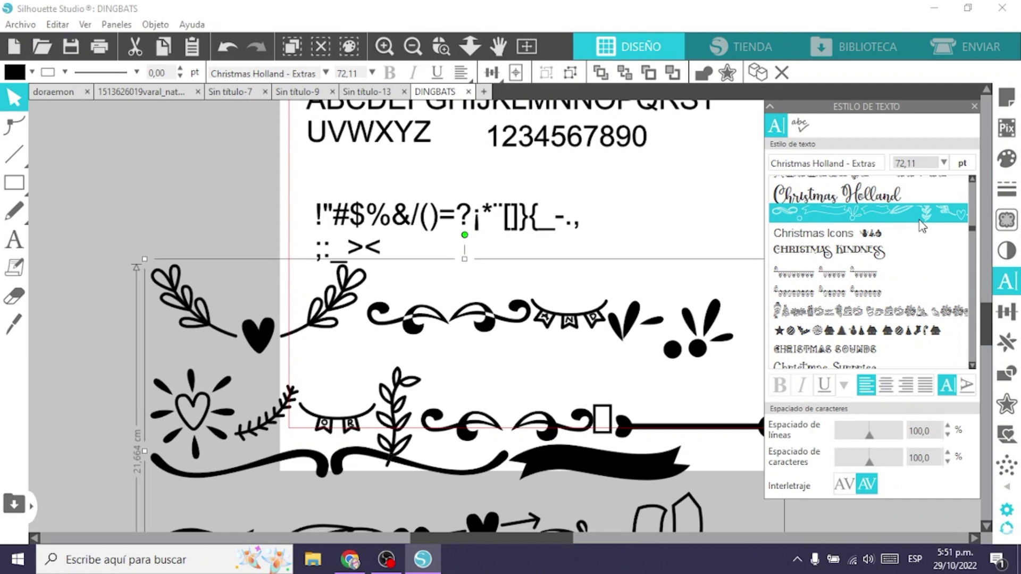
- Review all rows of ornaments in the alphabet text, and change its font to Christmas Lights Indoor
scroll(494, 341, down, 1)
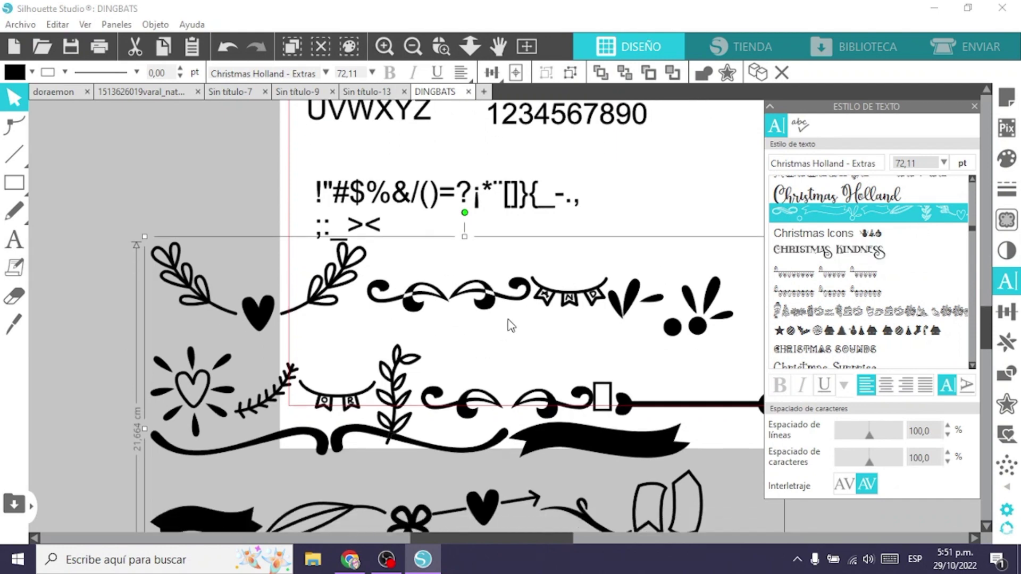
scroll(510, 325, down, 2)
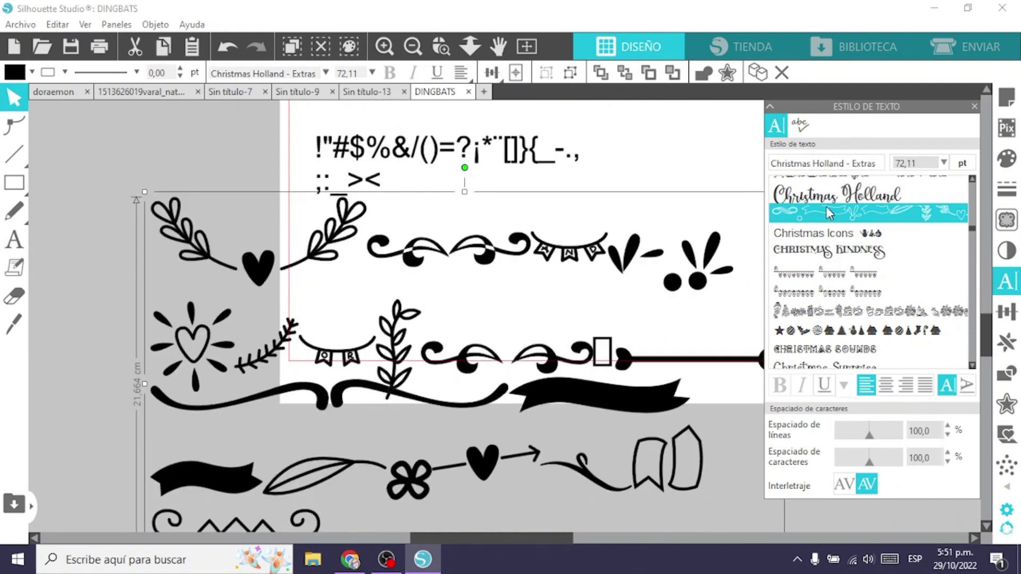
scroll(381, 359, down, 1)
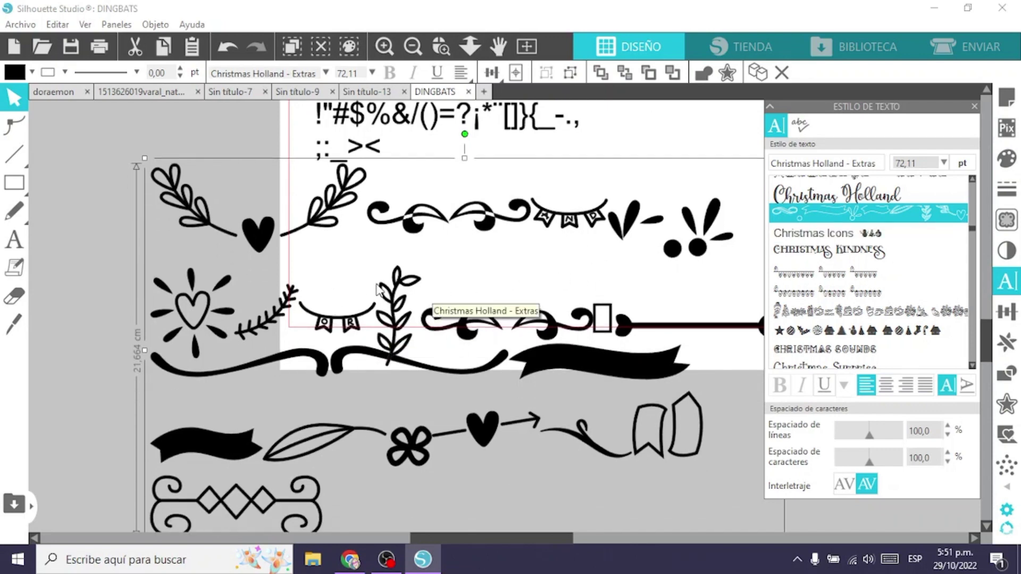
scroll(558, 413, down, 1)
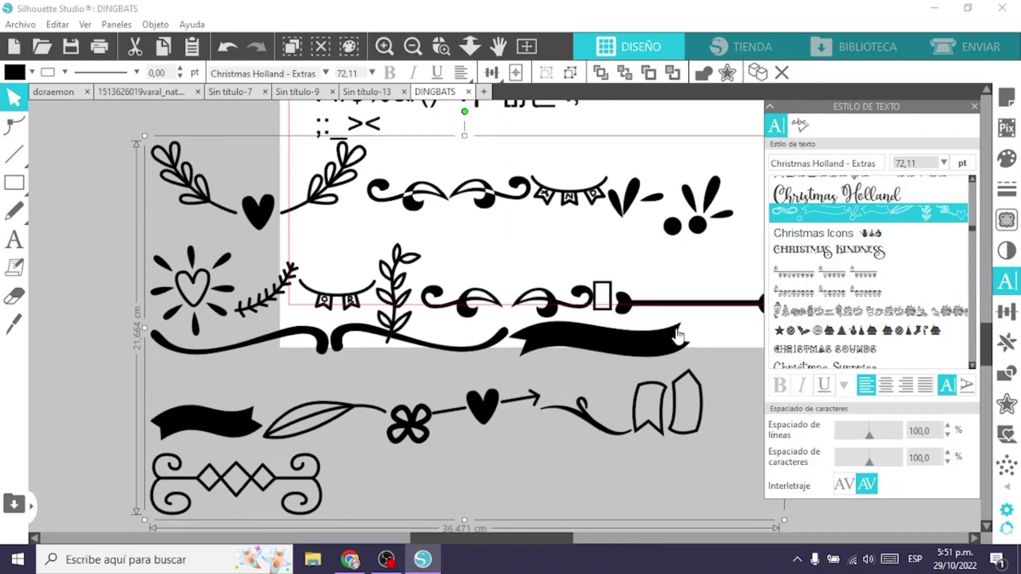
scroll(686, 335, down, 1)
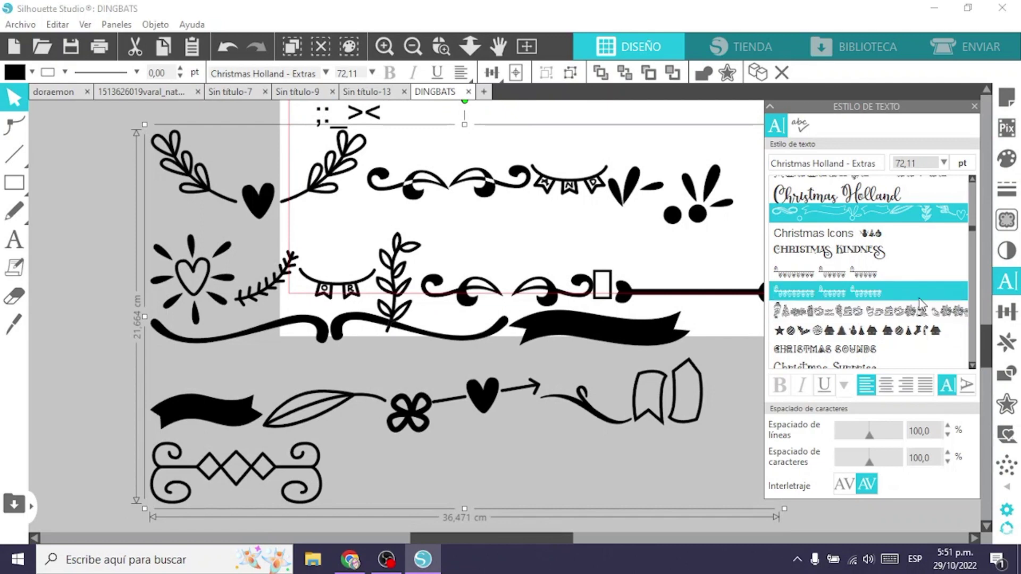
click(928, 274)
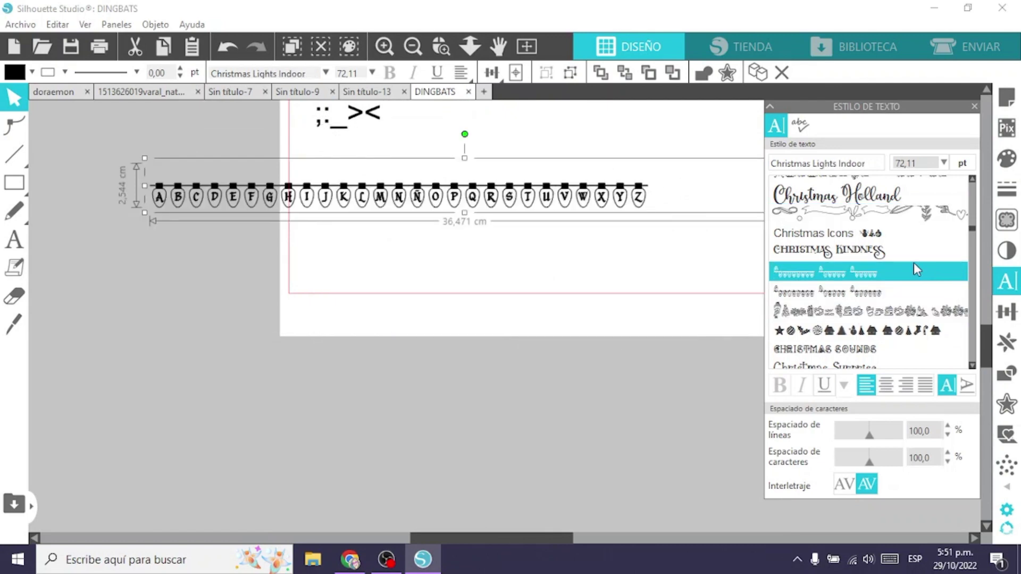
- Change the alphabet text's font to Christmas Shapes and move the resulting icons further onto the page, below the symbols text
click(879, 331)
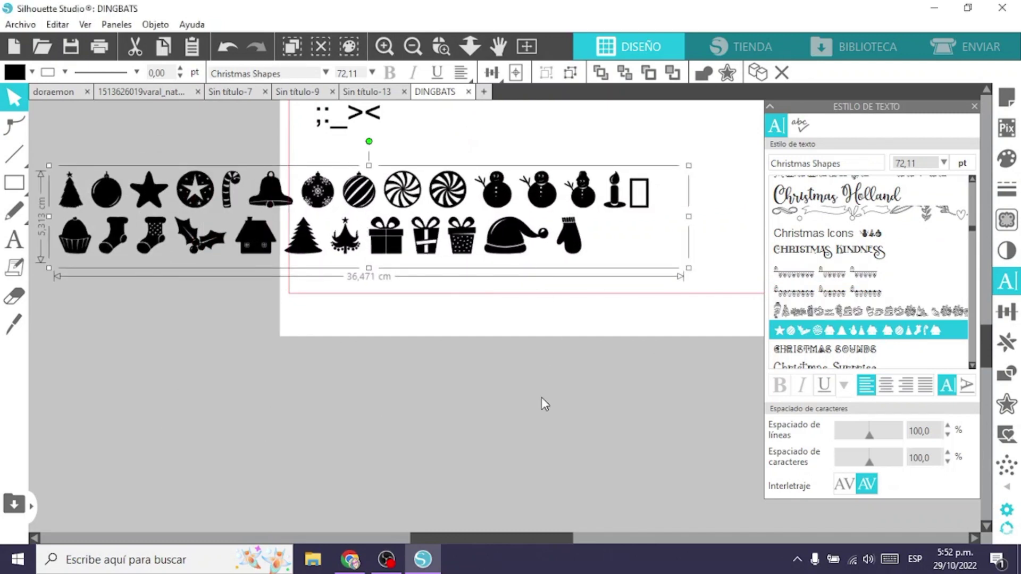
scroll(542, 402, up, 5)
scroll(532, 266, up, 2)
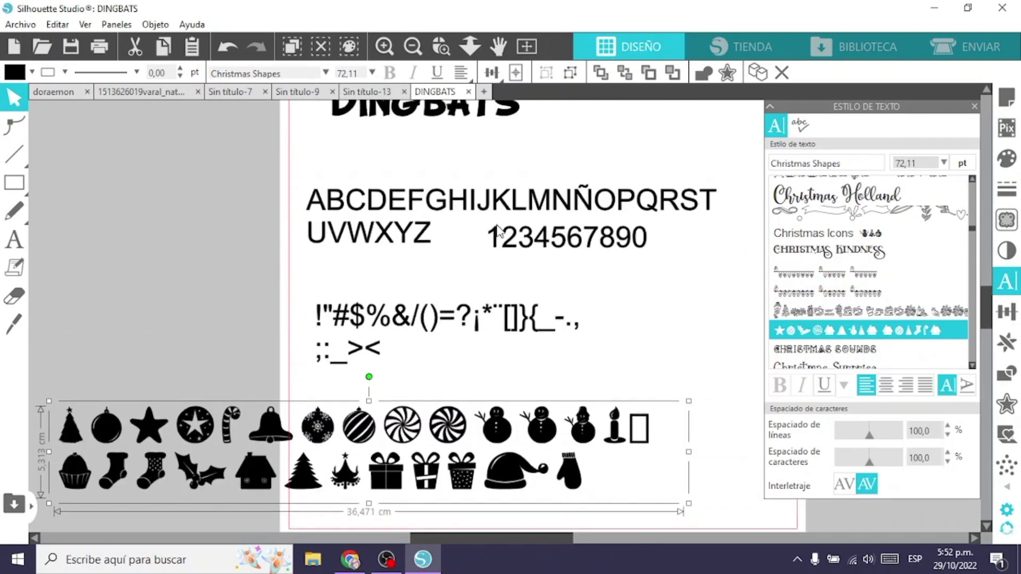
scroll(480, 189, up, 1)
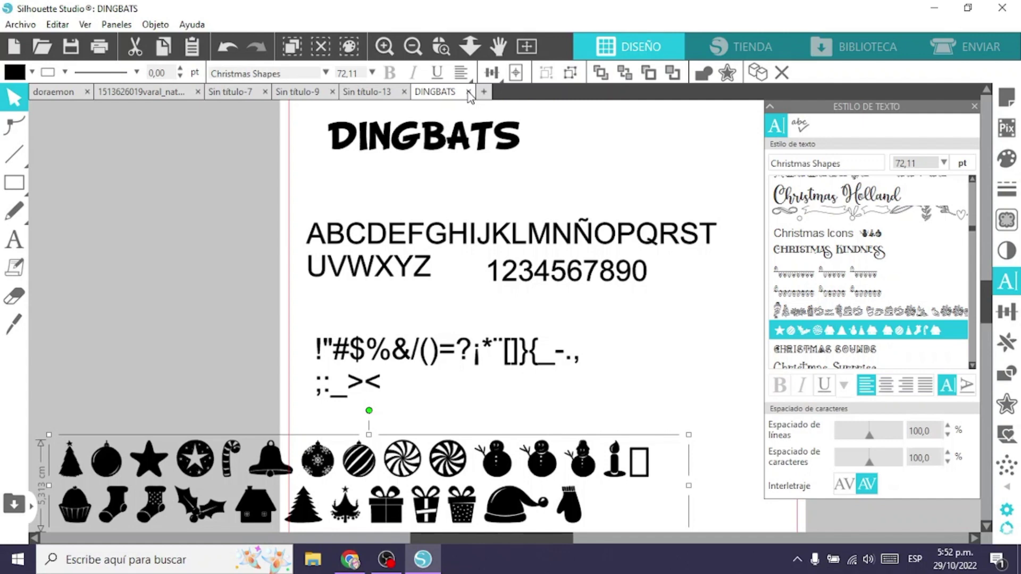
drag(541, 462, 661, 437)
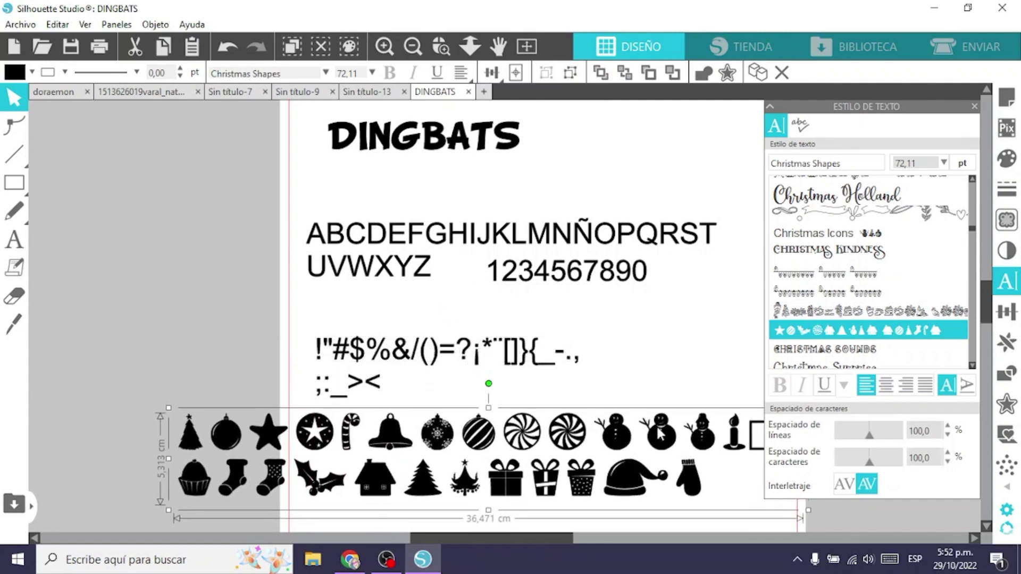
- Close the DINGBATS document without saving its changes
click(469, 92)
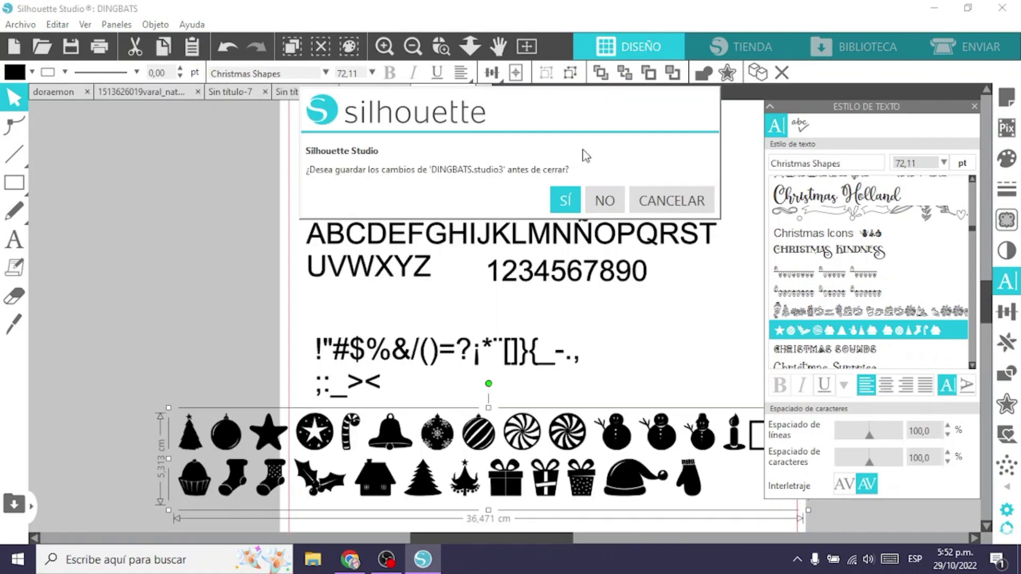
click(621, 203)
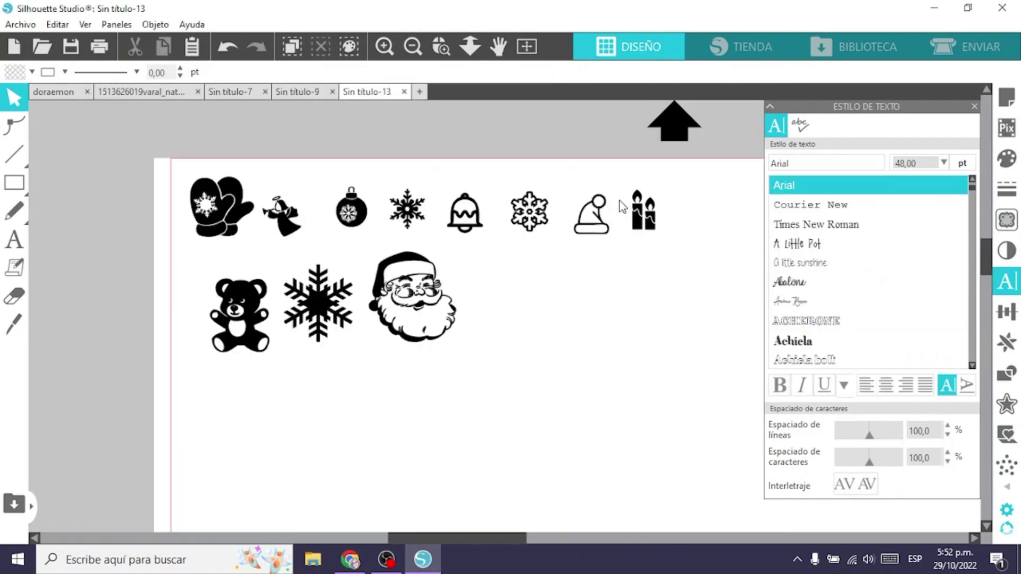
- Reopen DINGBATS.studio3 from the recent files, and return to the Sin título-13 document with the Christmas icons
click(20, 25)
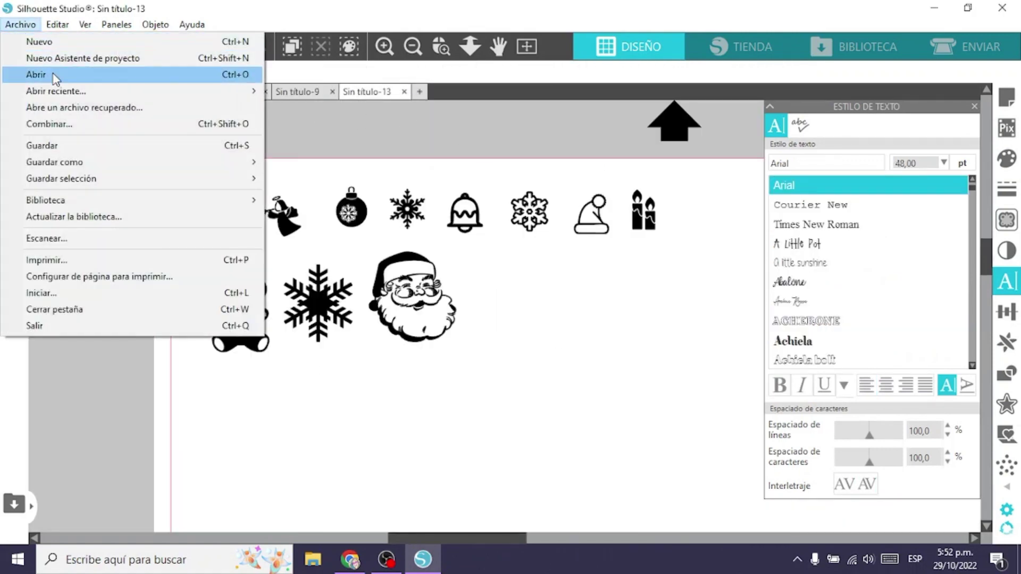
mouse_move(229, 91)
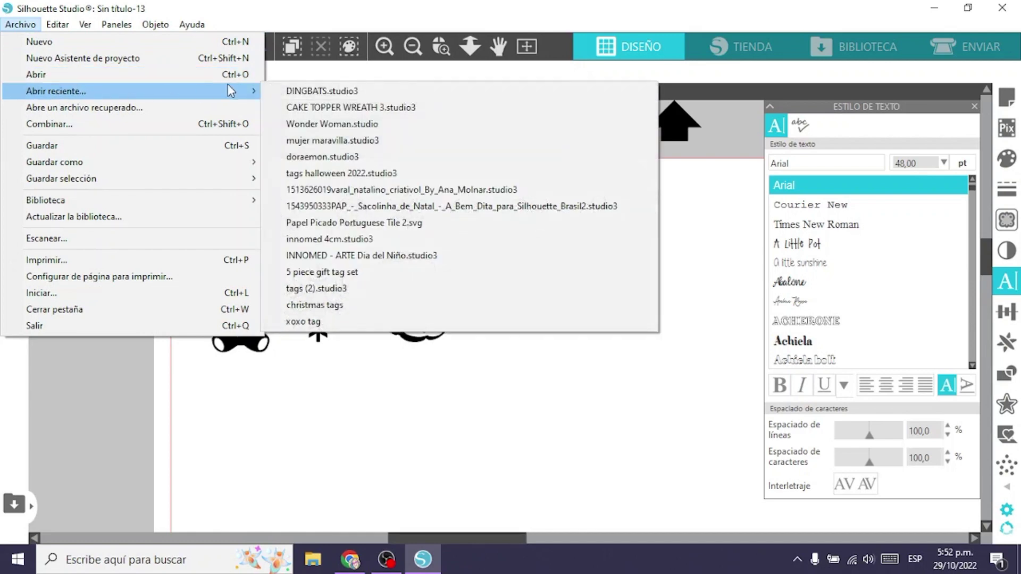
click(320, 88)
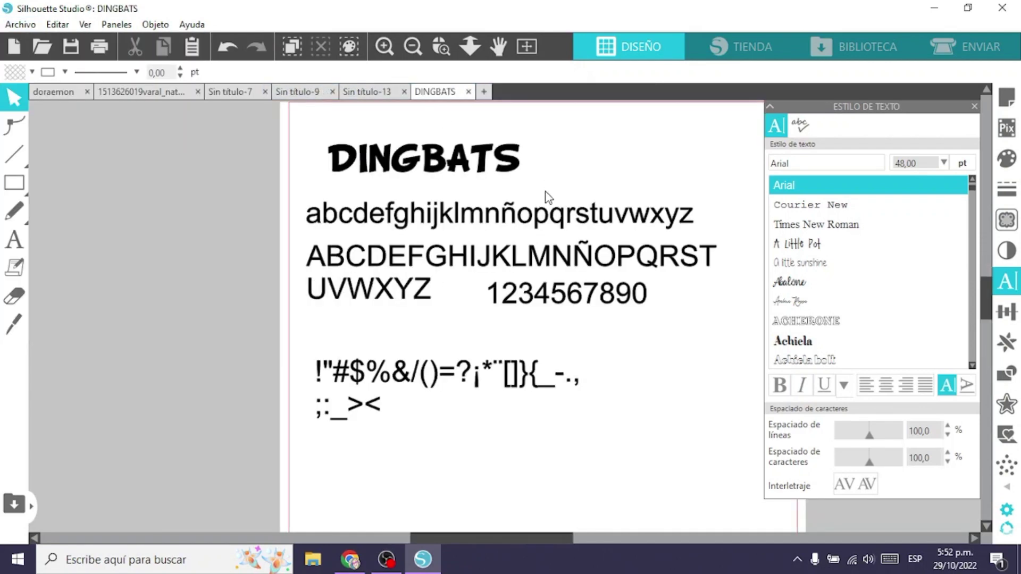
click(413, 47)
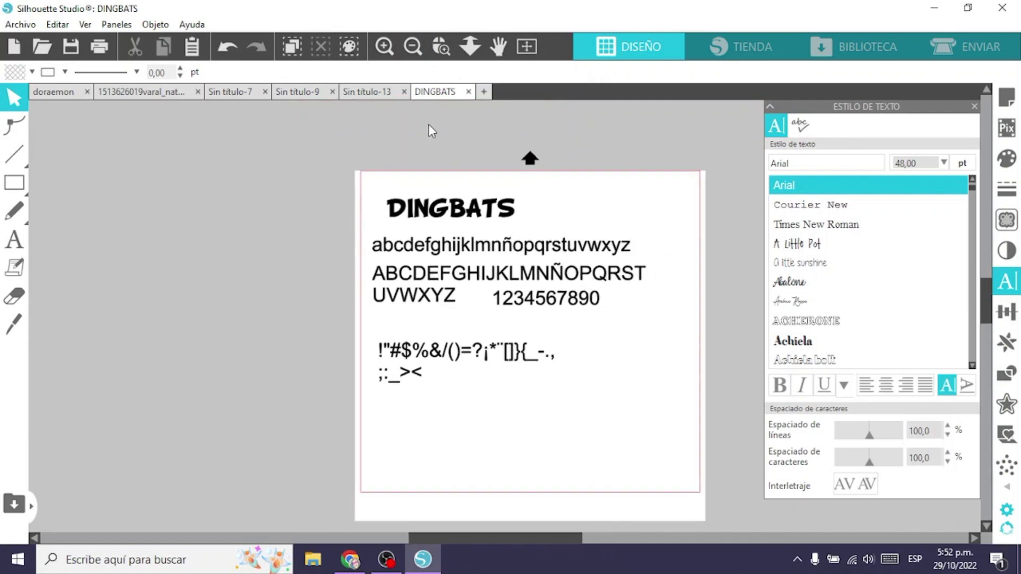
click(367, 91)
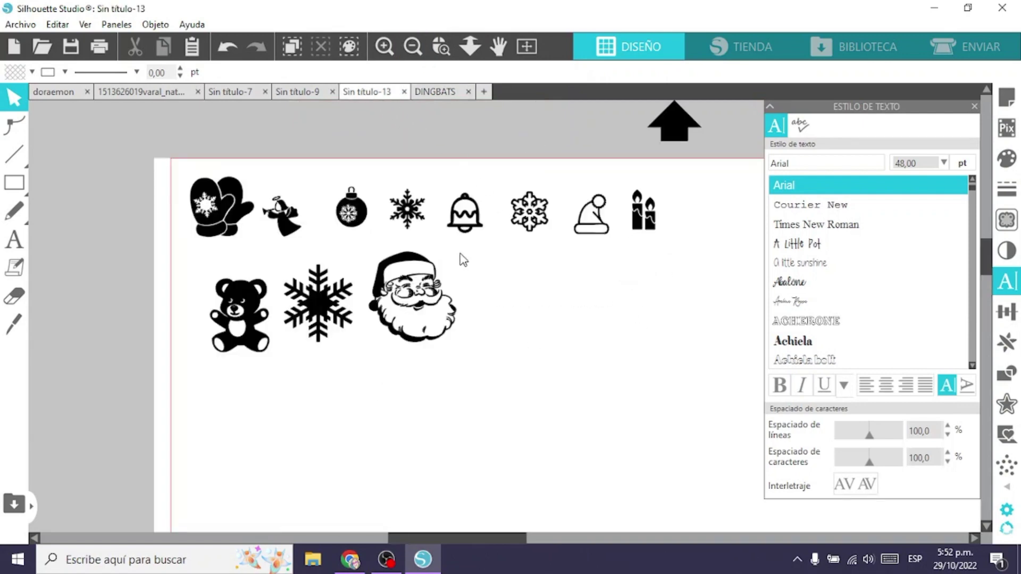